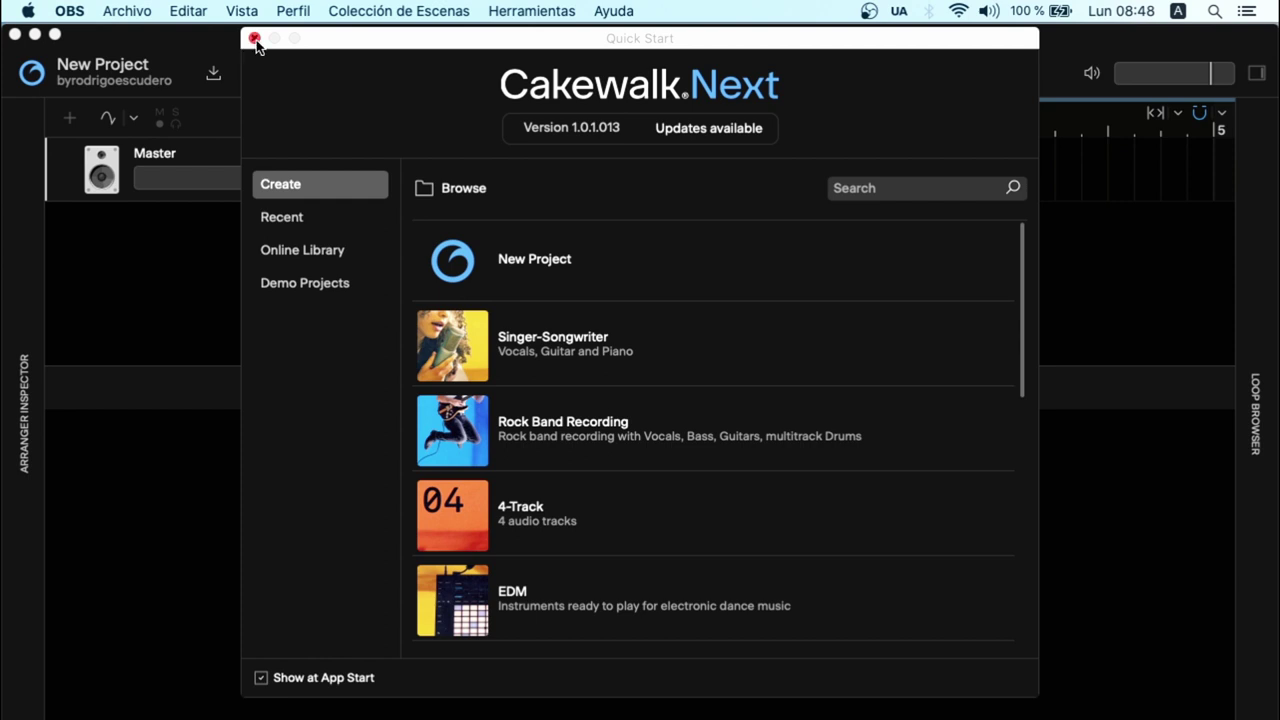
Step: Dismiss the Quick Start window and set the audio input device to USB Audio CODEC in the preferences
{"action": "left_click", "coordinate": [254, 38]}
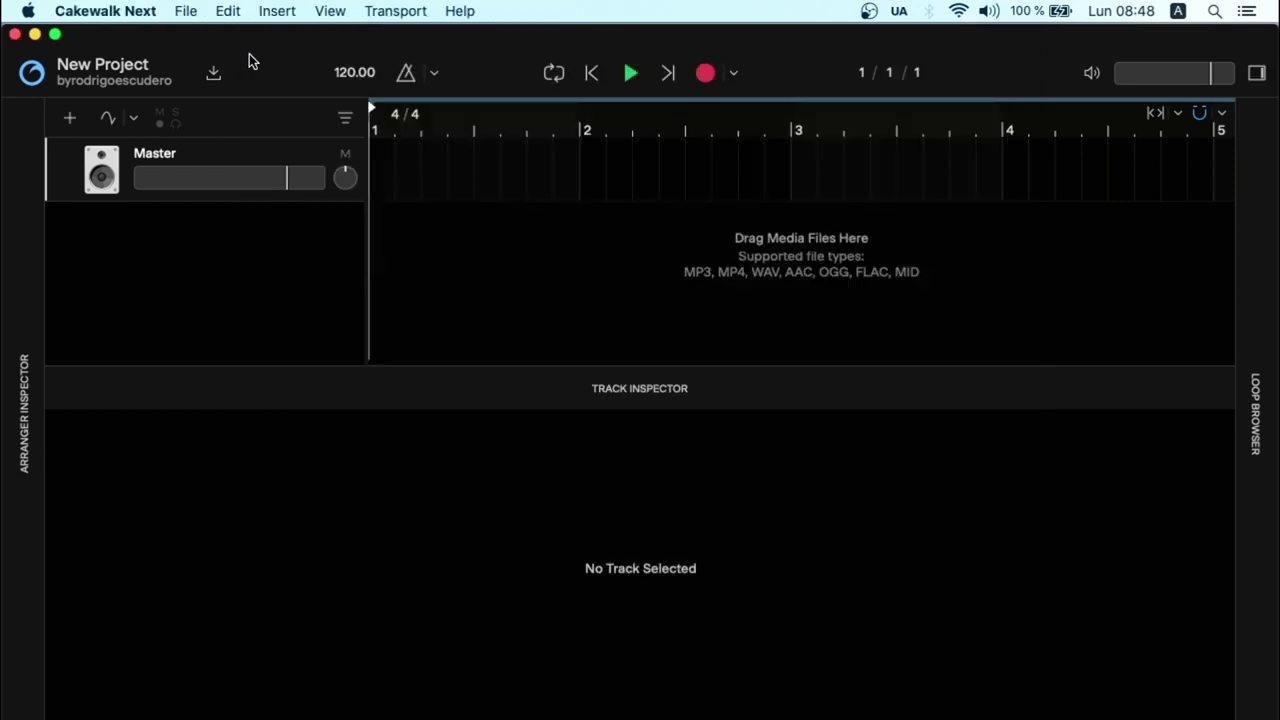
{"action": "left_click", "coordinate": [137, 18]}
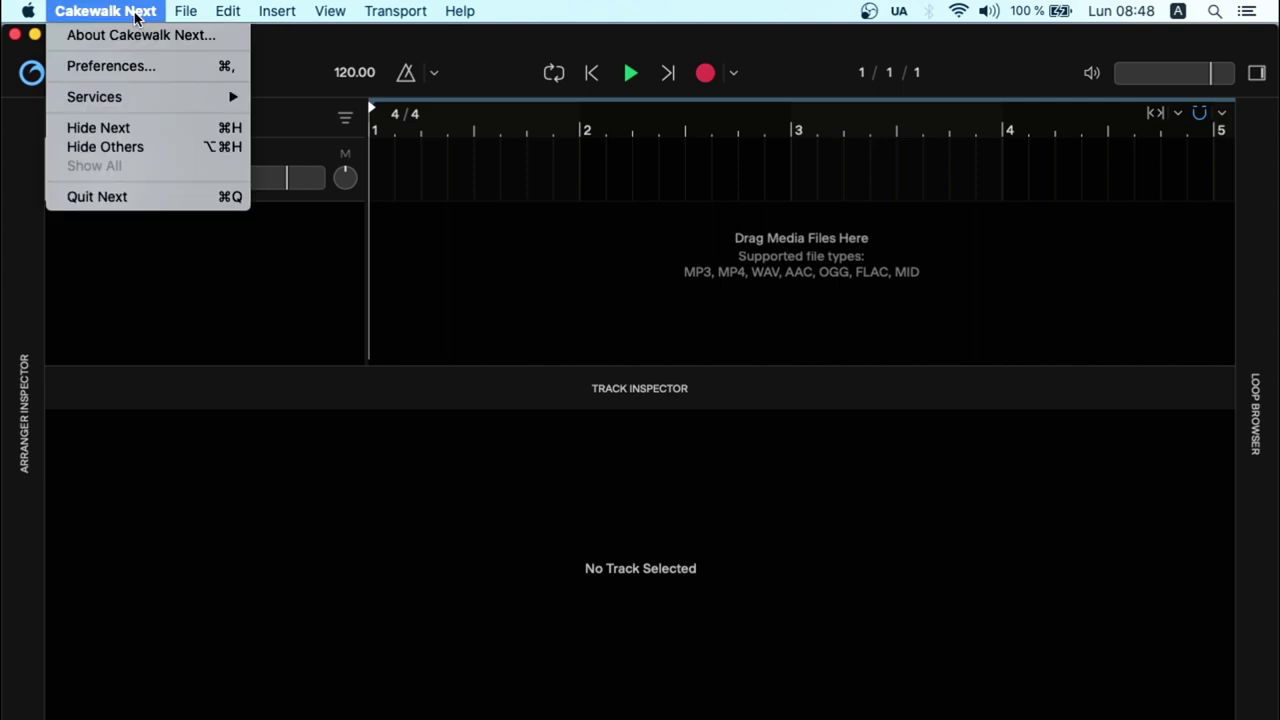
{"action": "left_click", "coordinate": [134, 66]}
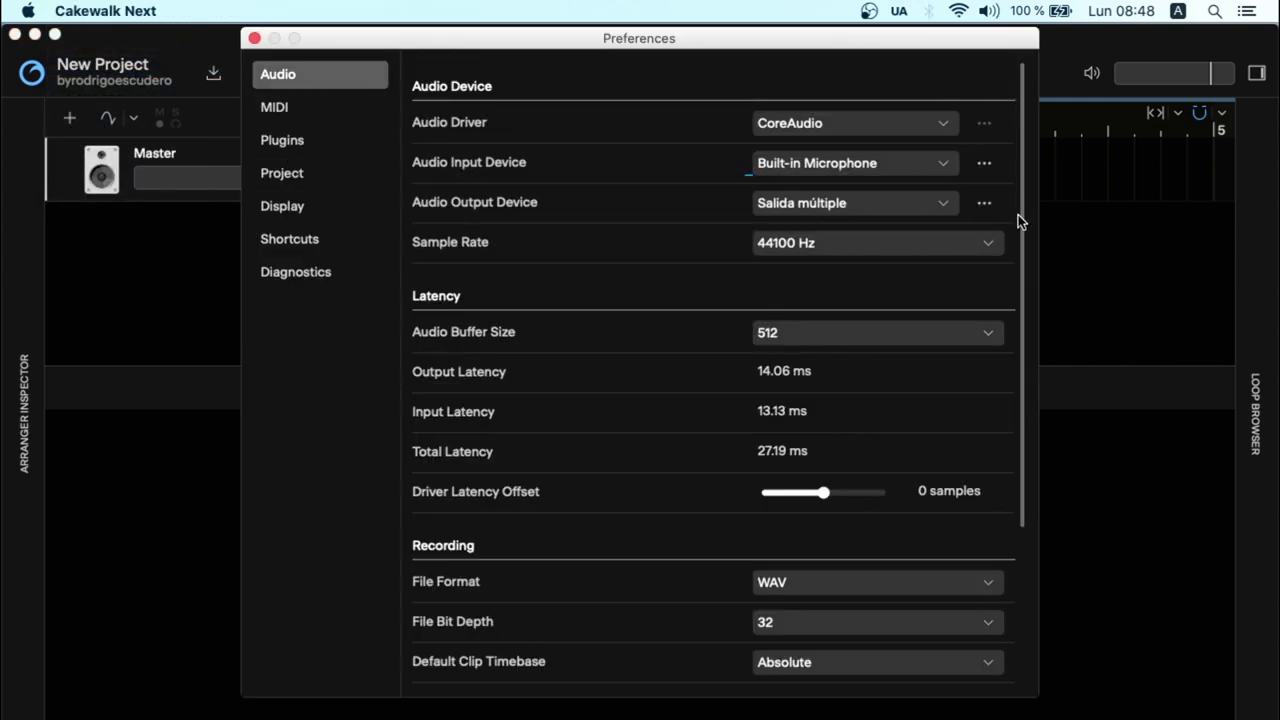
{"action": "left_click", "coordinate": [896, 166]}
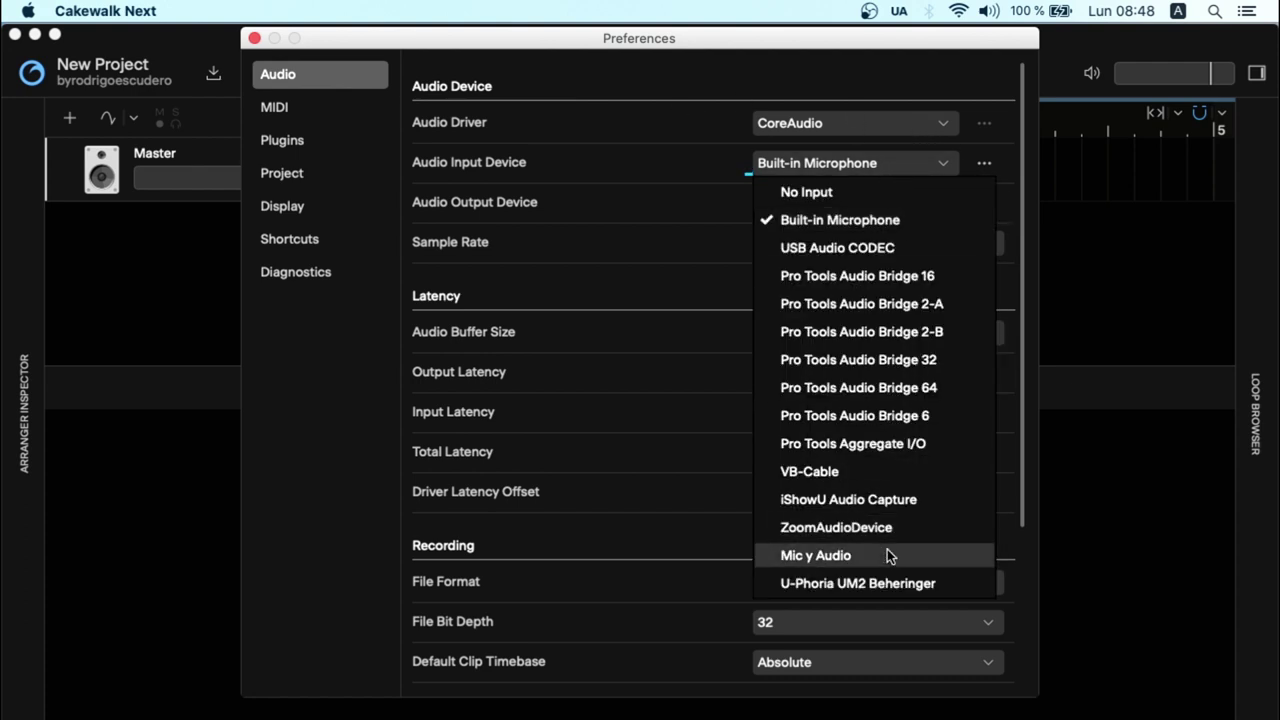
{"action": "left_click", "coordinate": [900, 248]}
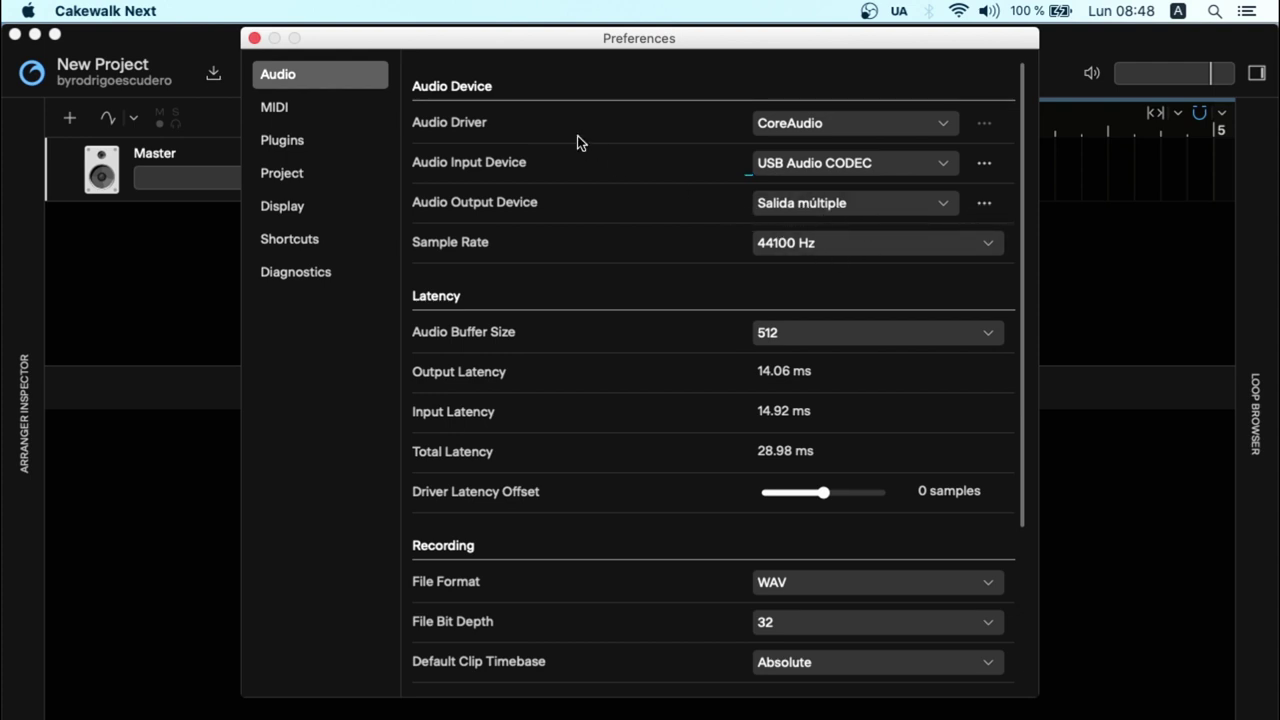
{"action": "left_click", "coordinate": [254, 39]}
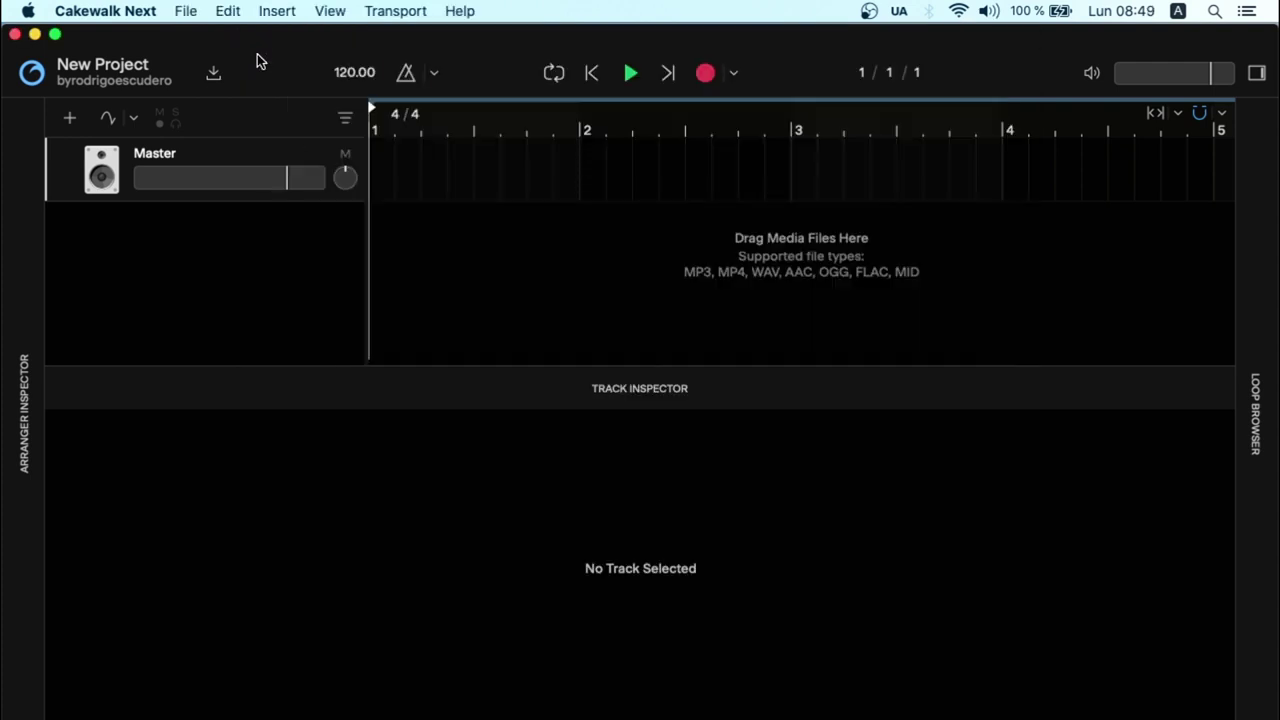
Step: Turn on the metronome and set the project's time signature to 6/8
{"action": "left_click", "coordinate": [405, 72]}
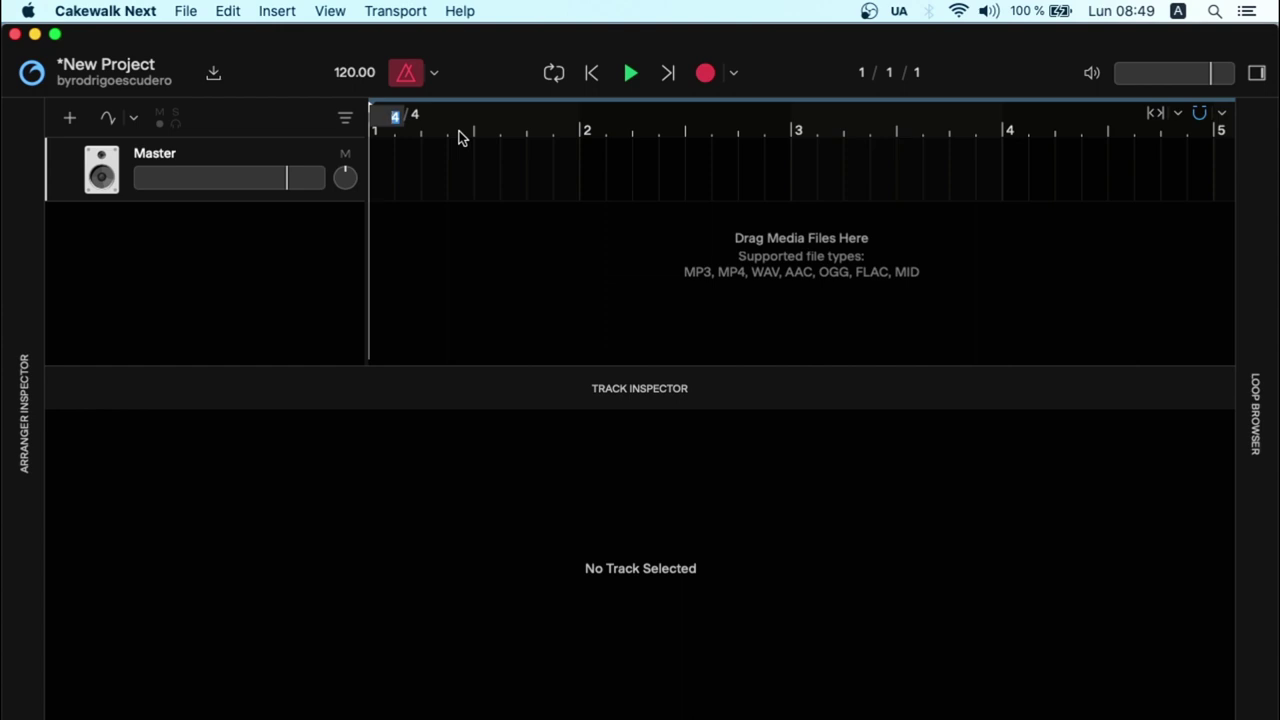
{"action": "key", "text": "Return"}
Step: Start playback to hear the metronome and set its click to sound during Playback
{"action": "left_click", "coordinate": [630, 73]}
{"action": "left_click", "coordinate": [434, 72]}
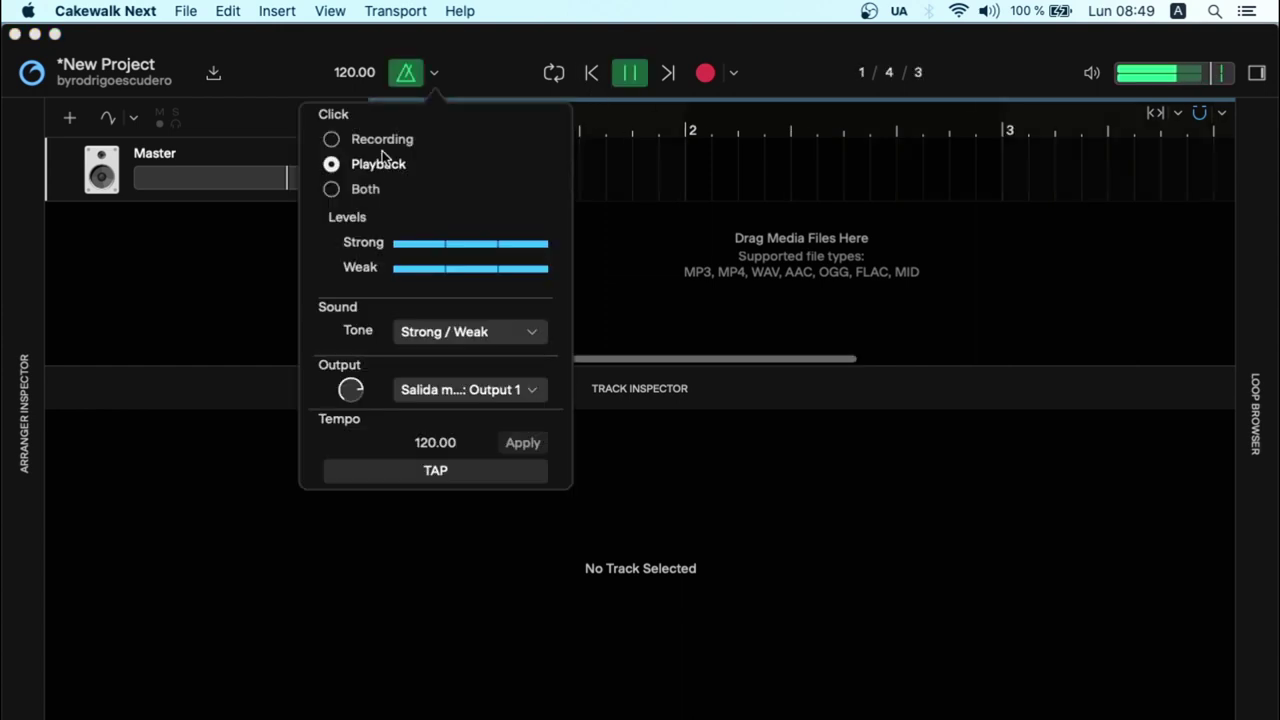
{"action": "left_click", "coordinate": [671, 43]}
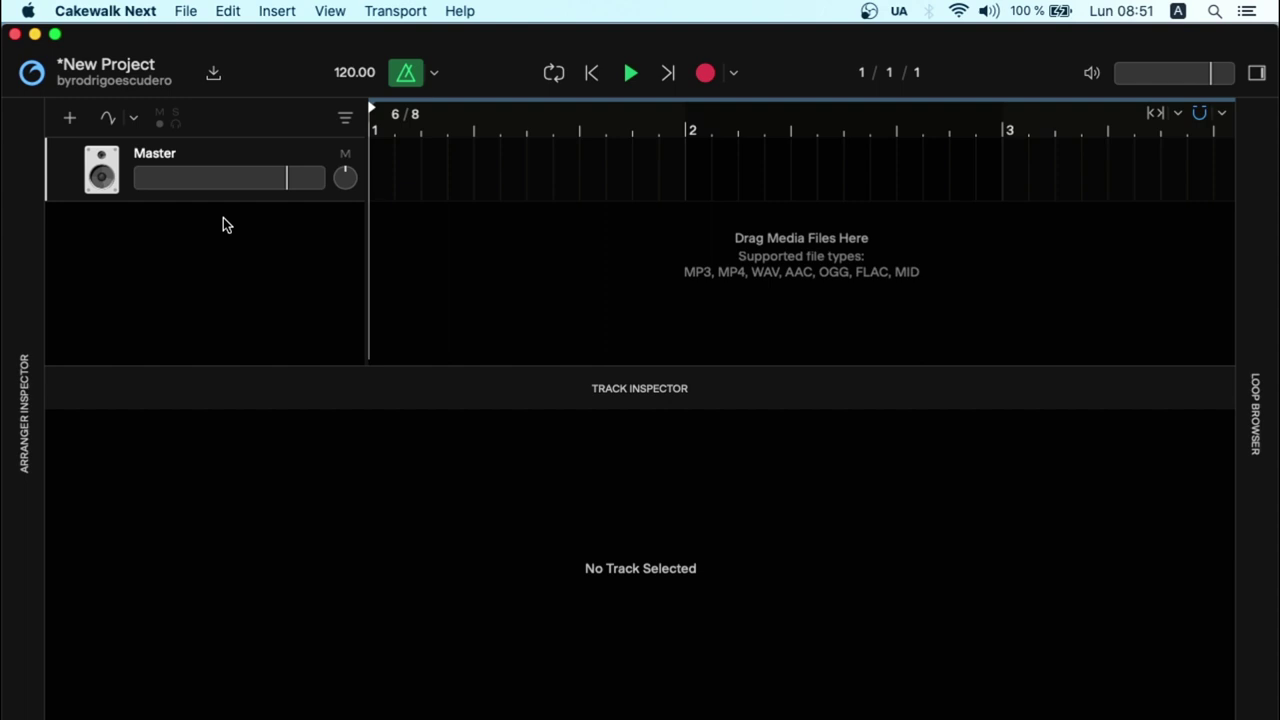
Step: Add a Mic/Line In audio track and toggle its record arm off and back on
{"action": "left_click", "coordinate": [70, 119]}
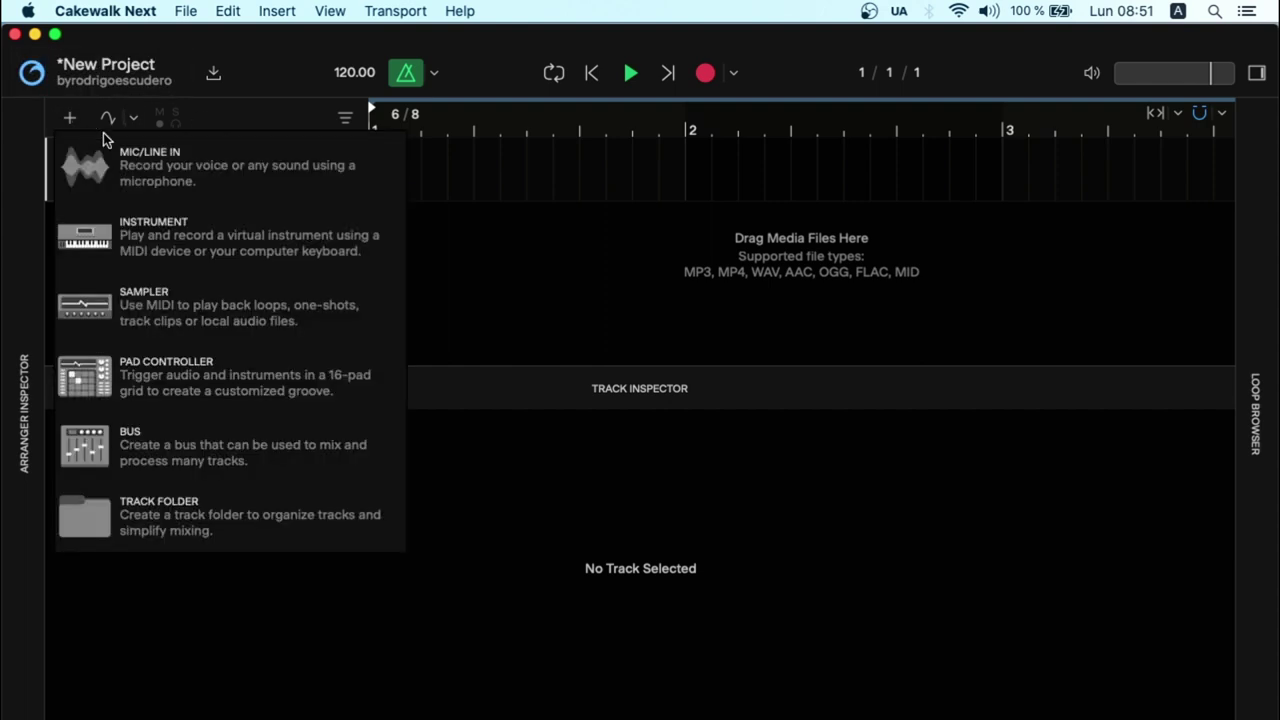
{"action": "left_click", "coordinate": [126, 166]}
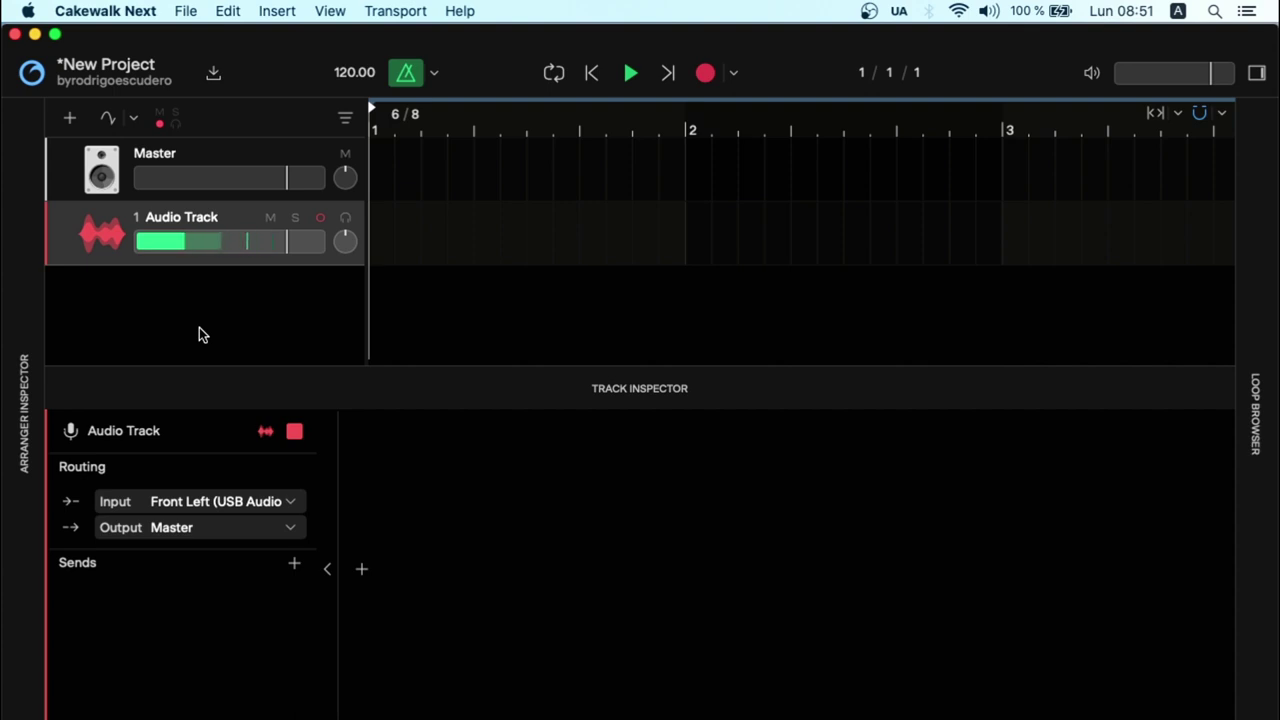
{"action": "left_click", "coordinate": [320, 219]}
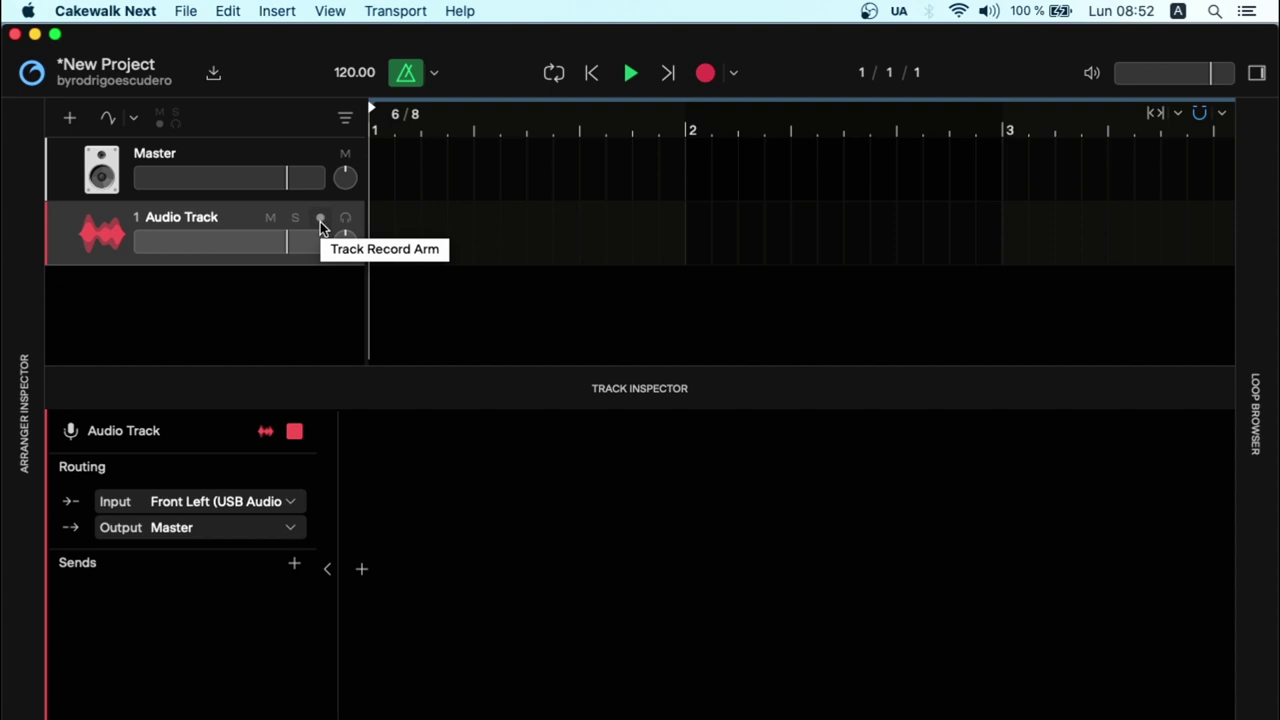
{"action": "left_click", "coordinate": [320, 219]}
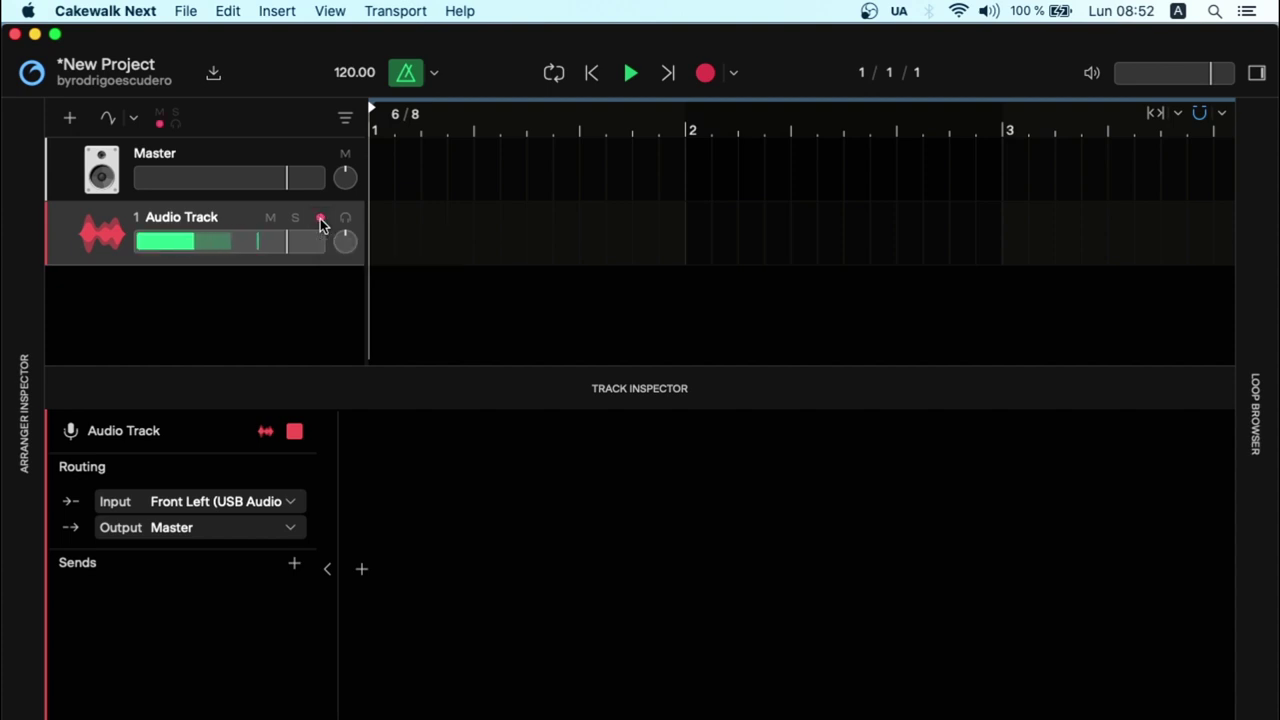
Step: Record a take on the armed audio track until about bar 83, and return the playhead to the project start
{"action": "left_click", "coordinate": [705, 76]}
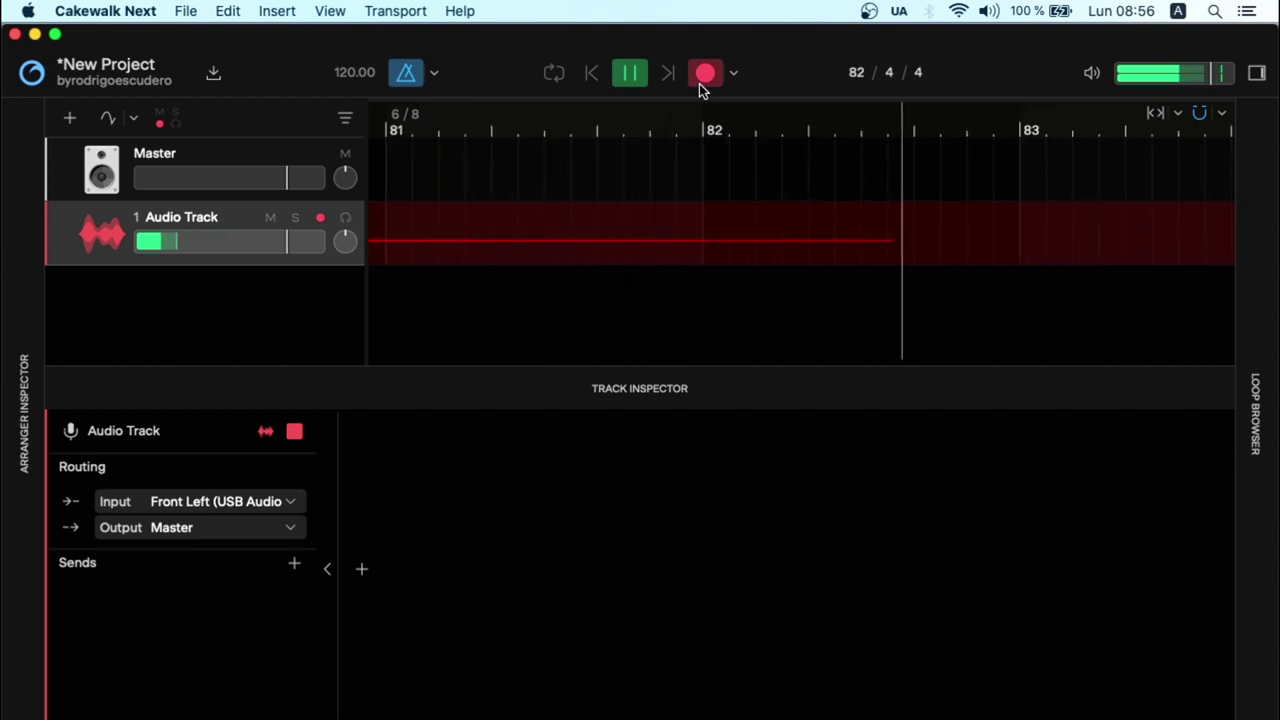
{"action": "left_click", "coordinate": [702, 78]}
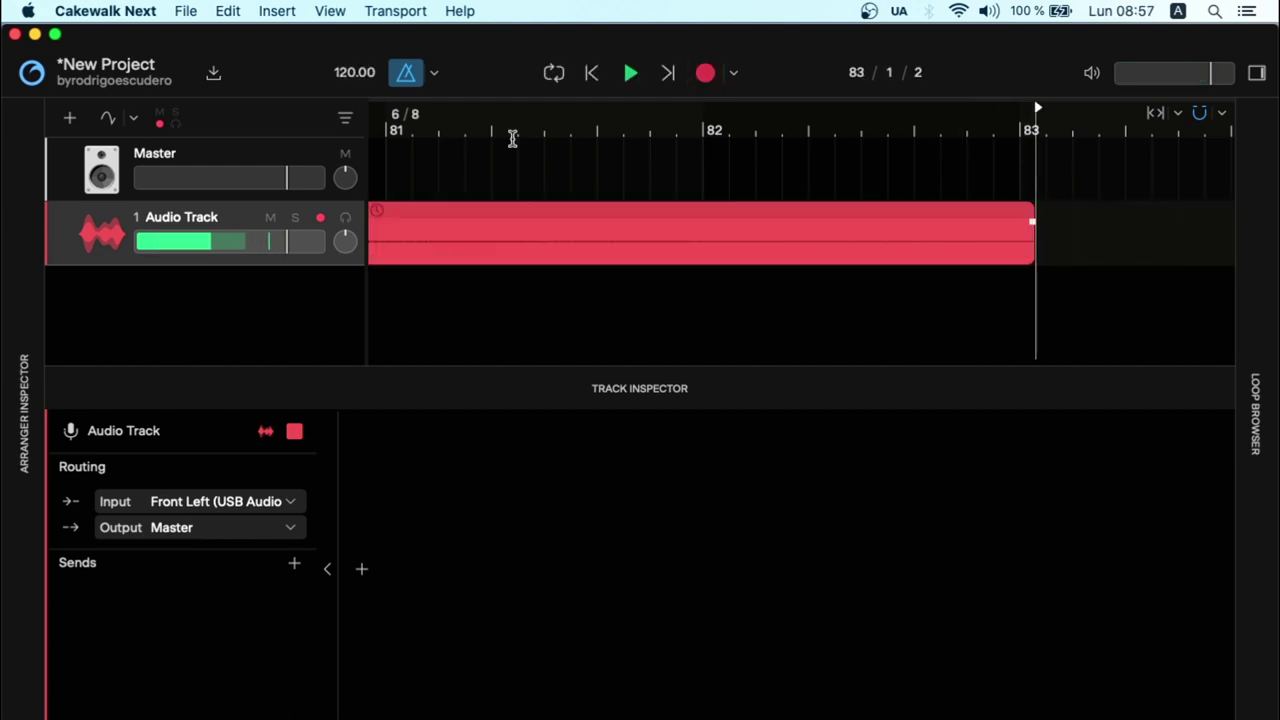
{"action": "left_click", "coordinate": [592, 78]}
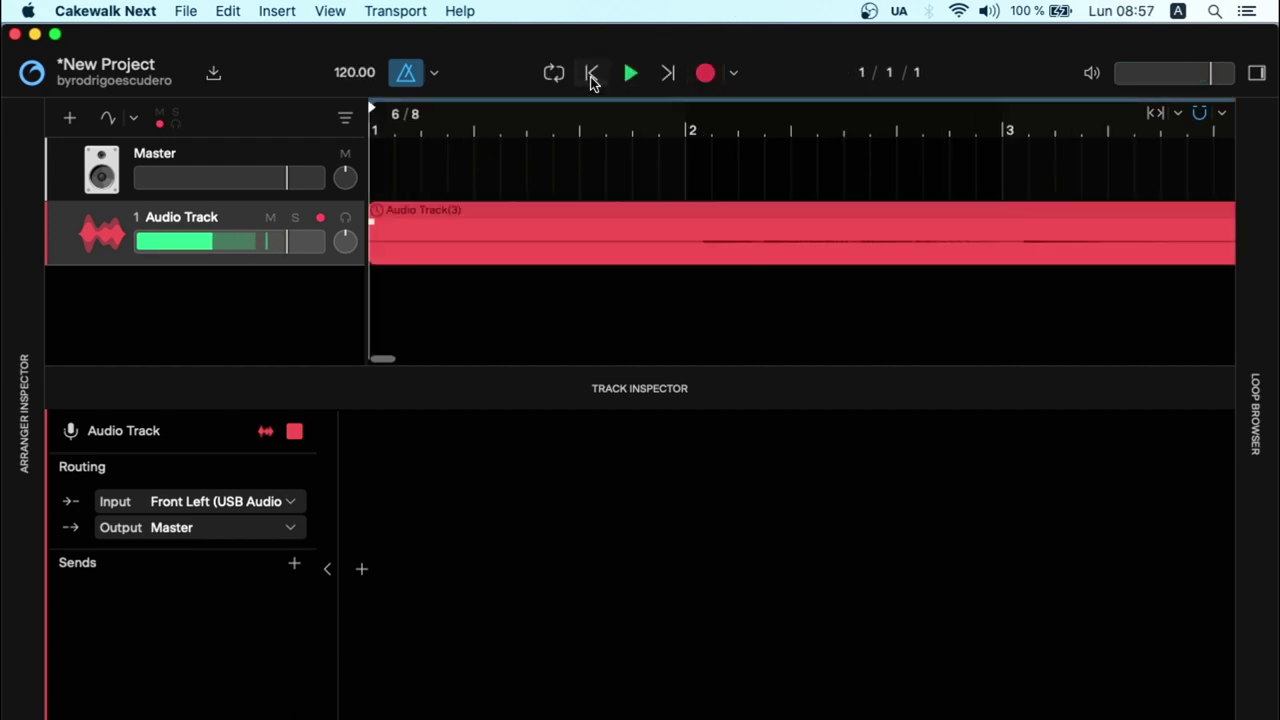
Step: Play back the recorded take and turn off the metronome
{"action": "key", "text": "space"}
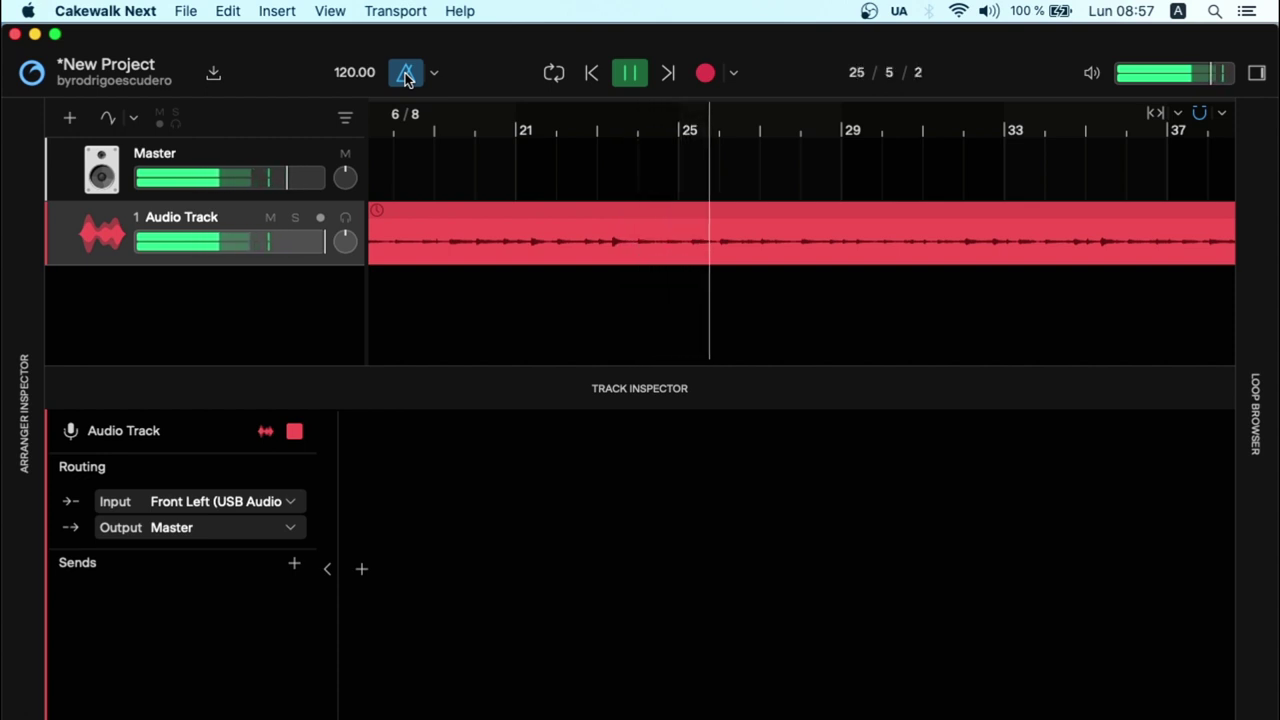
{"action": "left_click", "coordinate": [406, 76]}
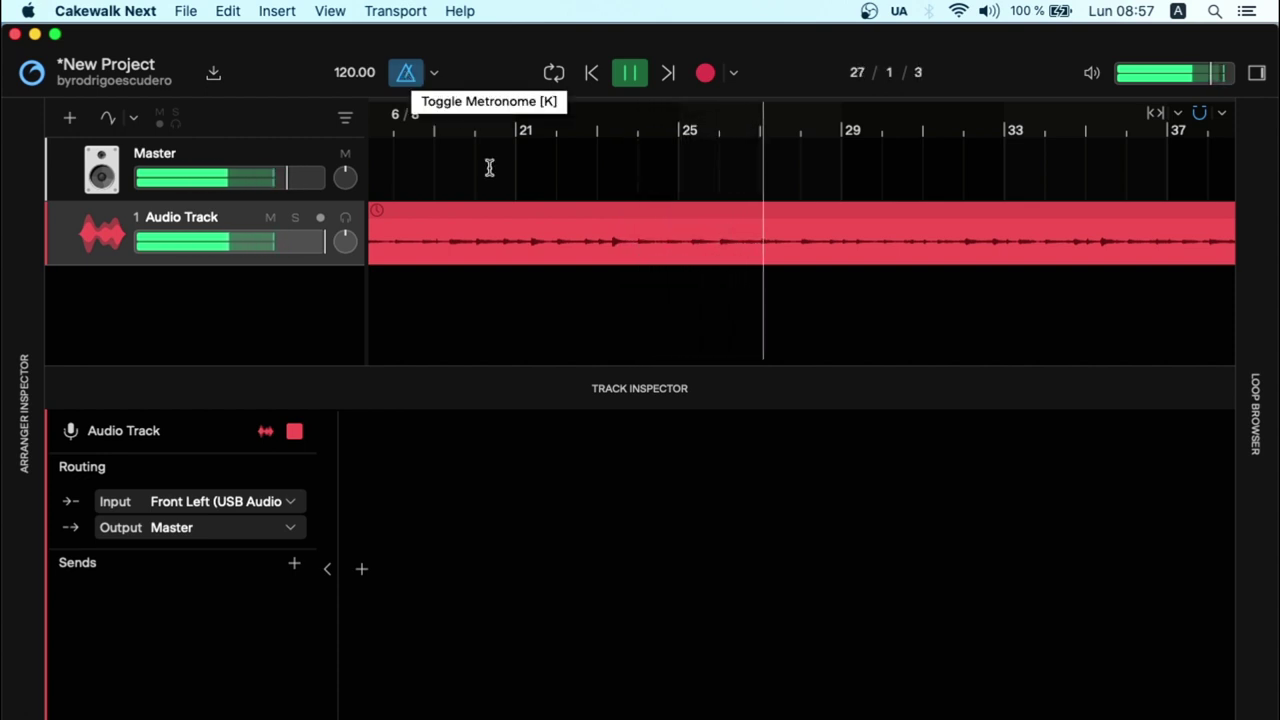
{"action": "key", "text": "space"}
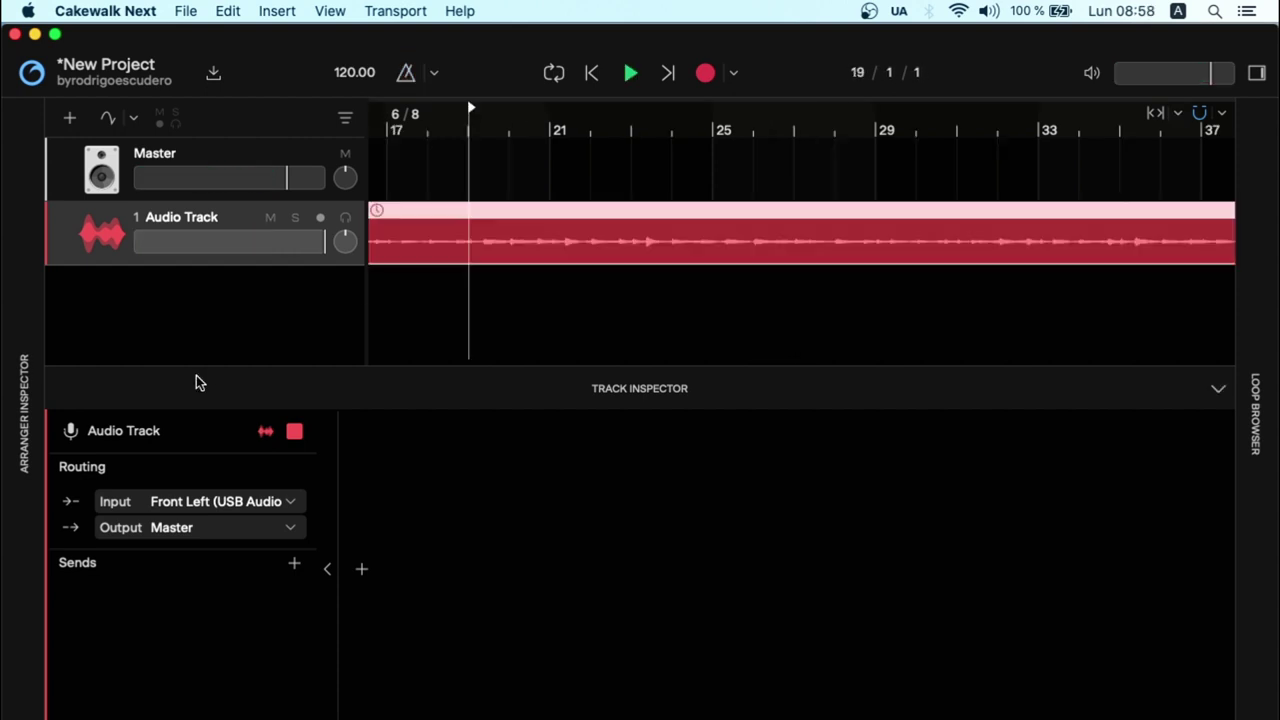
Step: Examine the clip's waveform against the beat grid around bars 9 and 10, placing the playhead at the note attacks
{"action": "scroll", "coordinate": [512, 220], "scroll_direction": "left", "scroll_amount": 10}
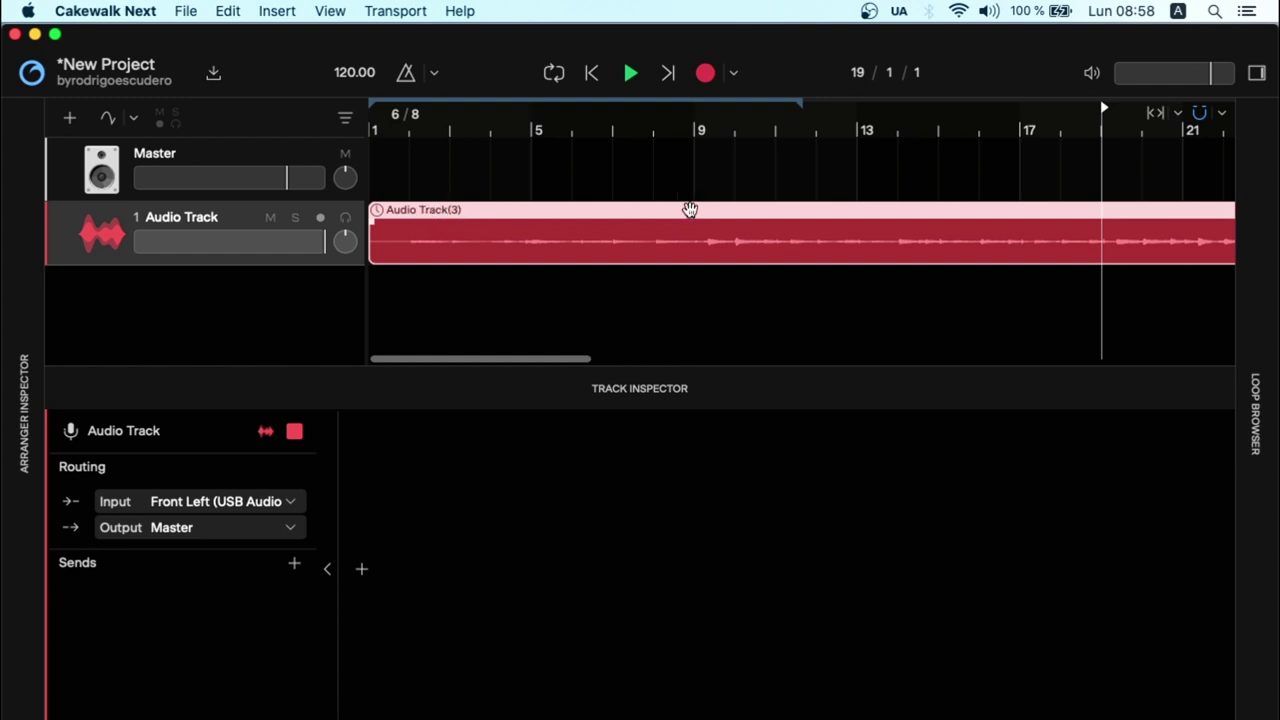
{"action": "scroll", "coordinate": [690, 209], "scroll_direction": "up", "scroll_amount": 10}
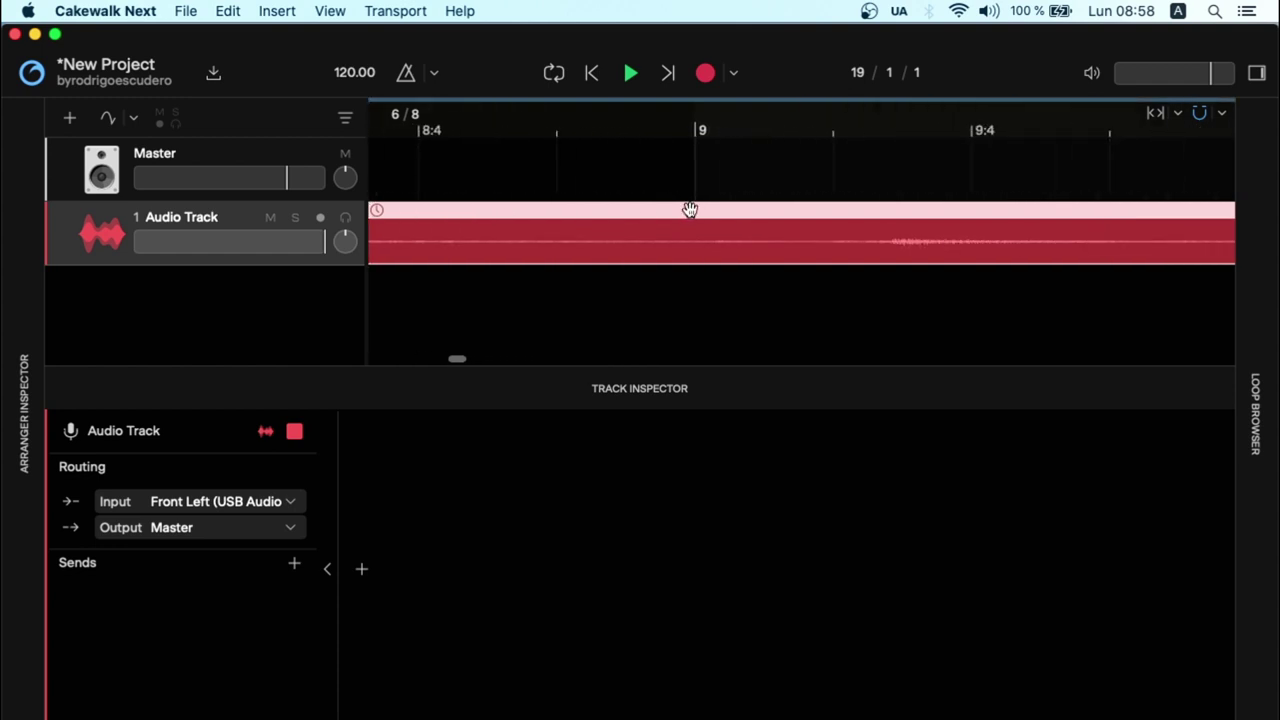
{"action": "scroll", "coordinate": [690, 209], "scroll_direction": "right", "scroll_amount": 5}
{"action": "left_click", "coordinate": [649, 233]}
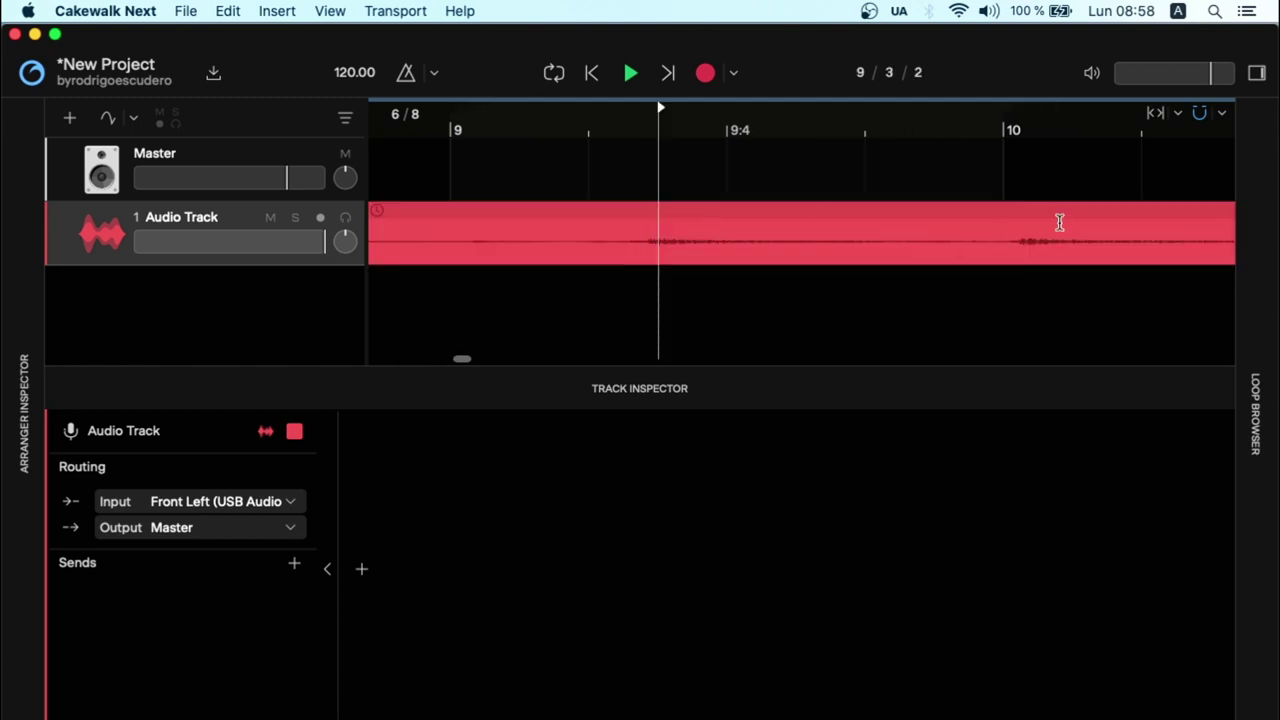
{"action": "left_click", "coordinate": [1010, 242]}
{"action": "scroll", "coordinate": [1202, 118], "scroll_direction": "right", "scroll_amount": 5}
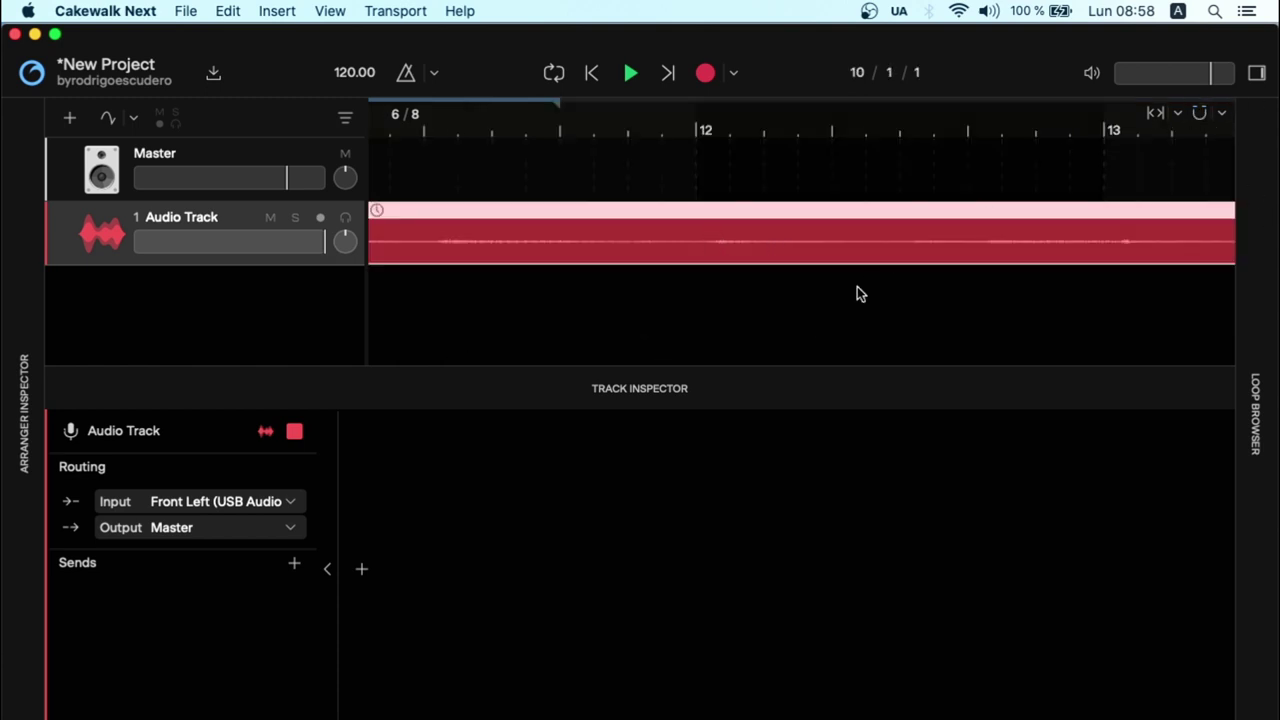
Step: Try splitting the audio clip just after the start of bar 12 and shifting the second part slightly earlier
{"action": "left_click", "coordinate": [709, 238]}
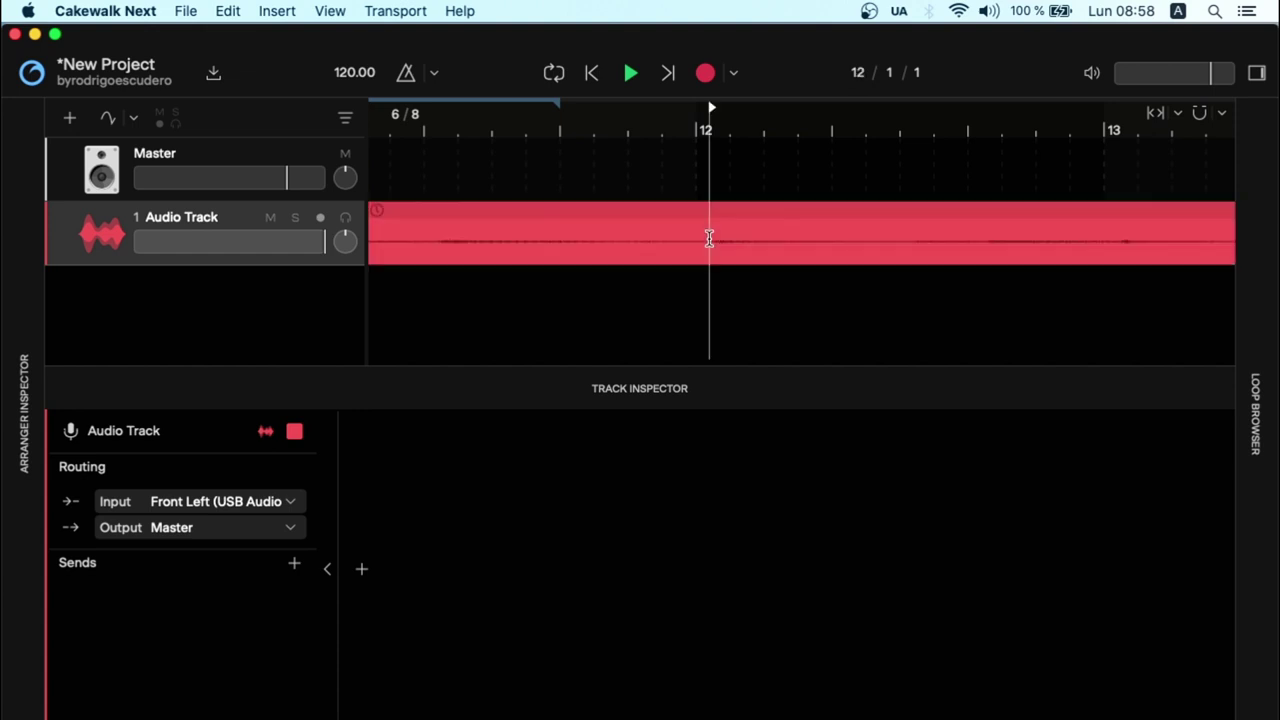
{"action": "left_click", "coordinate": [228, 12]}
{"action": "left_click", "coordinate": [242, 103]}
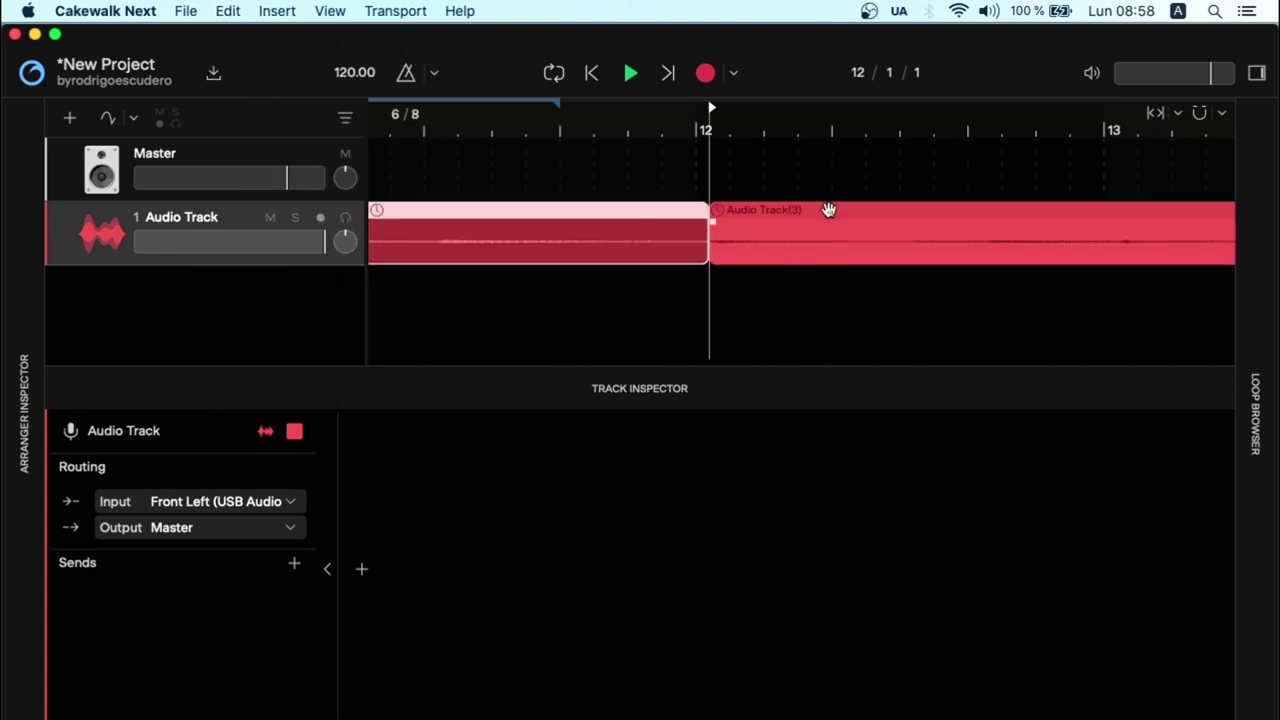
{"action": "left_click_drag", "start_coordinate": [828, 209], "coordinate": [769, 209]}
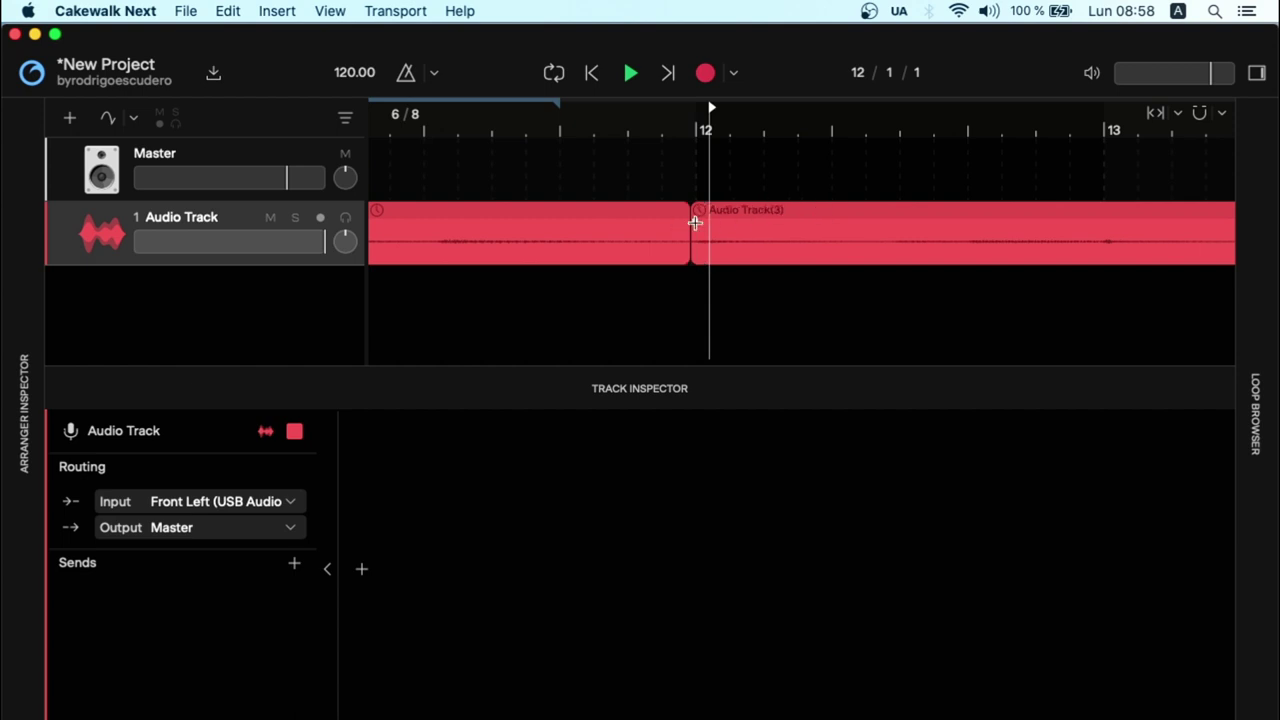
{"action": "left_click", "coordinate": [648, 215]}
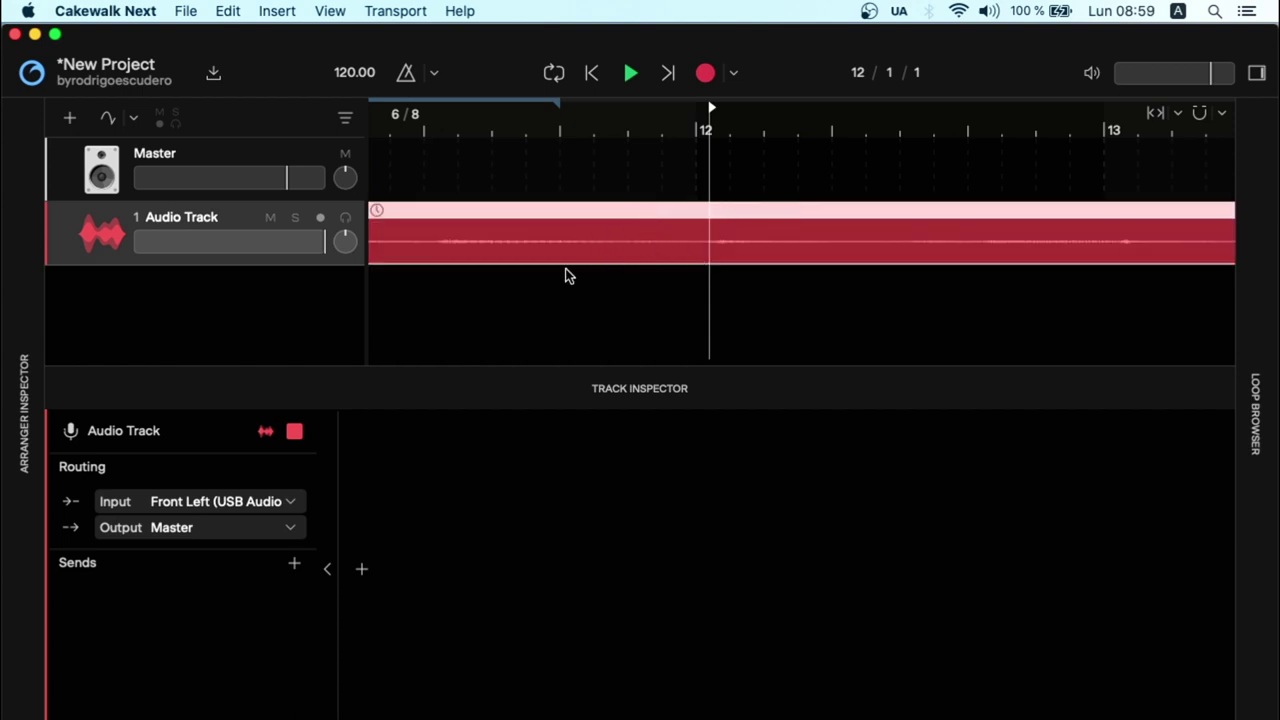
Step: Add a second Mic/Line In audio track below the first one
{"action": "left_click", "coordinate": [471, 166]}
{"action": "scroll", "coordinate": [471, 166], "scroll_direction": "down", "scroll_amount": 3}
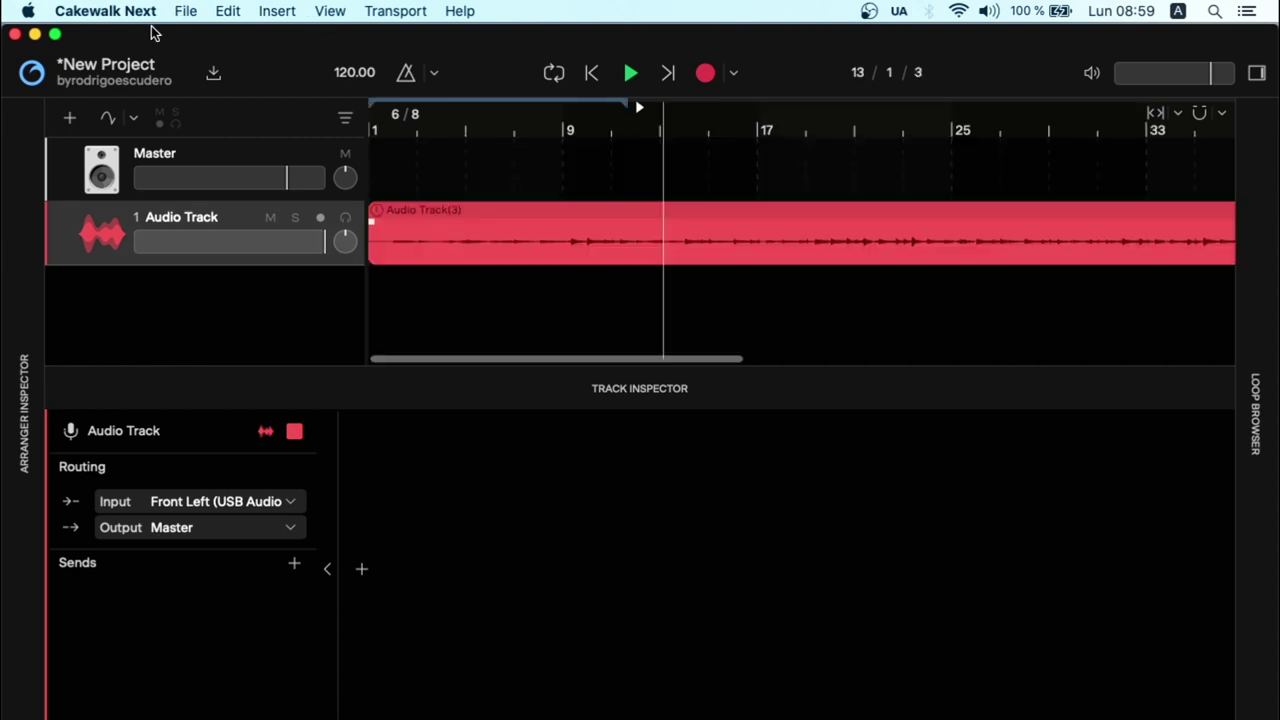
{"action": "left_click", "coordinate": [69, 117]}
{"action": "left_click", "coordinate": [150, 160]}
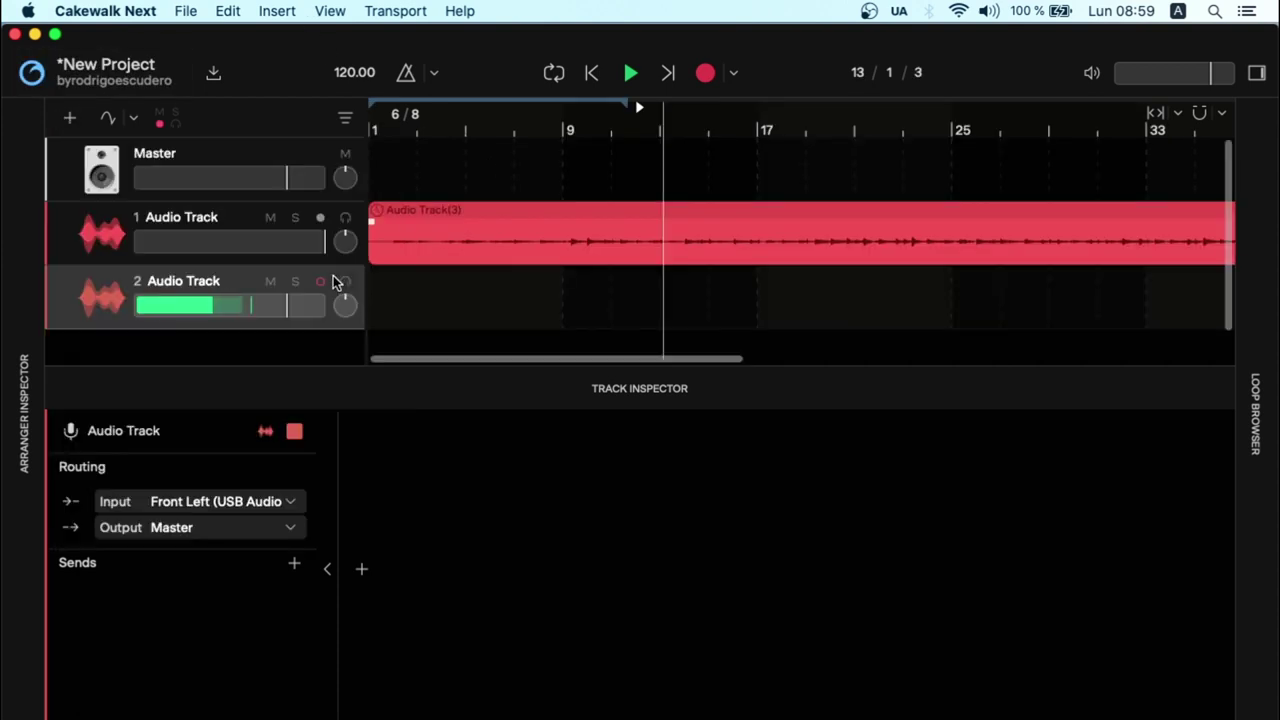
Step: Record a take on the second audio track over the first, from about bar 7 to bar 82, and disarm the track
{"action": "left_click", "coordinate": [628, 72]}
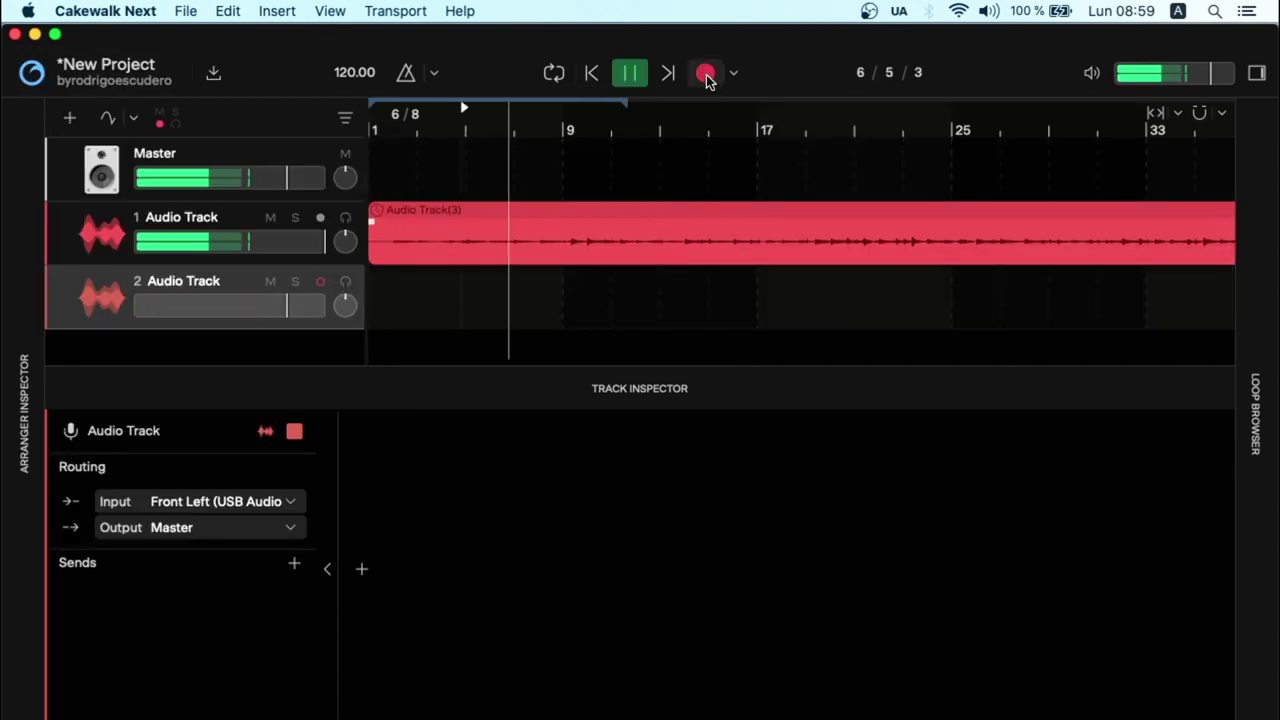
{"action": "left_click", "coordinate": [705, 75]}
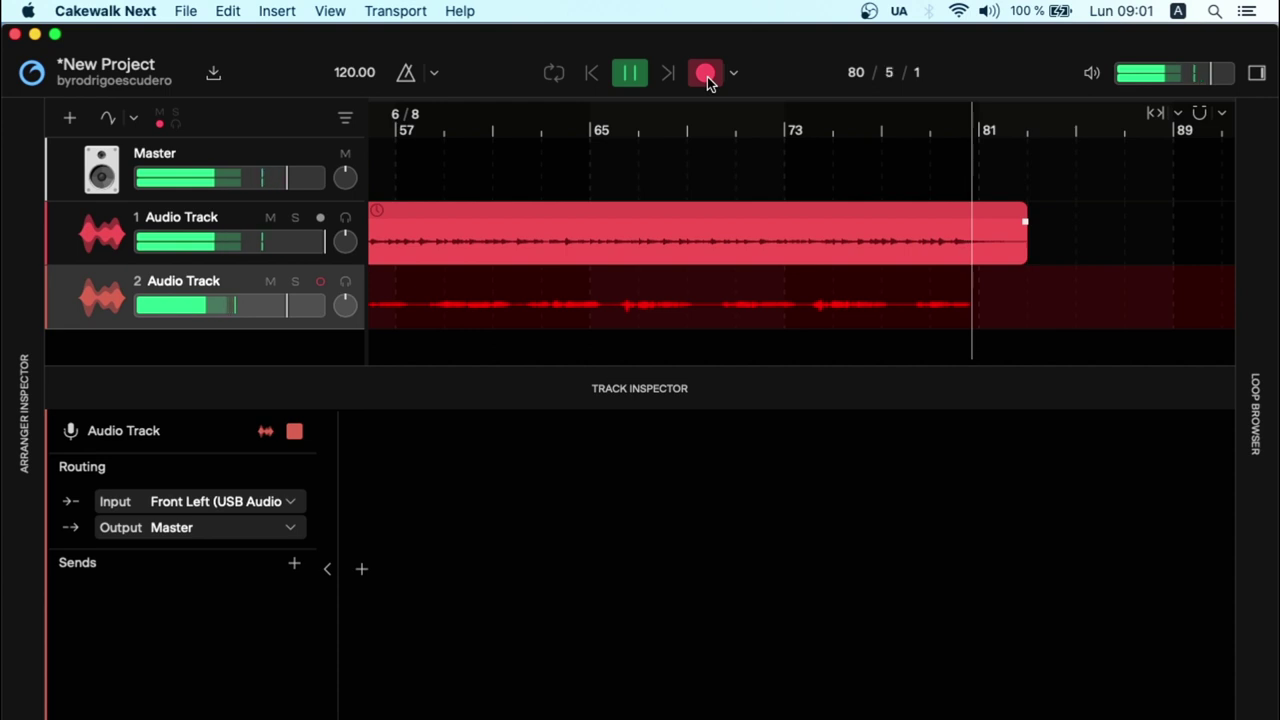
{"action": "left_click", "coordinate": [707, 76]}
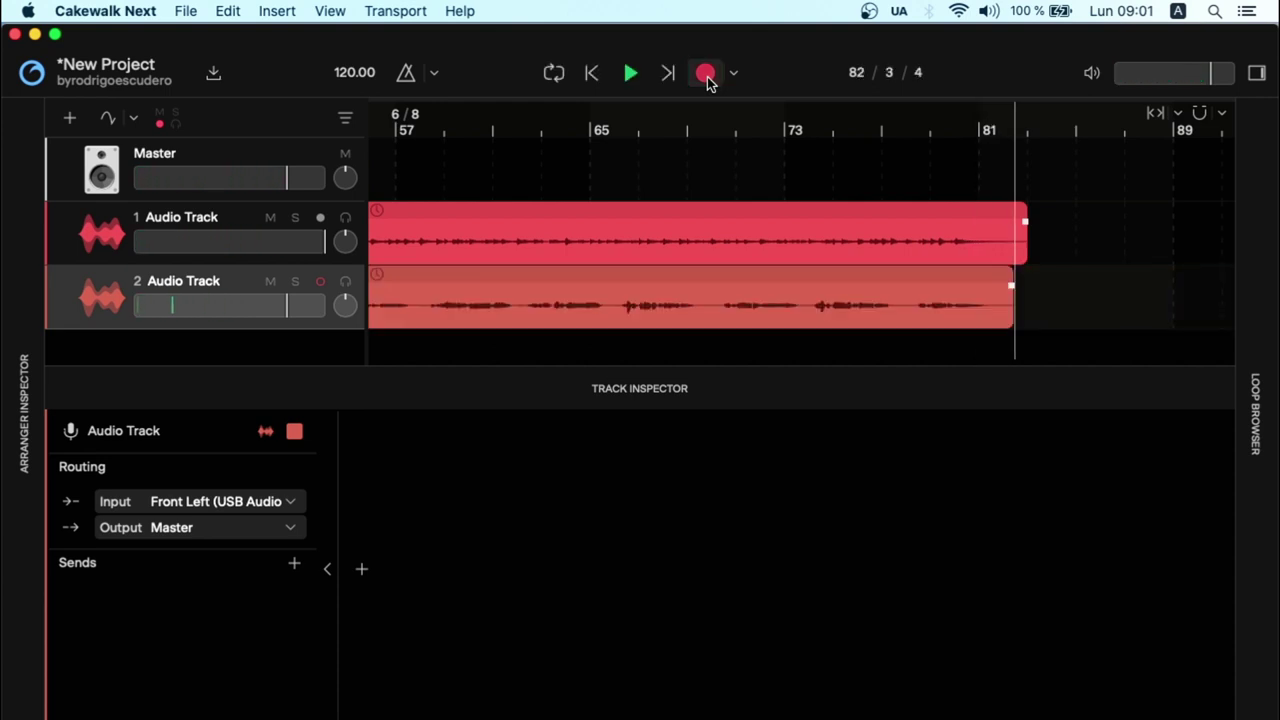
{"action": "left_click", "coordinate": [319, 284]}
Step: Select the recorded clip on the first audio track near bar 8
{"action": "scroll", "coordinate": [521, 290], "scroll_direction": "left", "scroll_amount": 10}
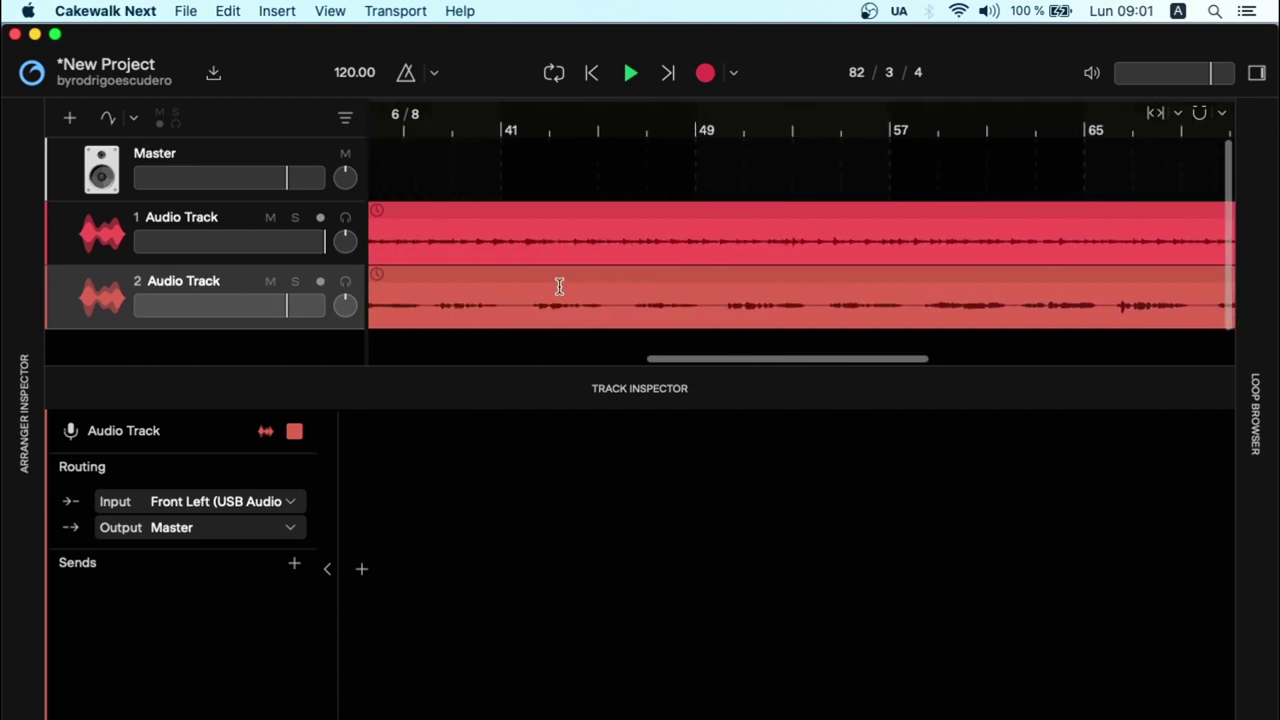
{"action": "scroll", "coordinate": [559, 287], "scroll_direction": "left", "scroll_amount": 10}
{"action": "scroll", "coordinate": [559, 287], "scroll_direction": "down", "scroll_amount": 1}
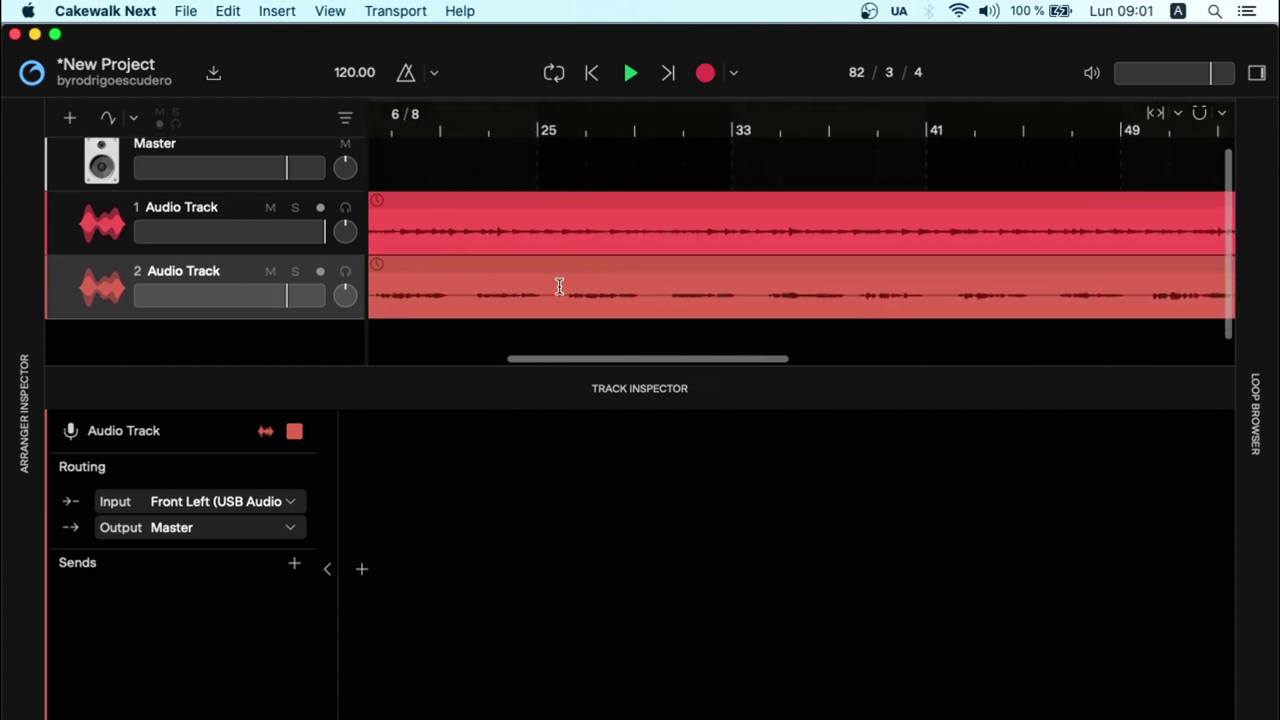
{"action": "scroll", "coordinate": [559, 287], "scroll_direction": "up", "scroll_amount": 1}
{"action": "scroll", "coordinate": [559, 287], "scroll_direction": "left", "scroll_amount": 15}
{"action": "left_click", "coordinate": [551, 213]}
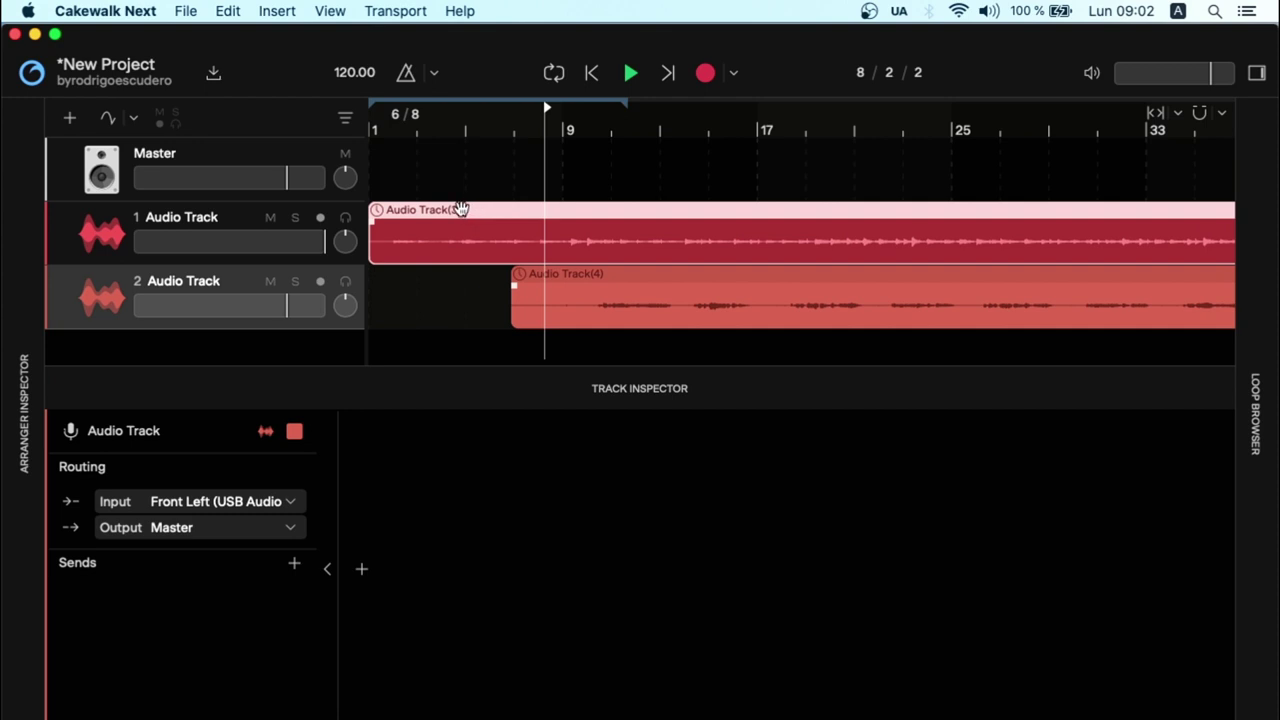
Step: Open the effect browser from the second audio track and look through the BandLab effects list
{"action": "left_click", "coordinate": [360, 578]}
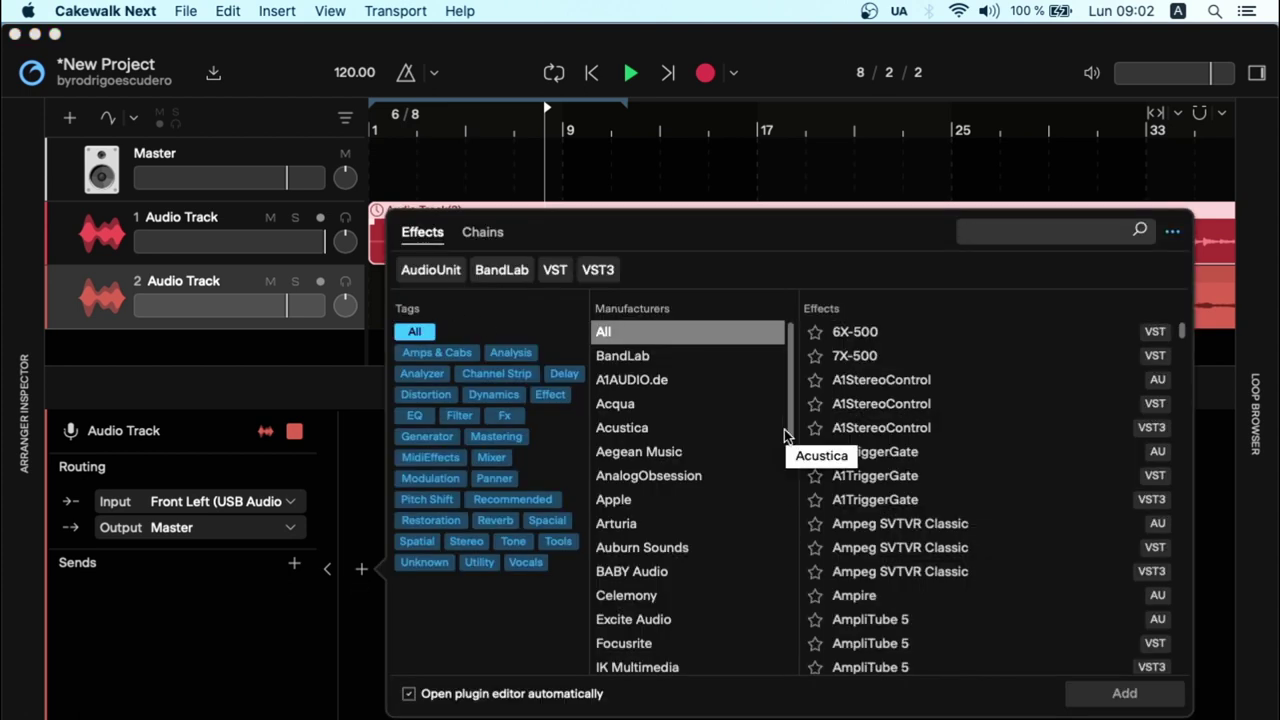
{"action": "scroll", "coordinate": [786, 434], "scroll_direction": "down", "scroll_amount": 2}
{"action": "scroll", "coordinate": [786, 434], "scroll_direction": "up", "scroll_amount": 2}
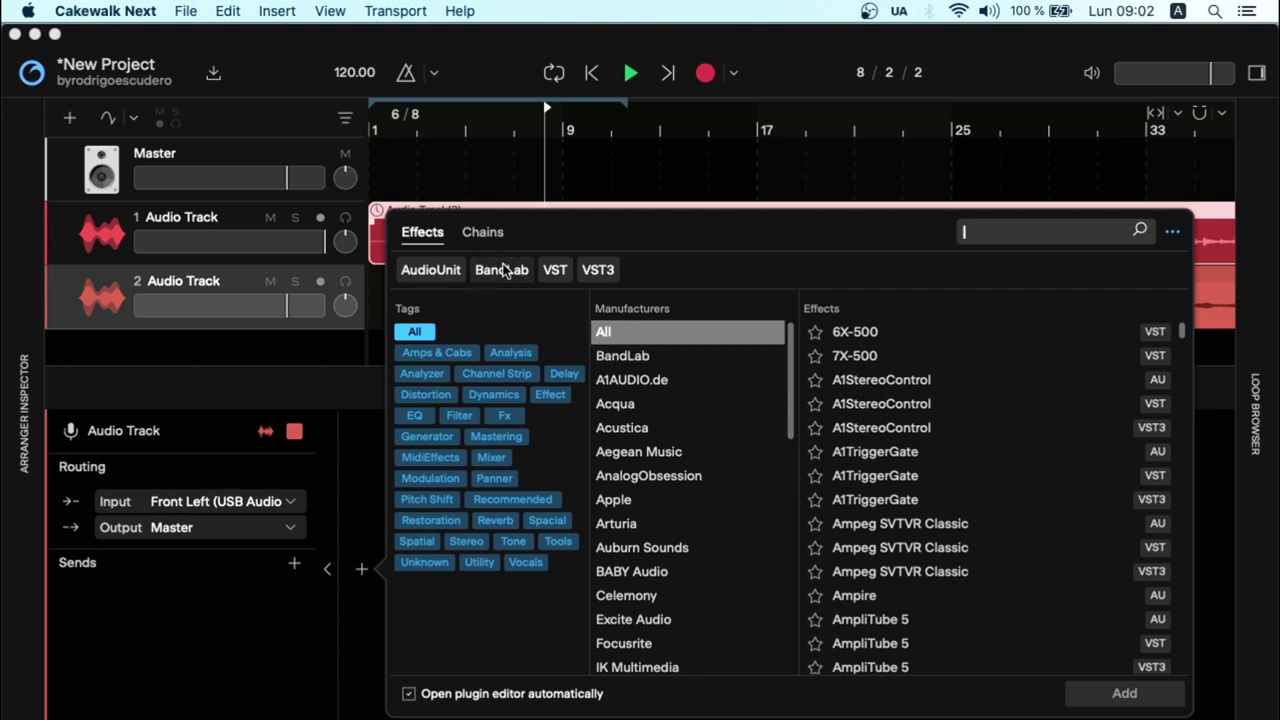
{"action": "left_click", "coordinate": [505, 272]}
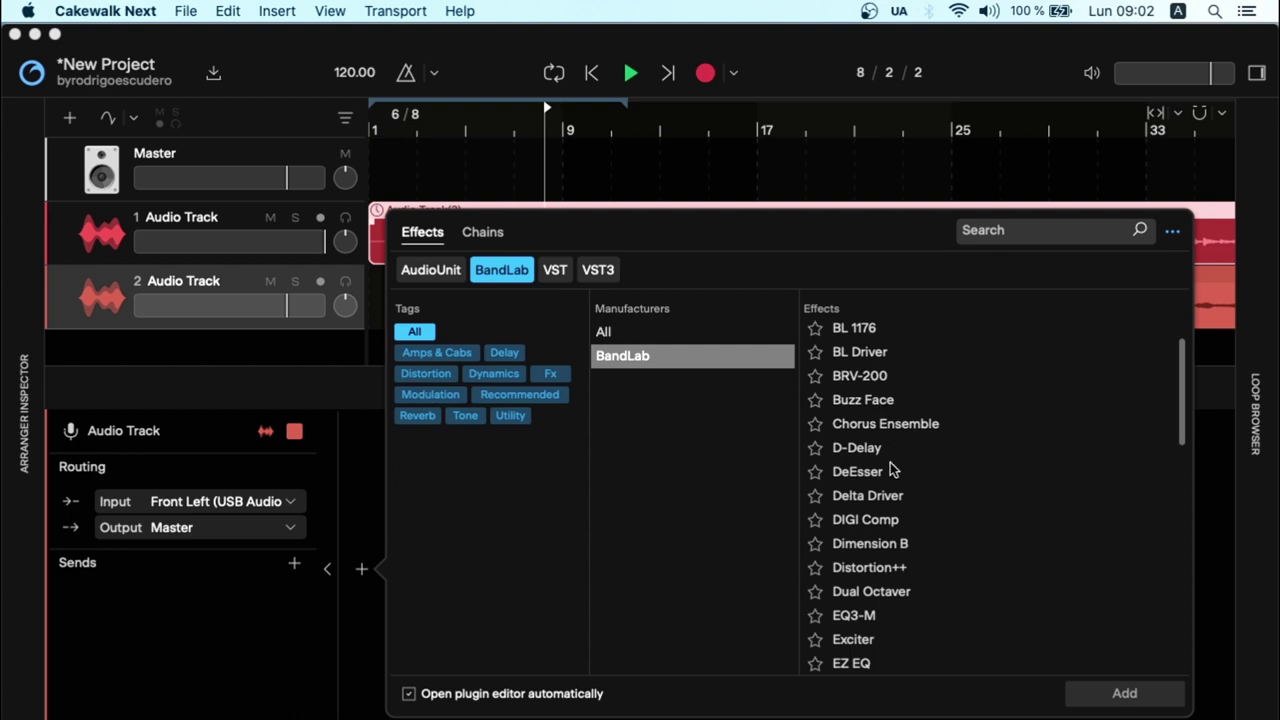
{"action": "scroll", "coordinate": [893, 470], "scroll_direction": "down", "scroll_amount": 5}
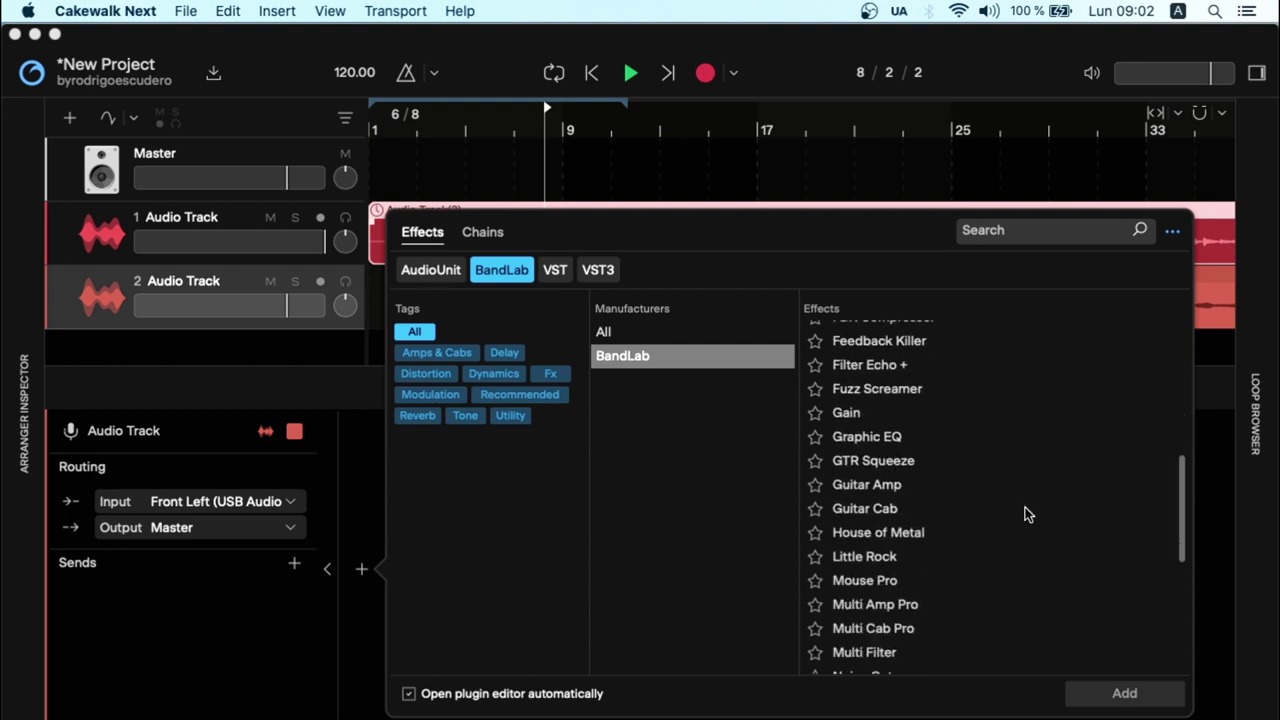
{"action": "scroll", "coordinate": [1028, 515], "scroll_direction": "up", "scroll_amount": 2}
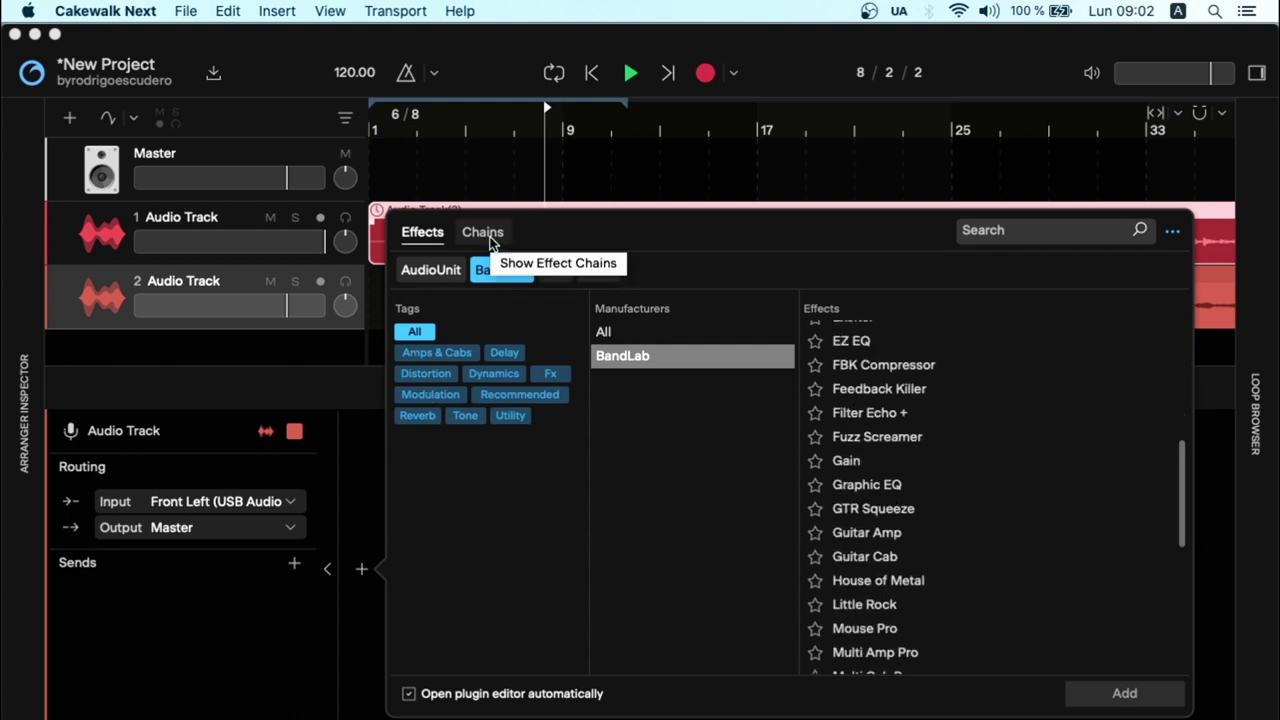
Step: Add BandLab's Acoustic Guitar effect chain to the first audio track
{"action": "left_click", "coordinate": [487, 236]}
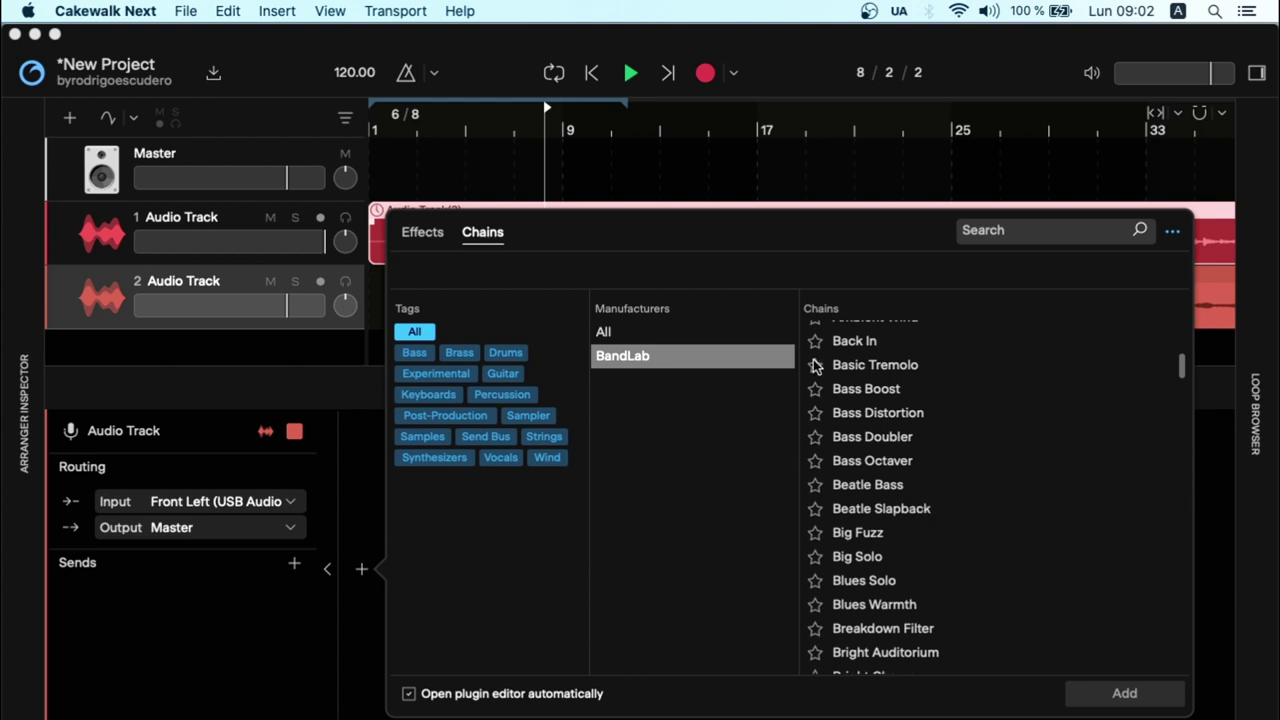
{"action": "scroll", "coordinate": [940, 500], "scroll_direction": "up", "scroll_amount": 5}
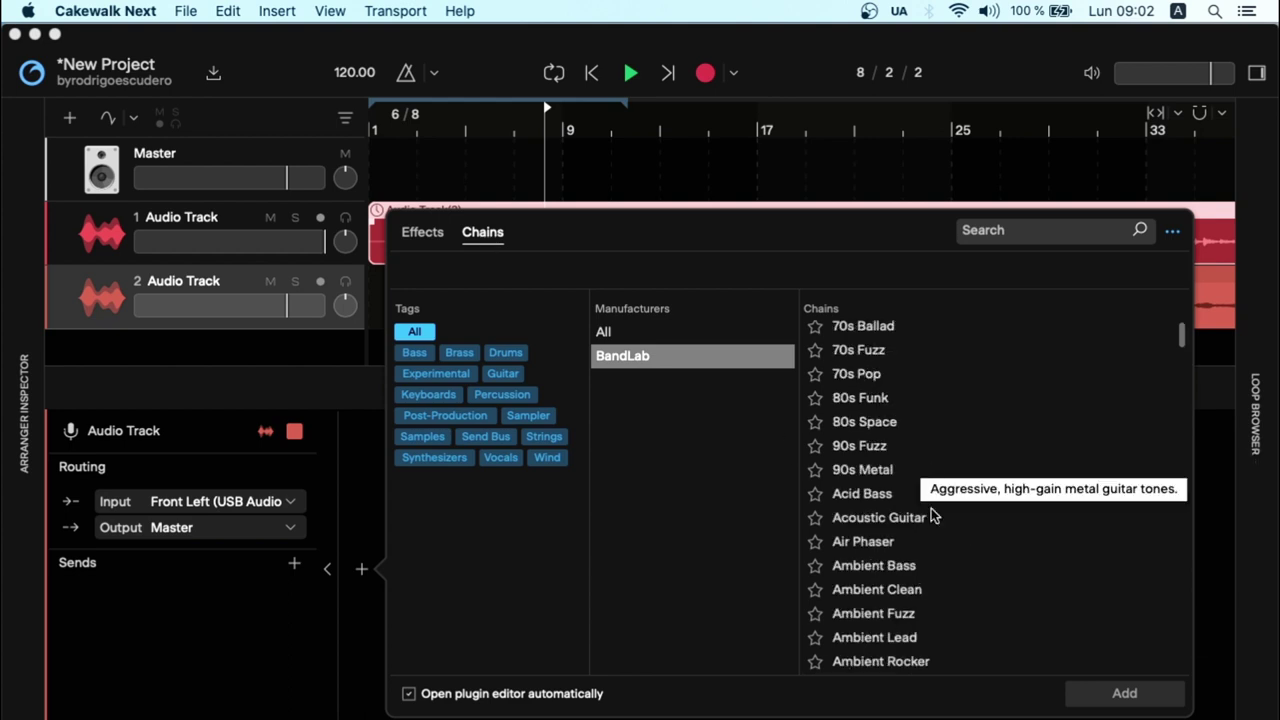
{"action": "left_click", "coordinate": [880, 518]}
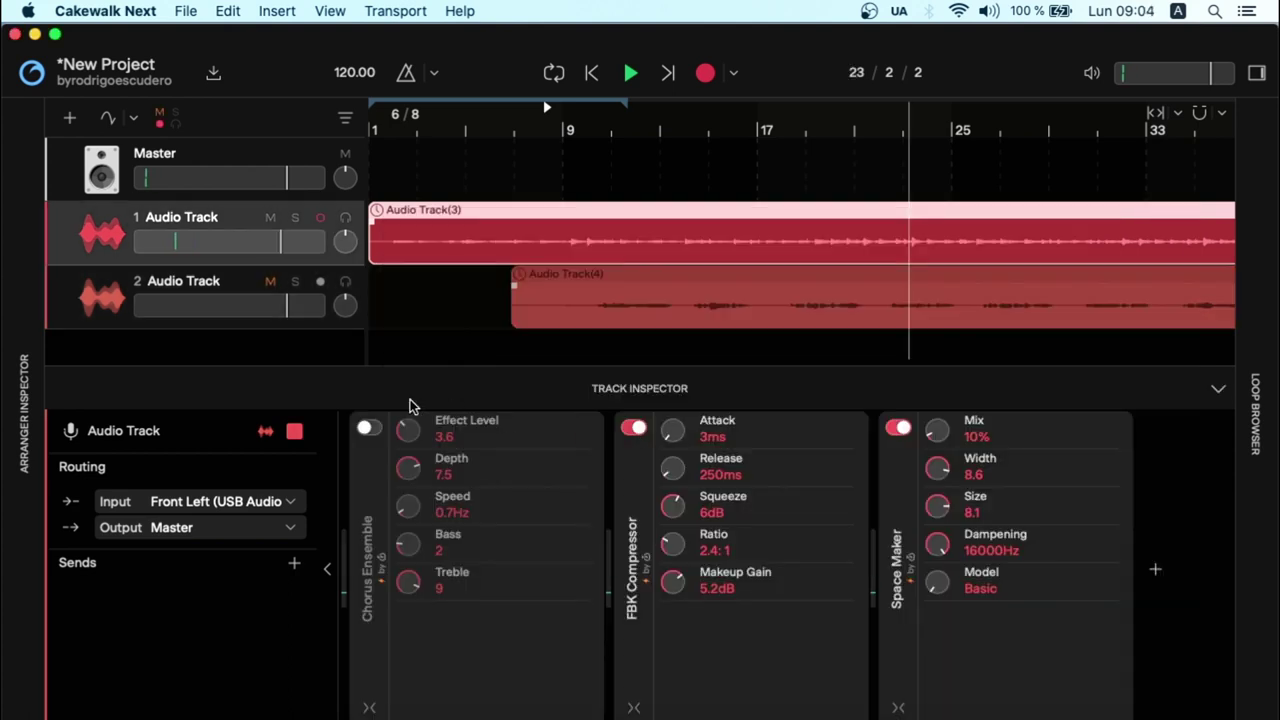
Step: Audition the first track's chain during playback by bypassing Chorus Ensemble, FBK Compressor and Space Maker, and leave all three enabled
{"action": "left_click", "coordinate": [368, 428]}
{"action": "key", "text": "space"}
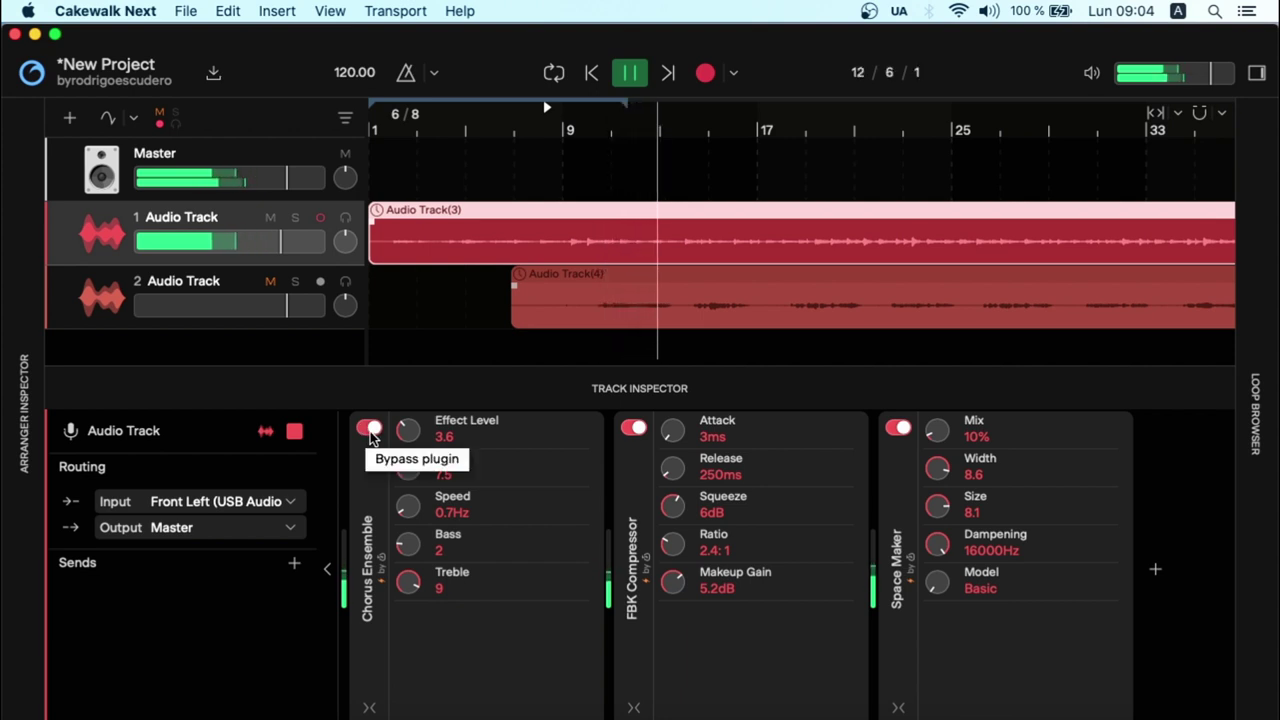
{"action": "left_click", "coordinate": [369, 428]}
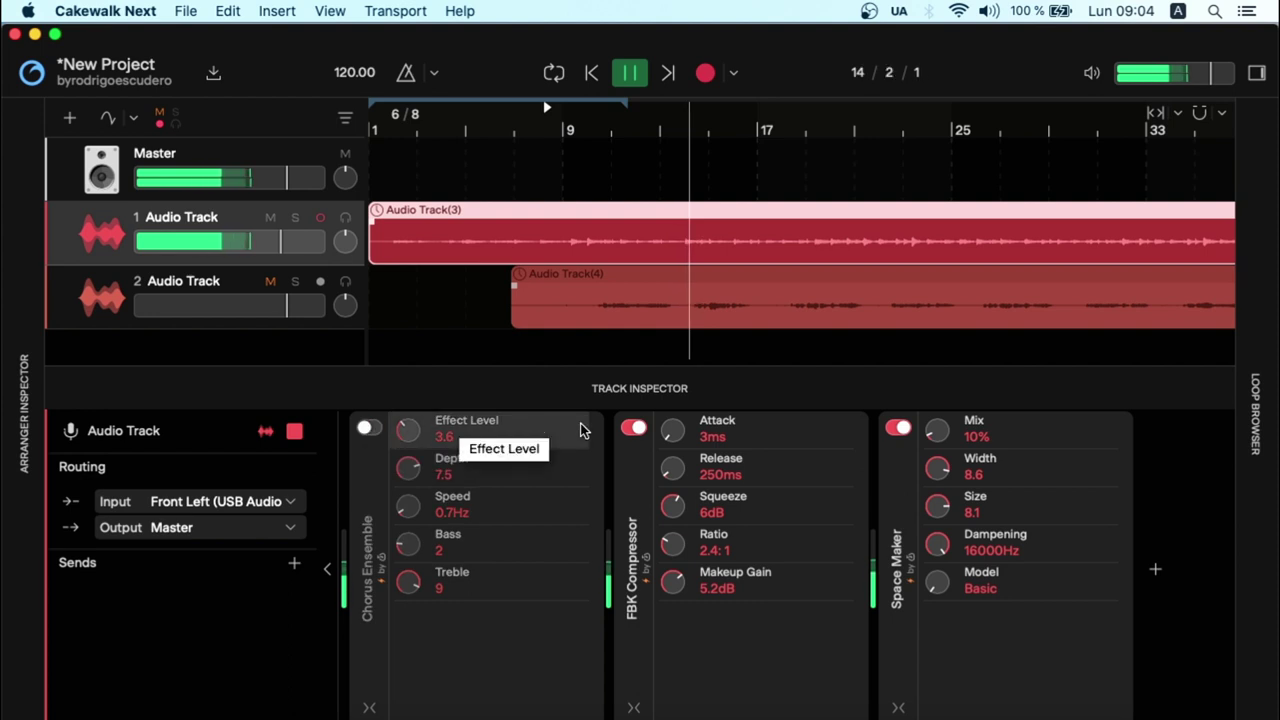
{"action": "left_click", "coordinate": [636, 429]}
{"action": "left_click", "coordinate": [898, 429]}
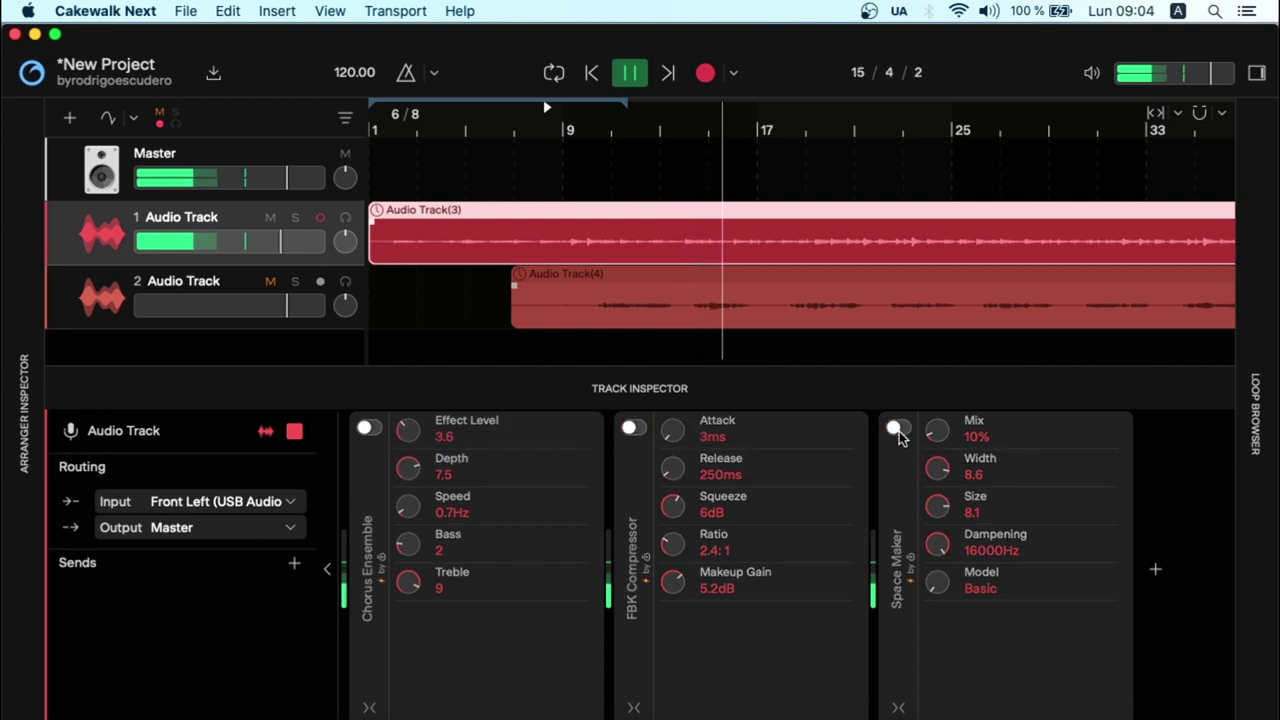
{"action": "left_click", "coordinate": [898, 430]}
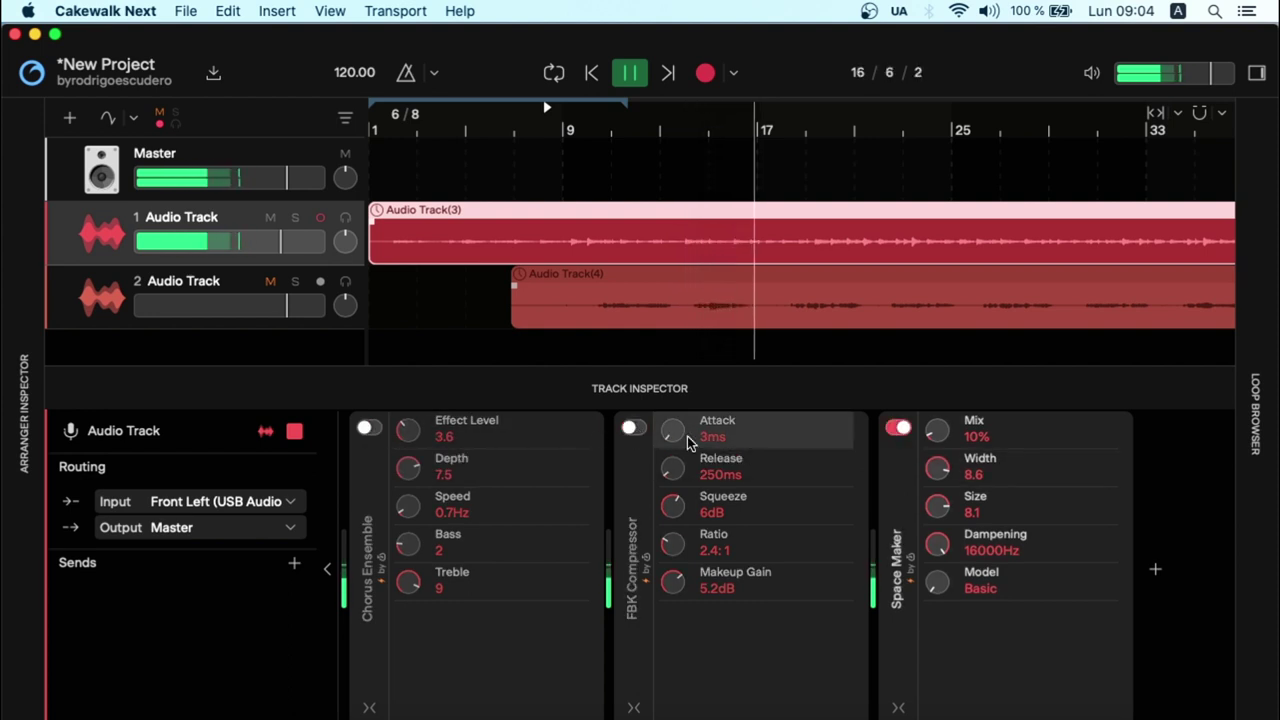
{"action": "left_click", "coordinate": [632, 432]}
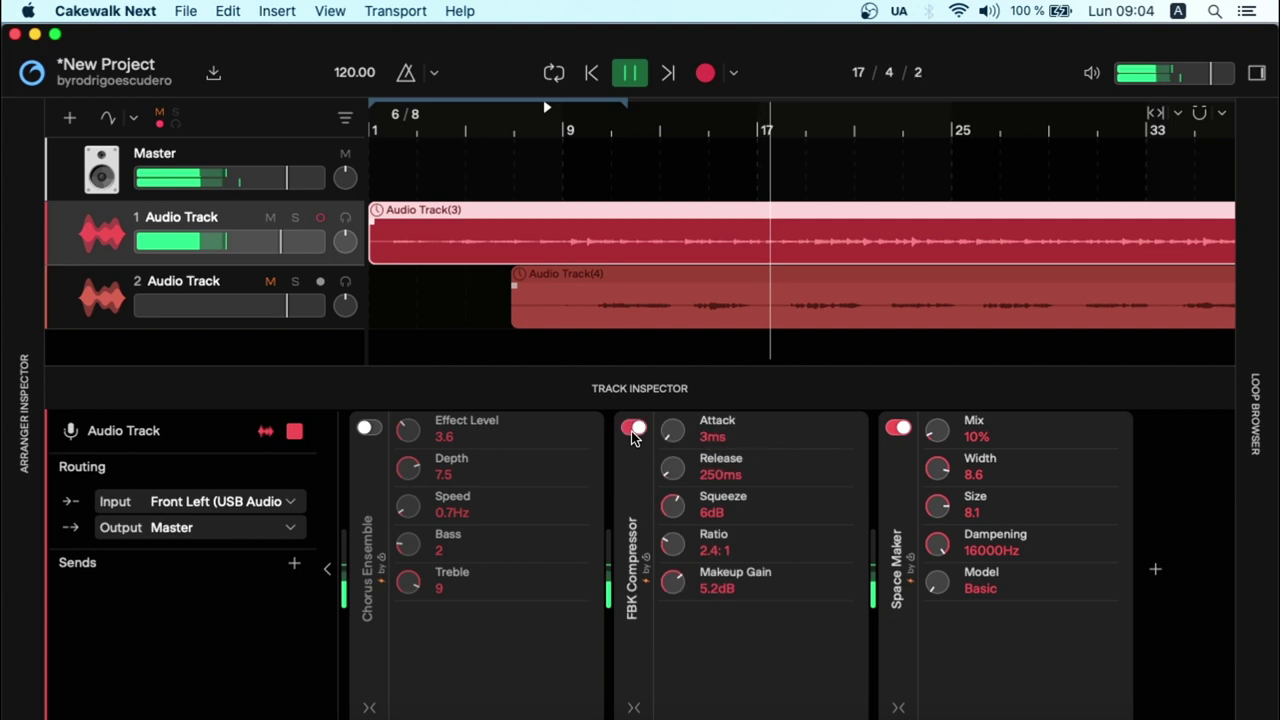
{"action": "left_click", "coordinate": [369, 430]}
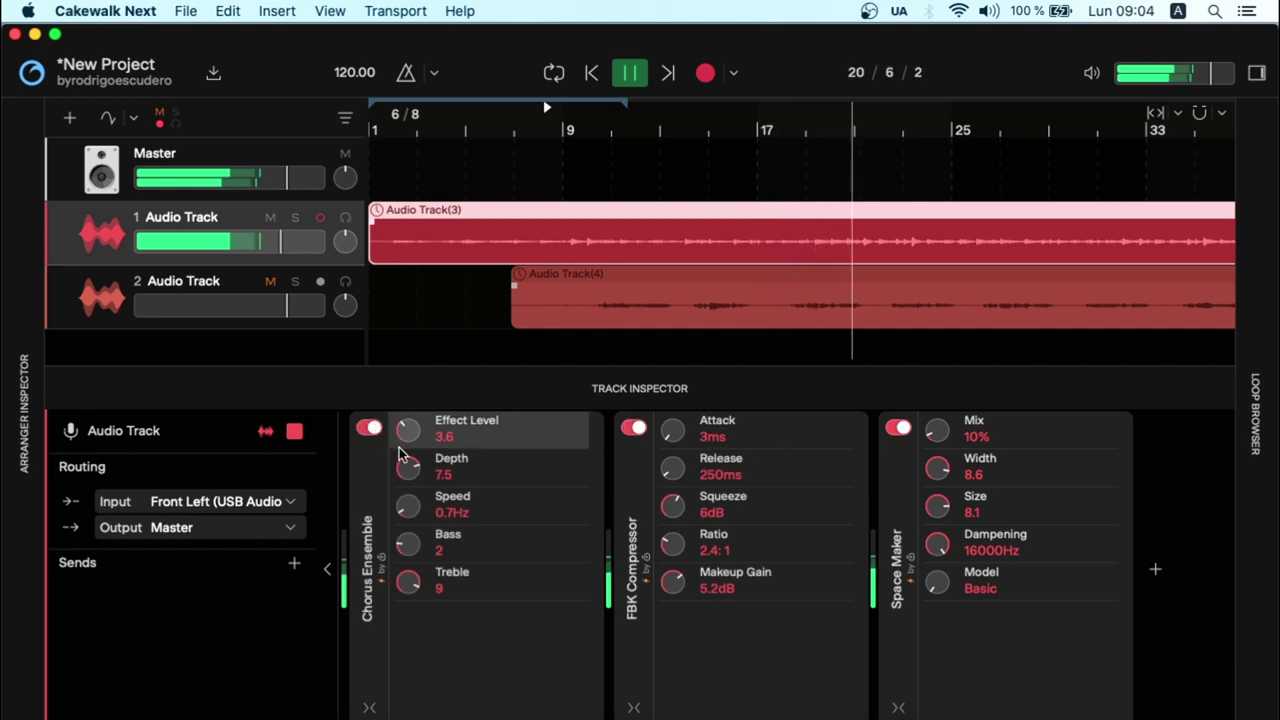
Step: Lower the Chorus Ensemble's Effect Level to 1.8, and stop playback with the playhead back in bar 14
{"action": "left_click_drag", "start_coordinate": [408, 428], "coordinate": [408, 464]}
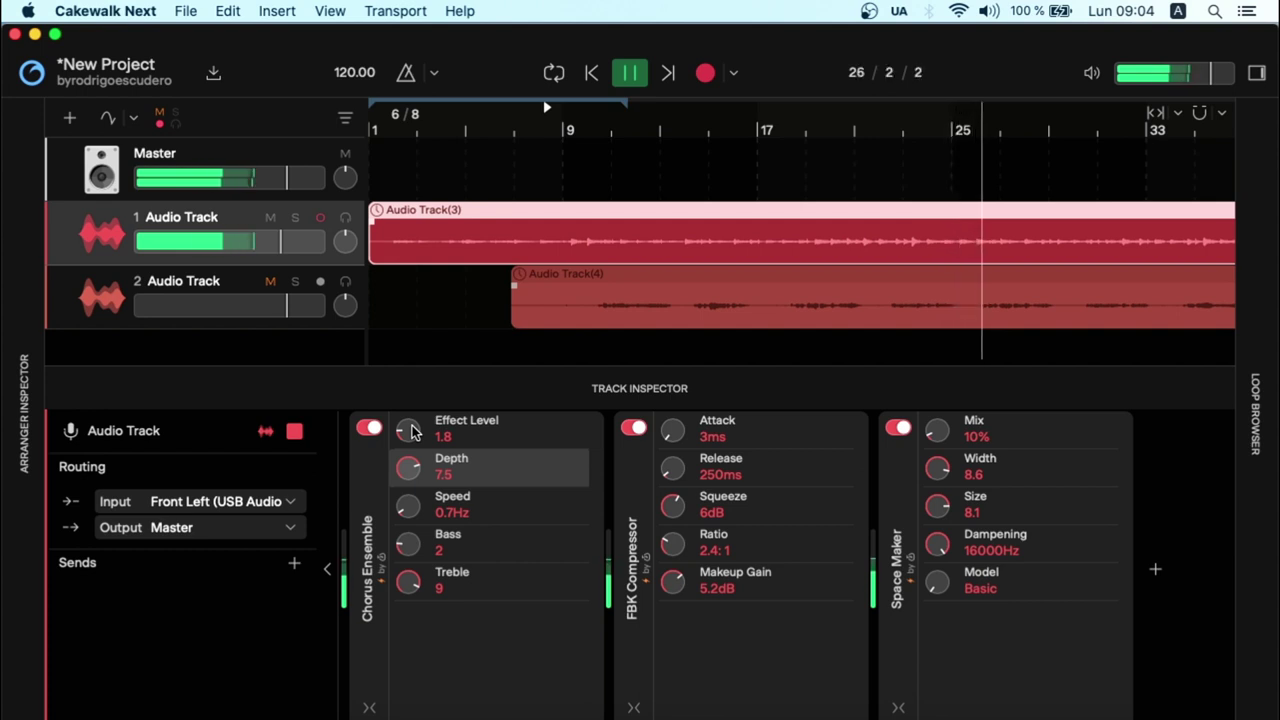
{"action": "key", "text": "space"}
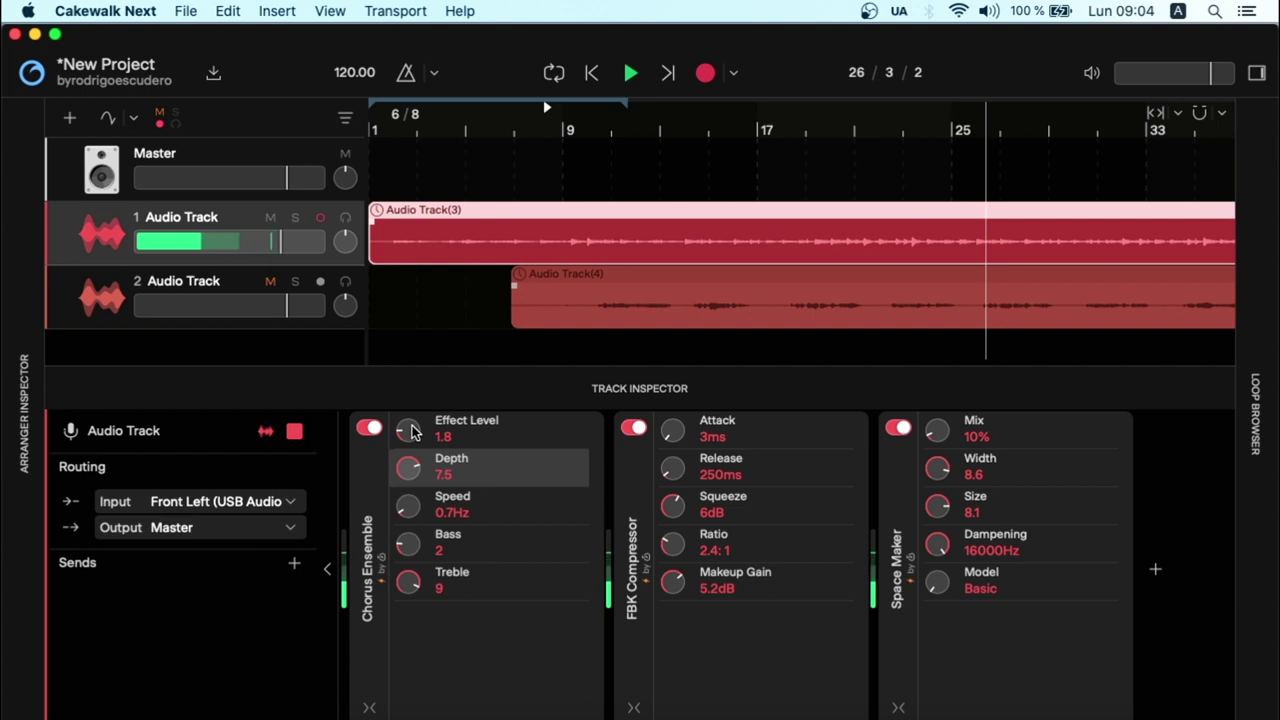
{"action": "left_click", "coordinate": [699, 292]}
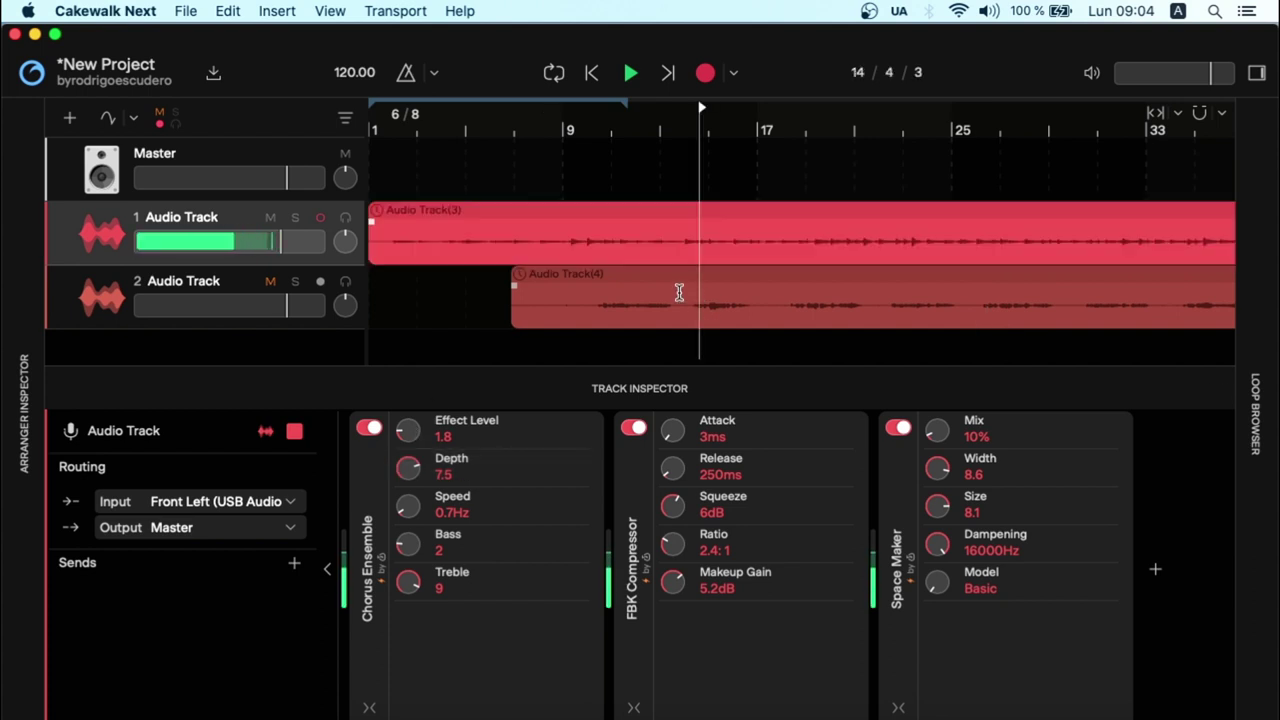
Step: Search the BandLab effect chains for "vox" and add a matching vocal chain to the second audio track
{"action": "left_click", "coordinate": [100, 318]}
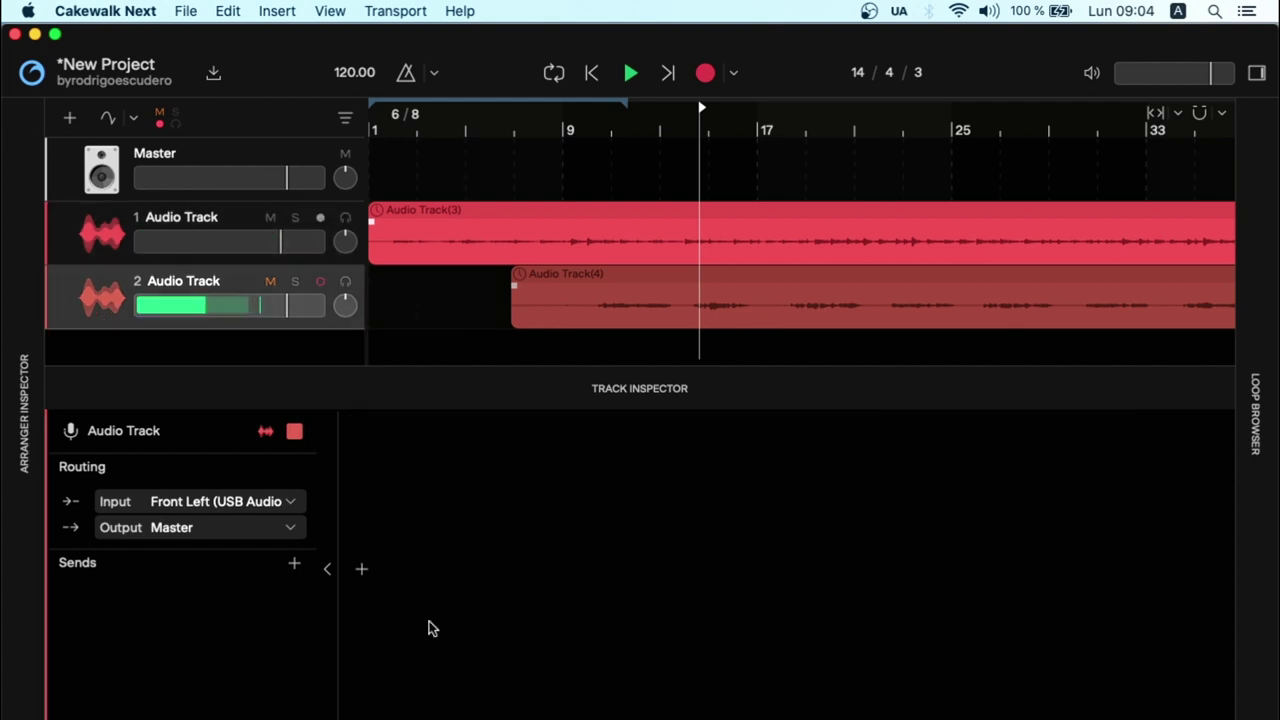
{"action": "left_click", "coordinate": [366, 578]}
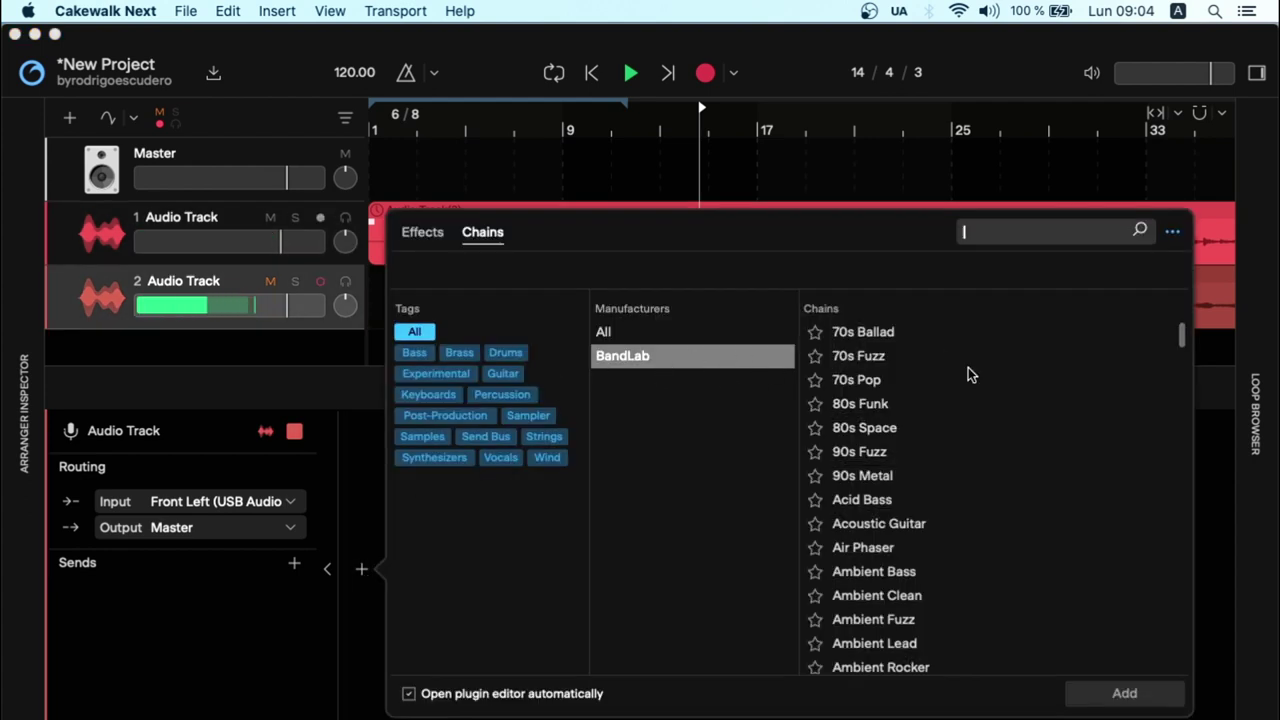
{"action": "scroll", "coordinate": [920, 428], "scroll_direction": "down", "scroll_amount": 5}
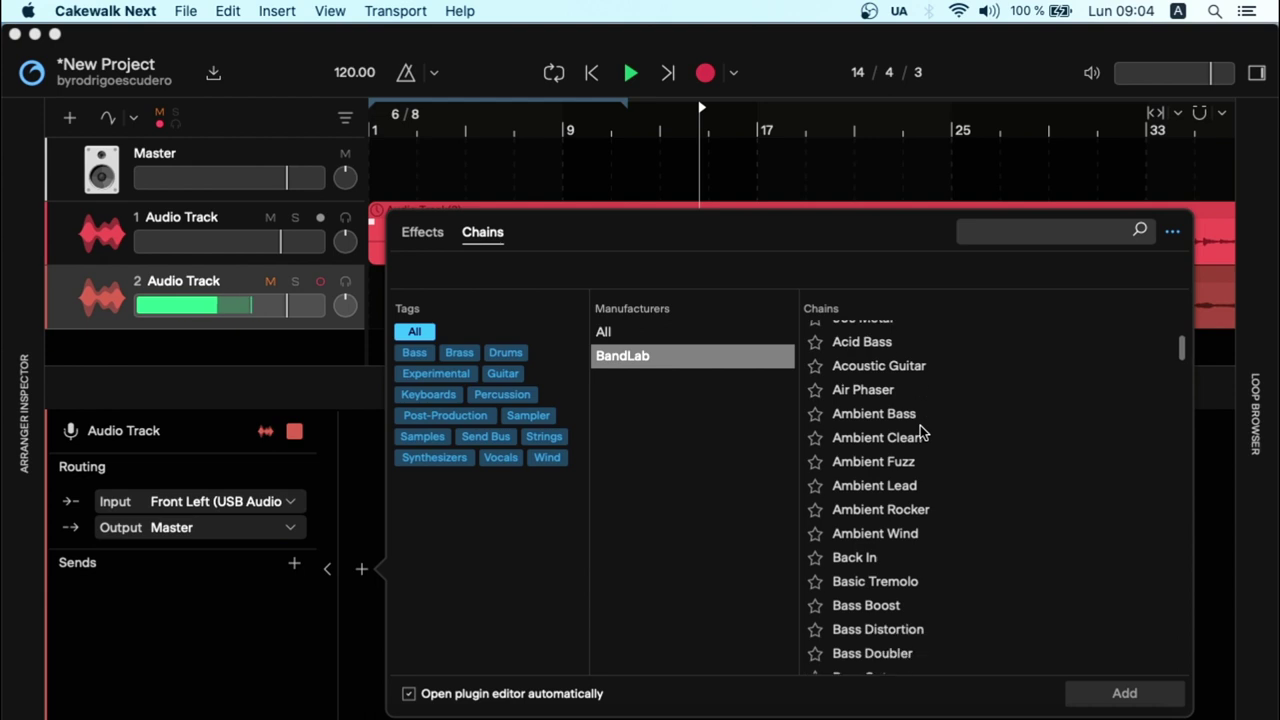
{"action": "type", "text": "vox"}
{"action": "left_click", "coordinate": [859, 332]}
{"action": "double_click", "coordinate": [879, 340]}
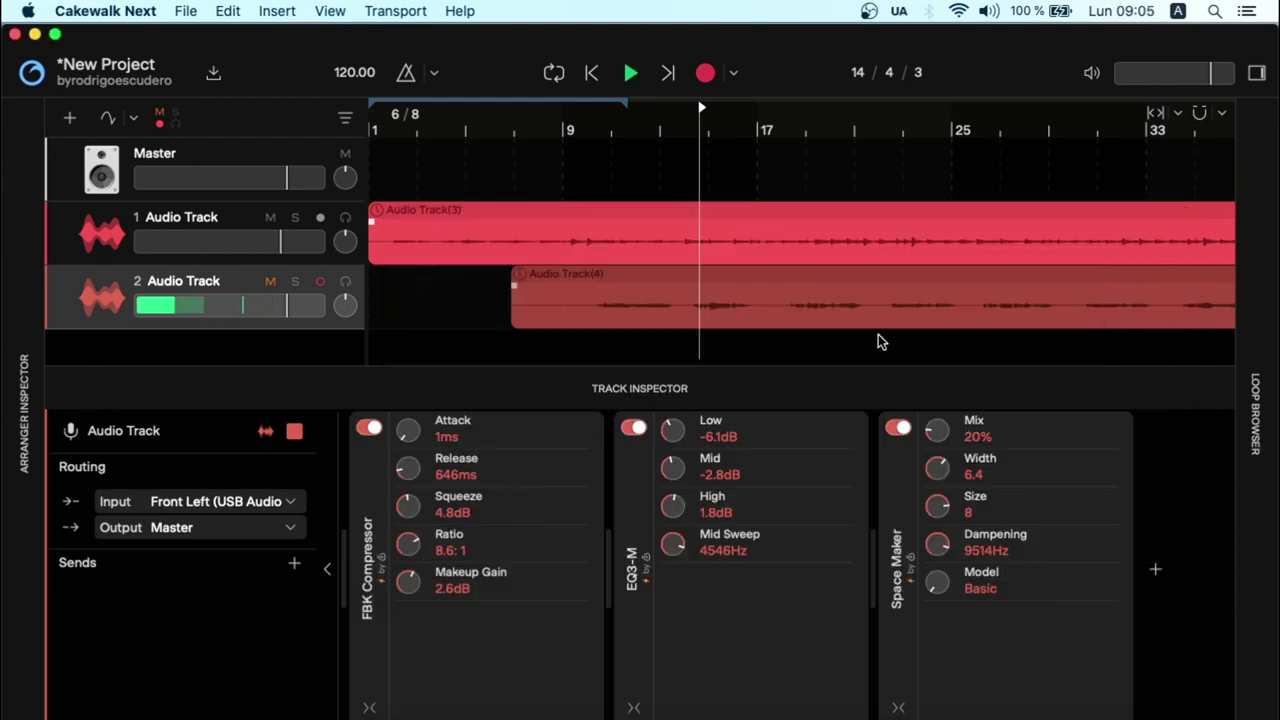
Step: Start playback from bar 14, and unmute and solo the second audio track
{"action": "key", "text": "space"}
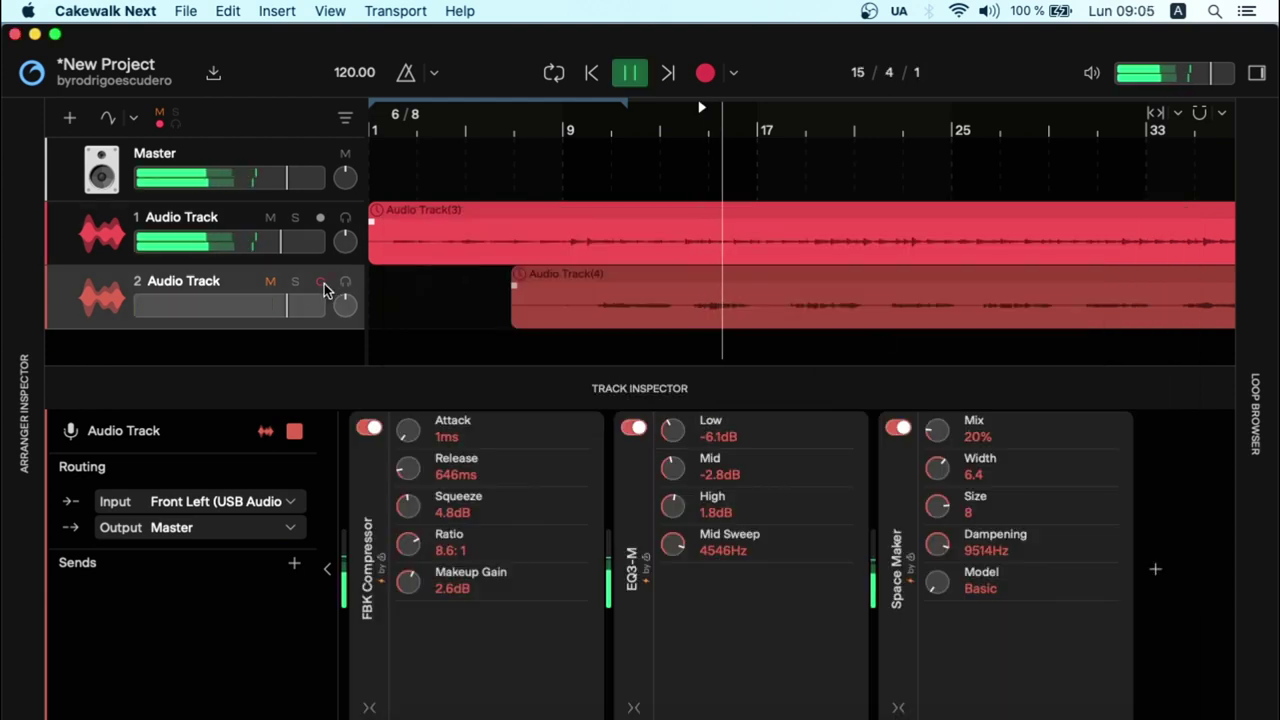
{"action": "left_click", "coordinate": [273, 284]}
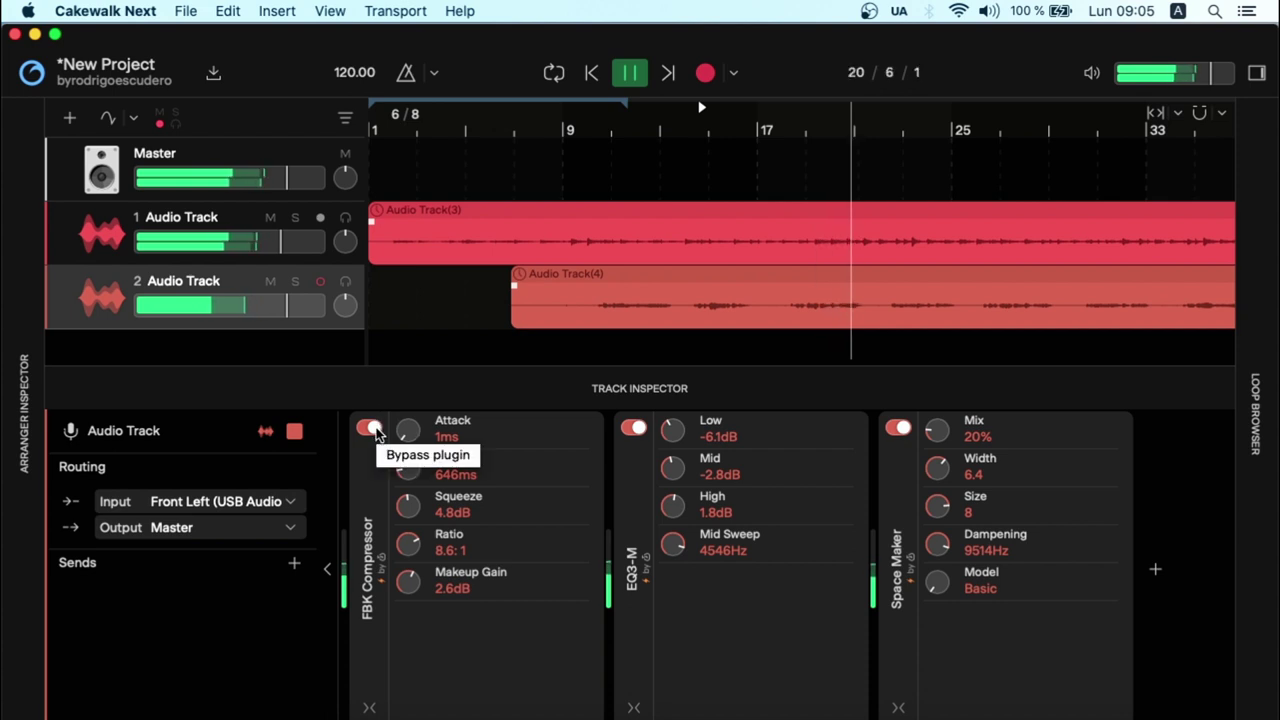
{"action": "left_click", "coordinate": [295, 282]}
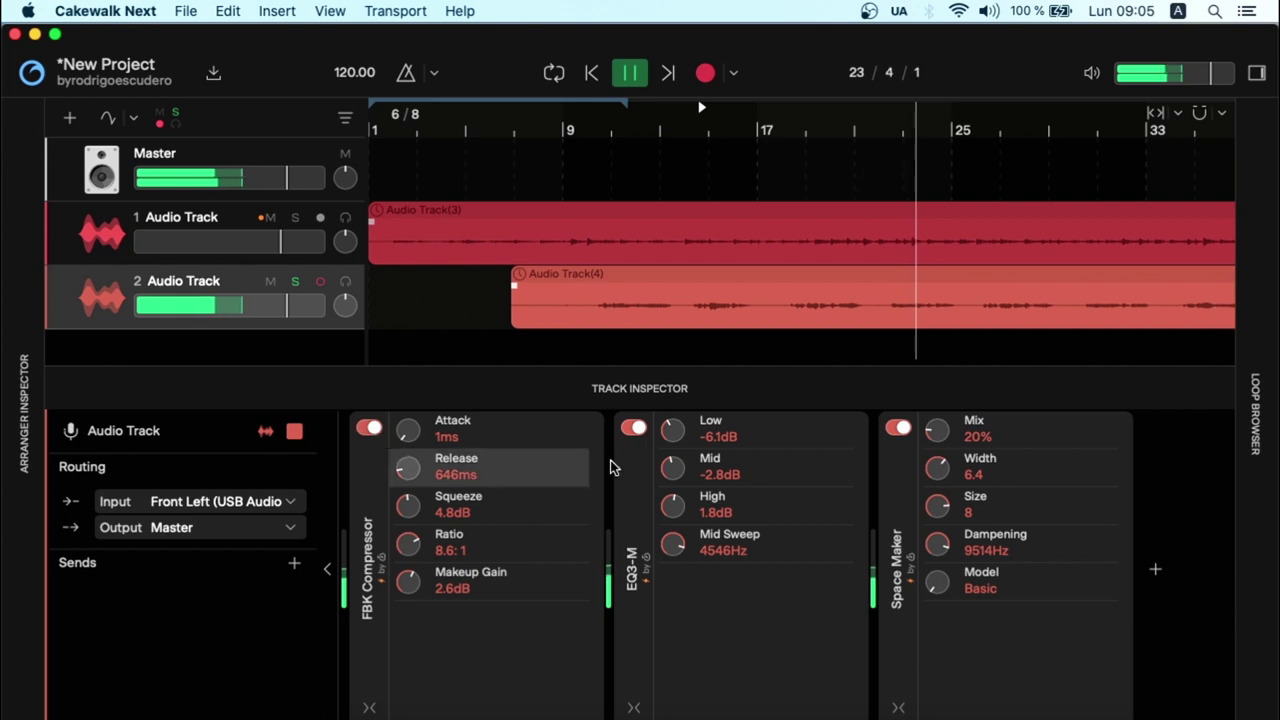
Step: Compare the soloed second track without Space Maker, EQ3-M and FBK Compressor, re-enabling the effects one at a time
{"action": "left_click", "coordinate": [896, 428]}
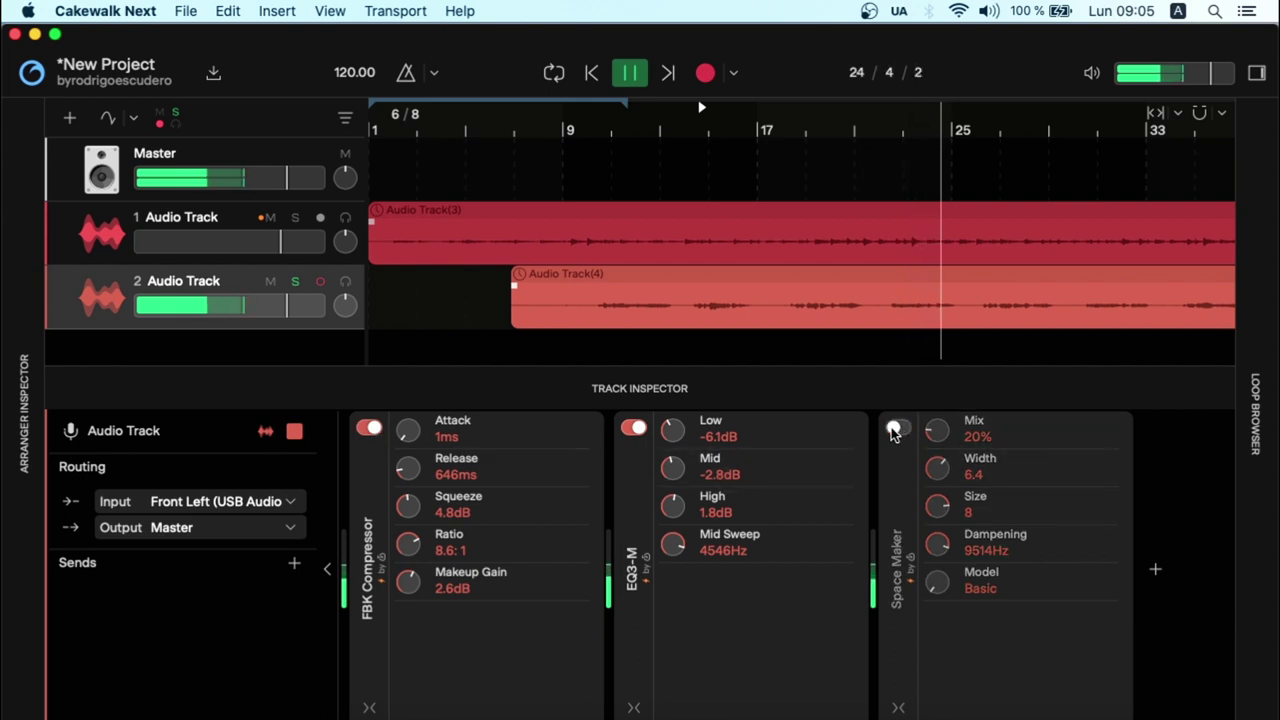
{"action": "left_click", "coordinate": [633, 428]}
{"action": "left_click", "coordinate": [369, 428]}
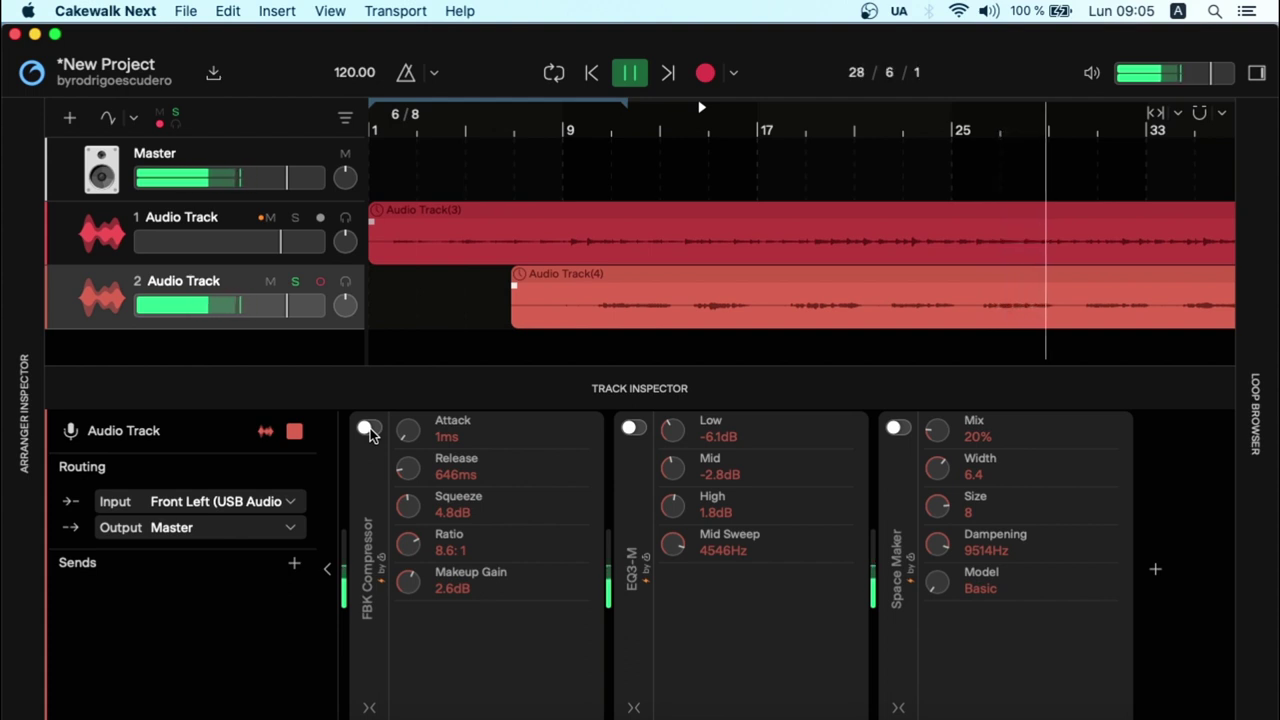
{"action": "left_click", "coordinate": [369, 428]}
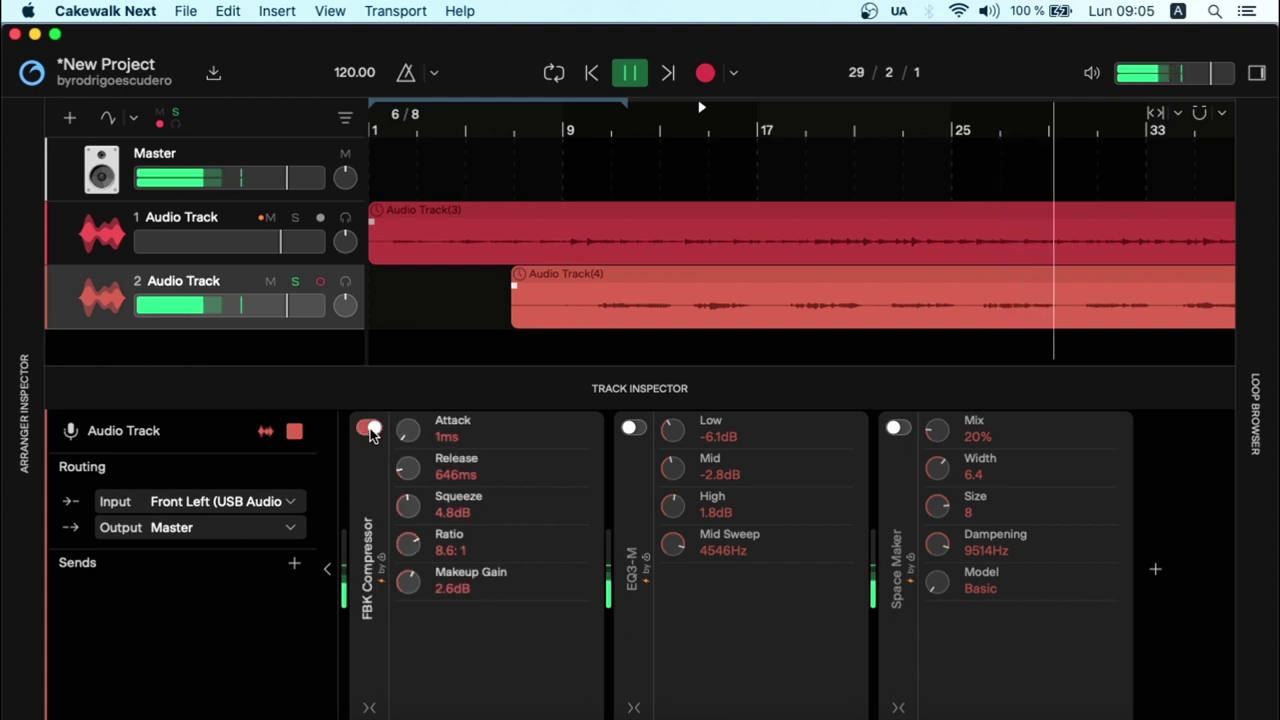
{"action": "left_click", "coordinate": [633, 428]}
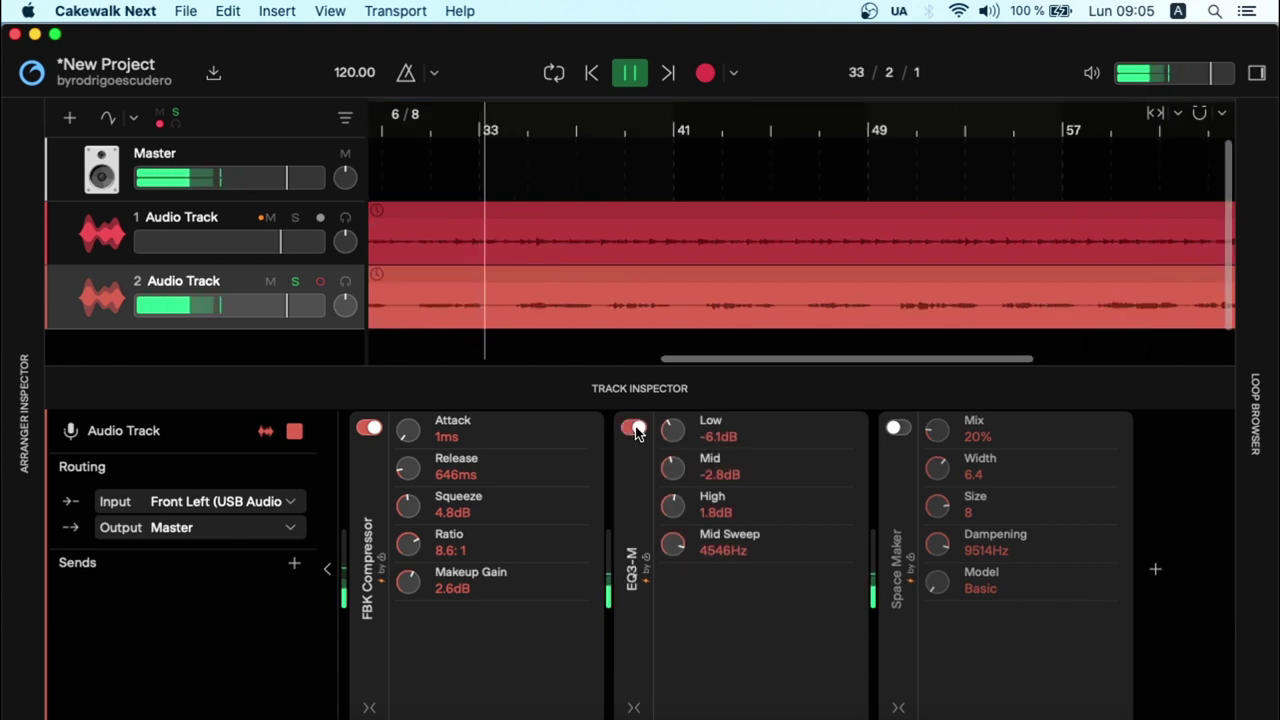
{"action": "left_click", "coordinate": [898, 428]}
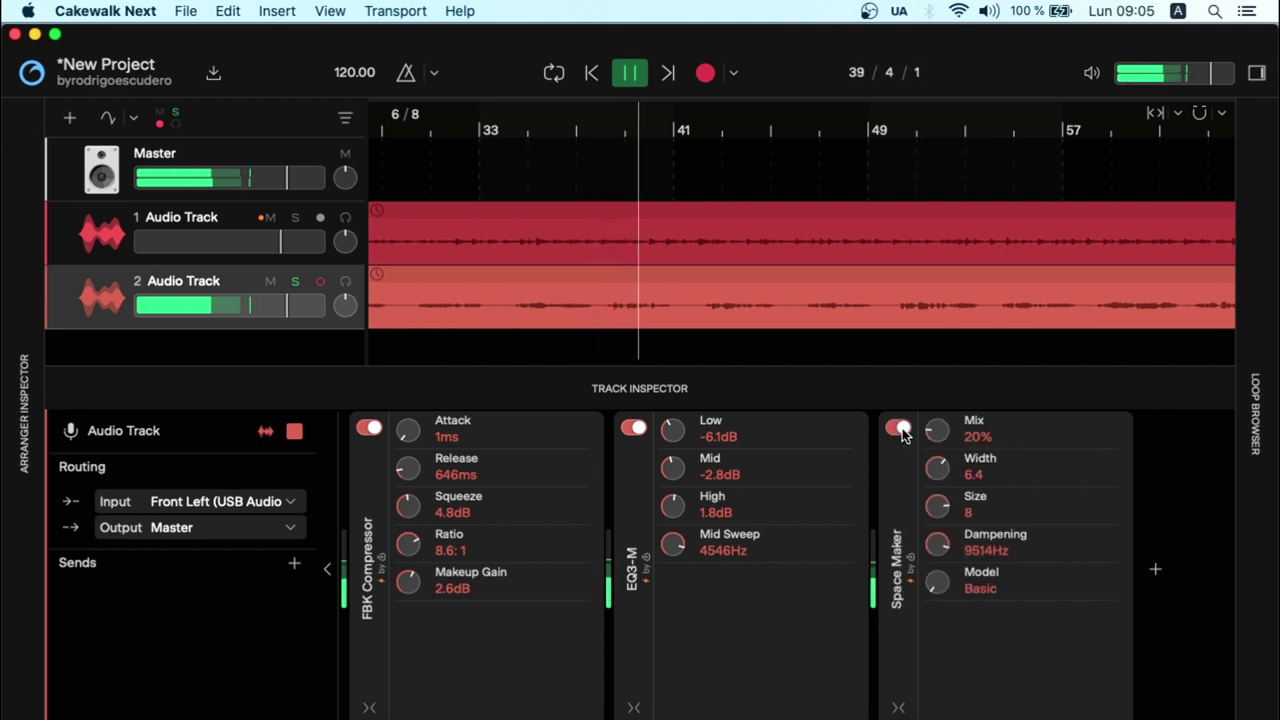
Step: Set the second track's Space Maker Mix to 13%, then unsolo the track and raise its volume
{"action": "mouse_move", "coordinate": [936, 430]}
{"action": "left_mouse_down"}
{"action": "mouse_move", "coordinate": [936, 452]}
{"action": "mouse_move", "coordinate": [938, 438]}
{"action": "left_mouse_up"}
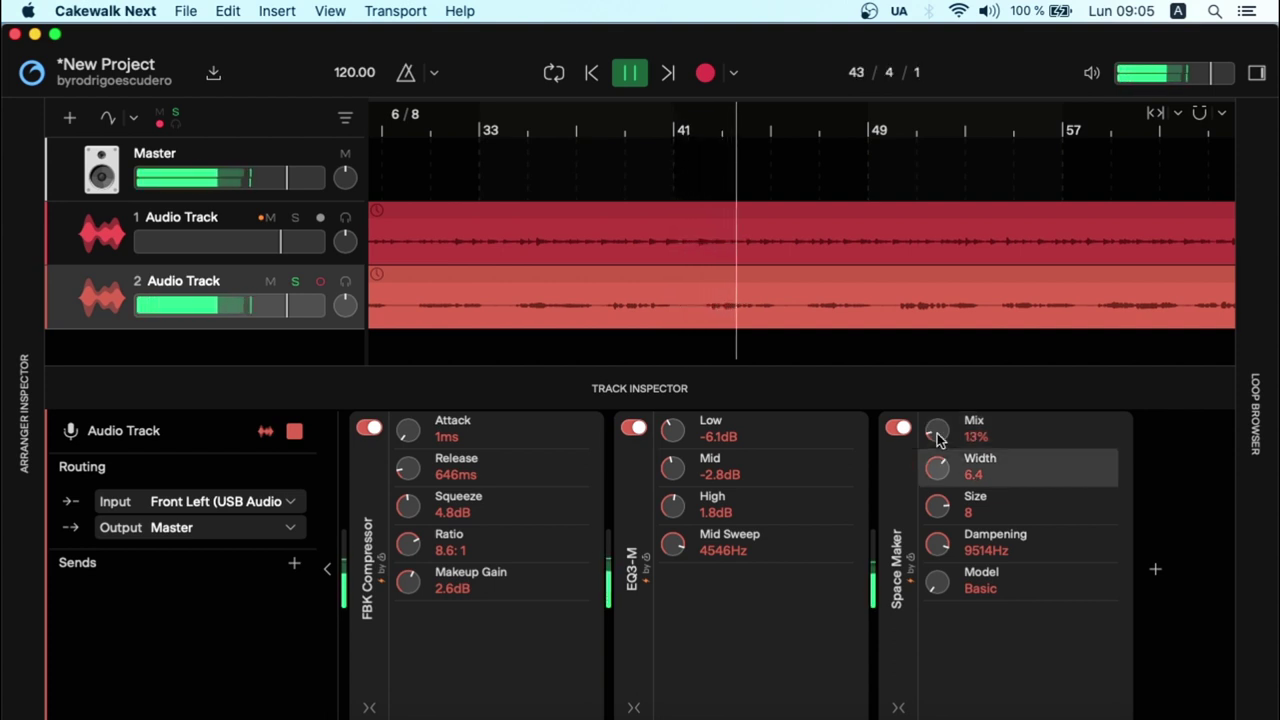
{"action": "left_click", "coordinate": [296, 281]}
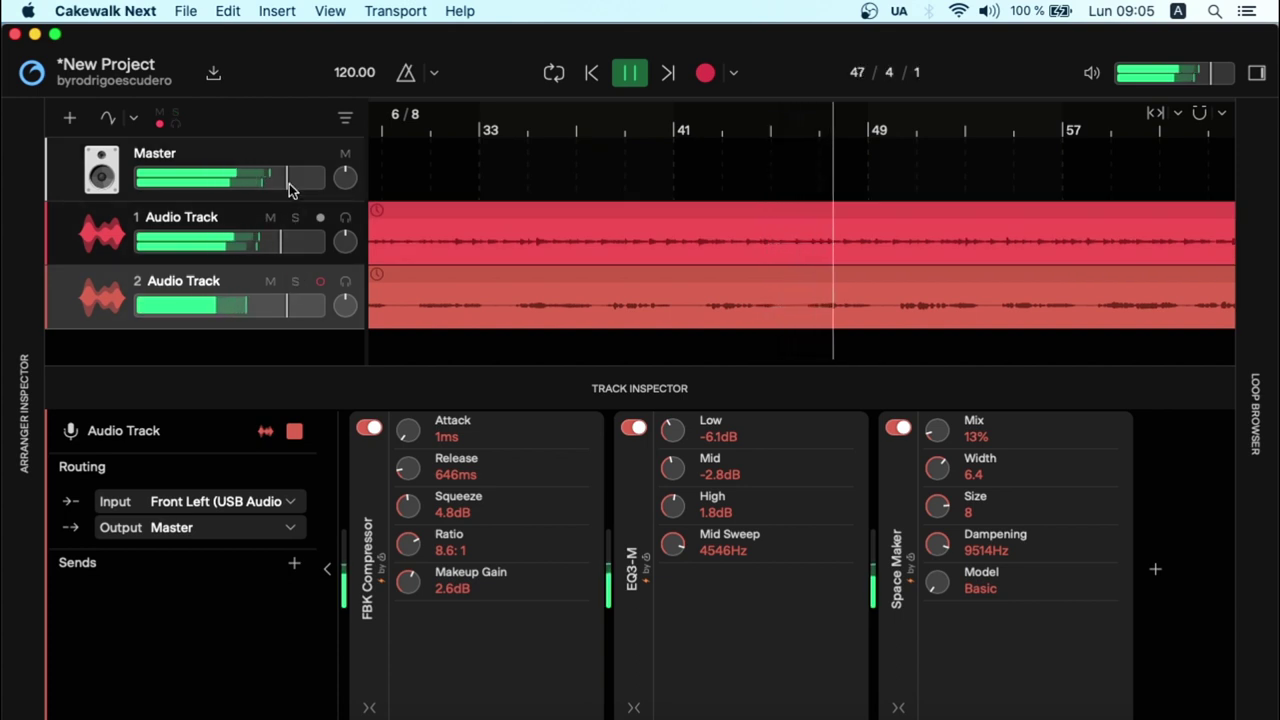
{"action": "left_click_drag", "start_coordinate": [287, 312], "coordinate": [306, 305]}
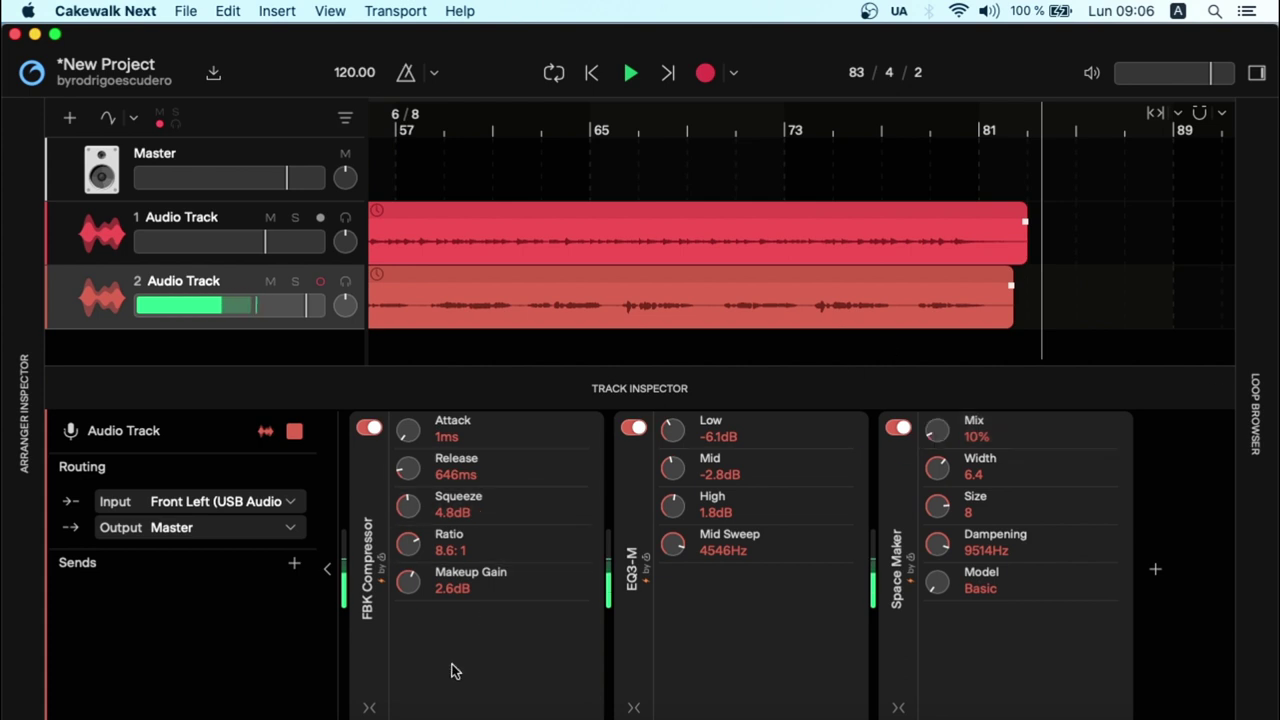
Step: Collapse the FBK Compressor, EQ3-M and Space Maker controls on the second audio track
{"action": "left_click", "coordinate": [367, 708]}
{"action": "left_click", "coordinate": [418, 708]}
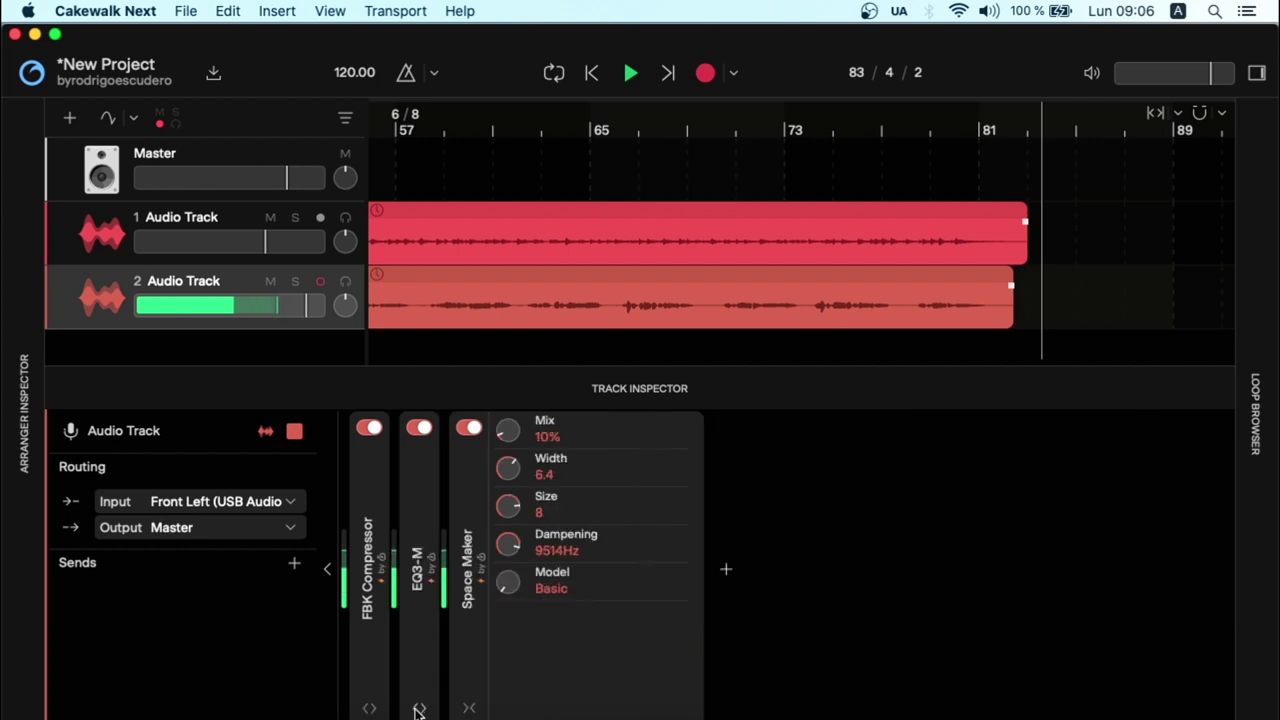
{"action": "left_click", "coordinate": [470, 708]}
Step: Select the first audio track and collapse its Chorus Ensemble, FBK Compressor and Space Maker controls
{"action": "left_click", "coordinate": [220, 218]}
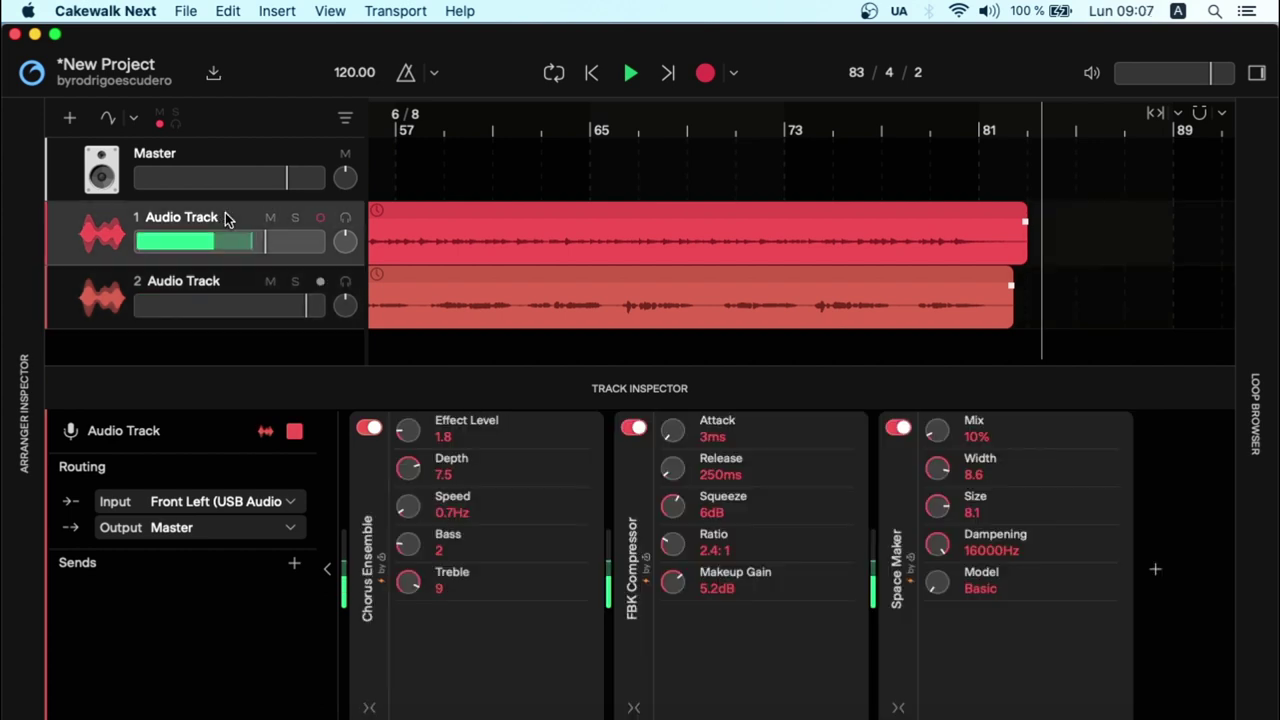
{"action": "left_click", "coordinate": [370, 708]}
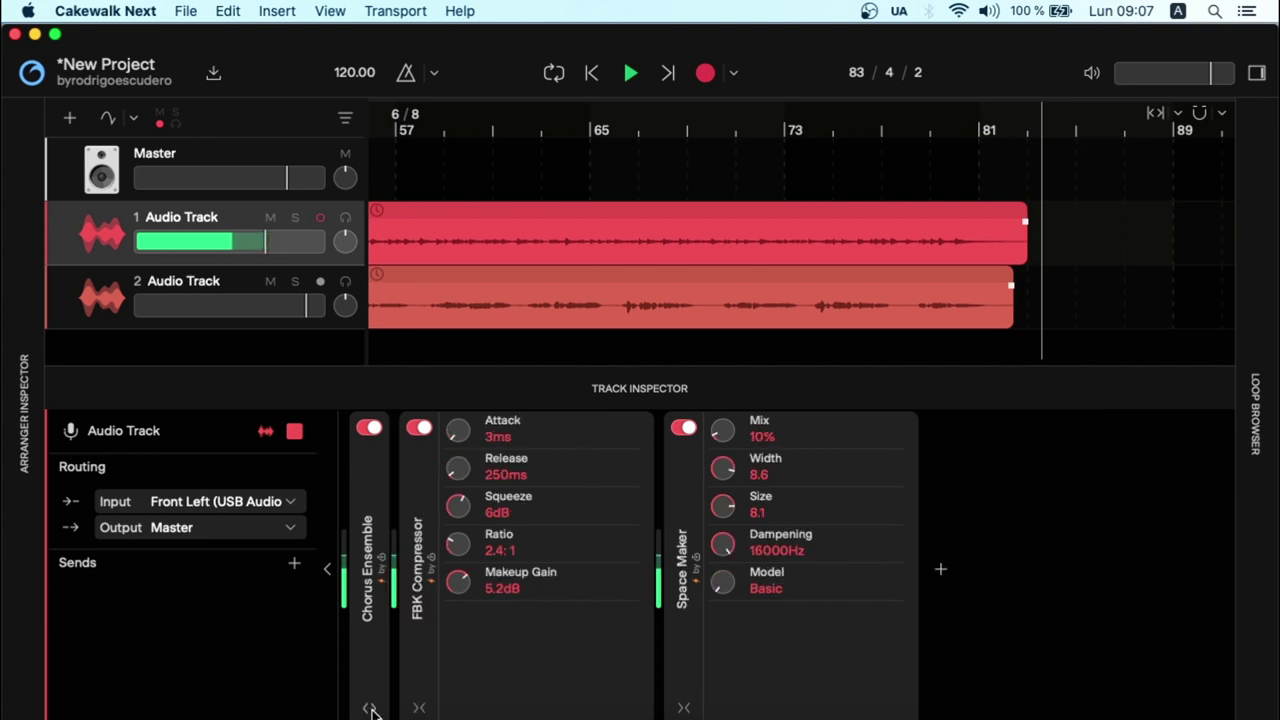
{"action": "left_click", "coordinate": [419, 708]}
{"action": "left_click", "coordinate": [470, 708]}
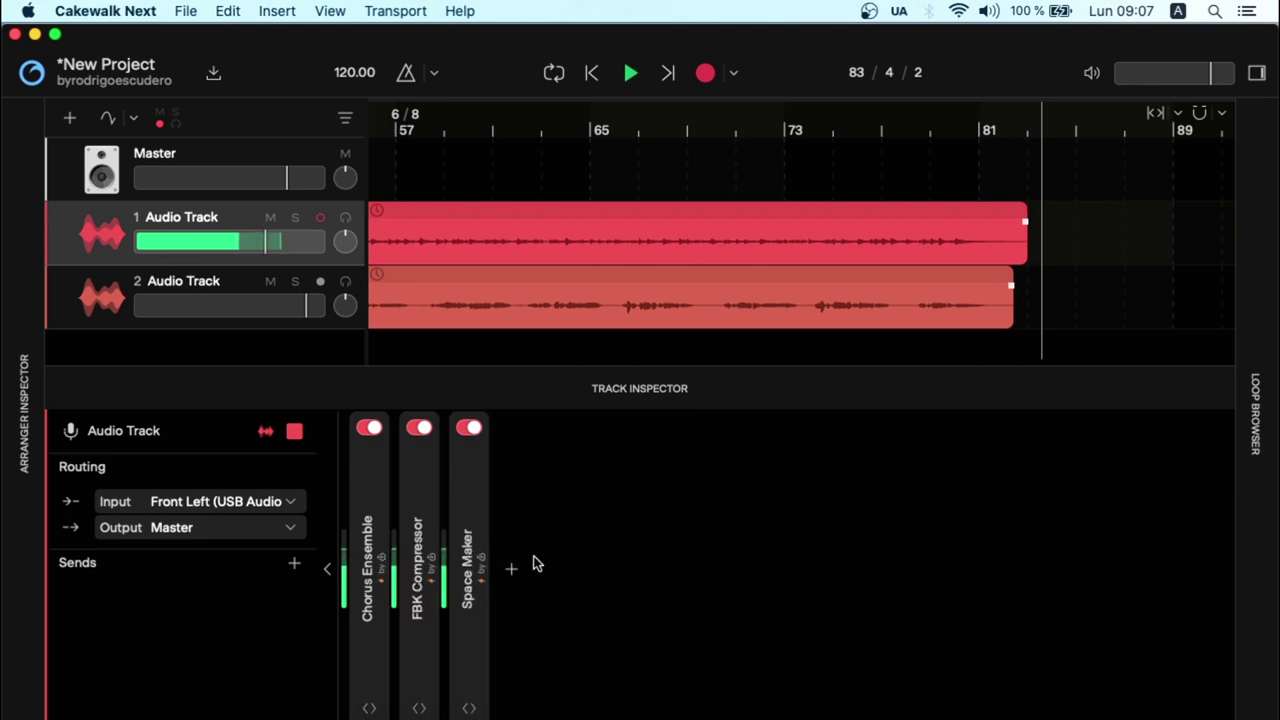
Step: Search the BandLab effects for "eq", add EQ3-M to the first audio track and set its Mid Sweep to 939Hz
{"action": "left_click", "coordinate": [510, 568]}
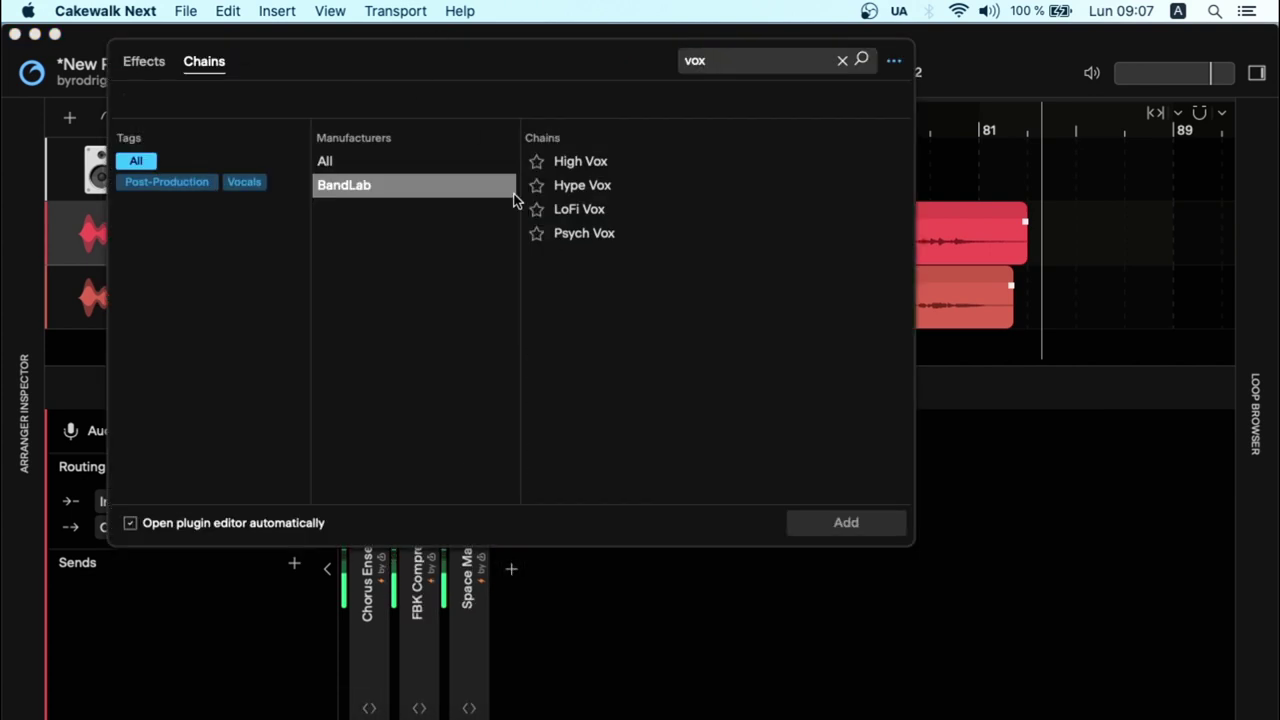
{"action": "left_click", "coordinate": [842, 61]}
{"action": "scroll", "coordinate": [660, 316], "scroll_direction": "down", "scroll_amount": 3}
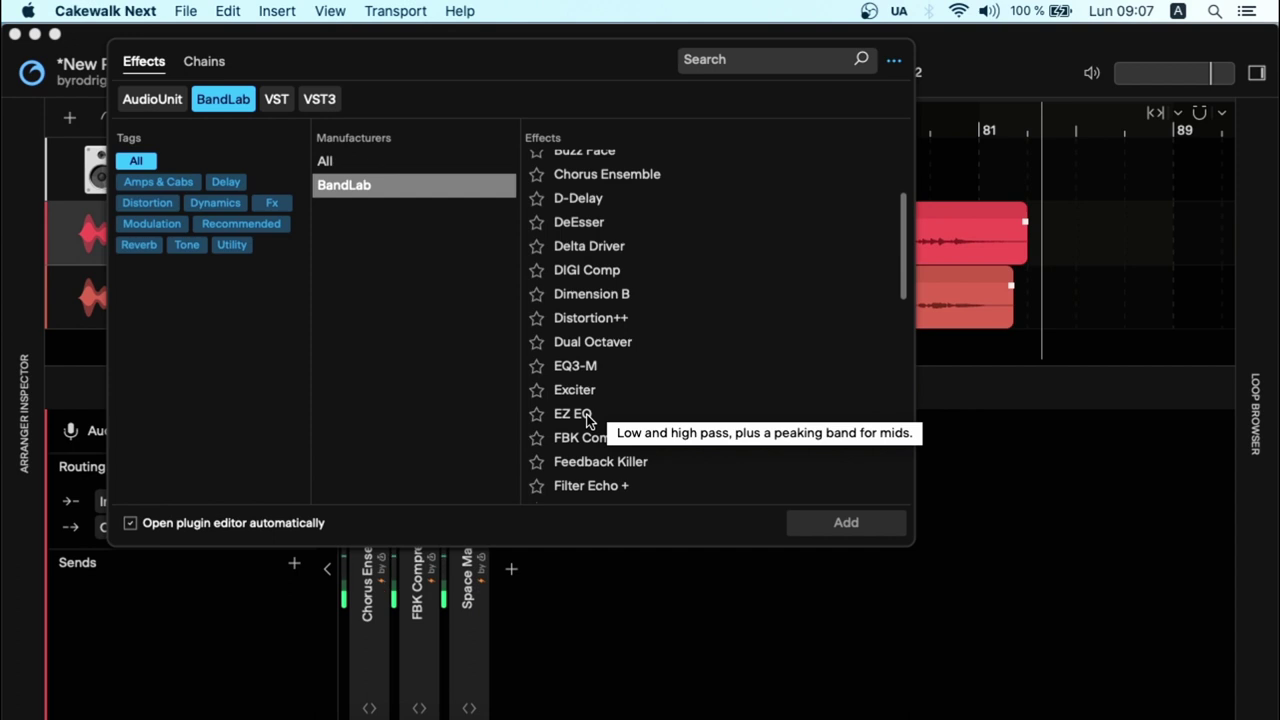
{"action": "scroll", "coordinate": [640, 330], "scroll_direction": "up", "scroll_amount": 3}
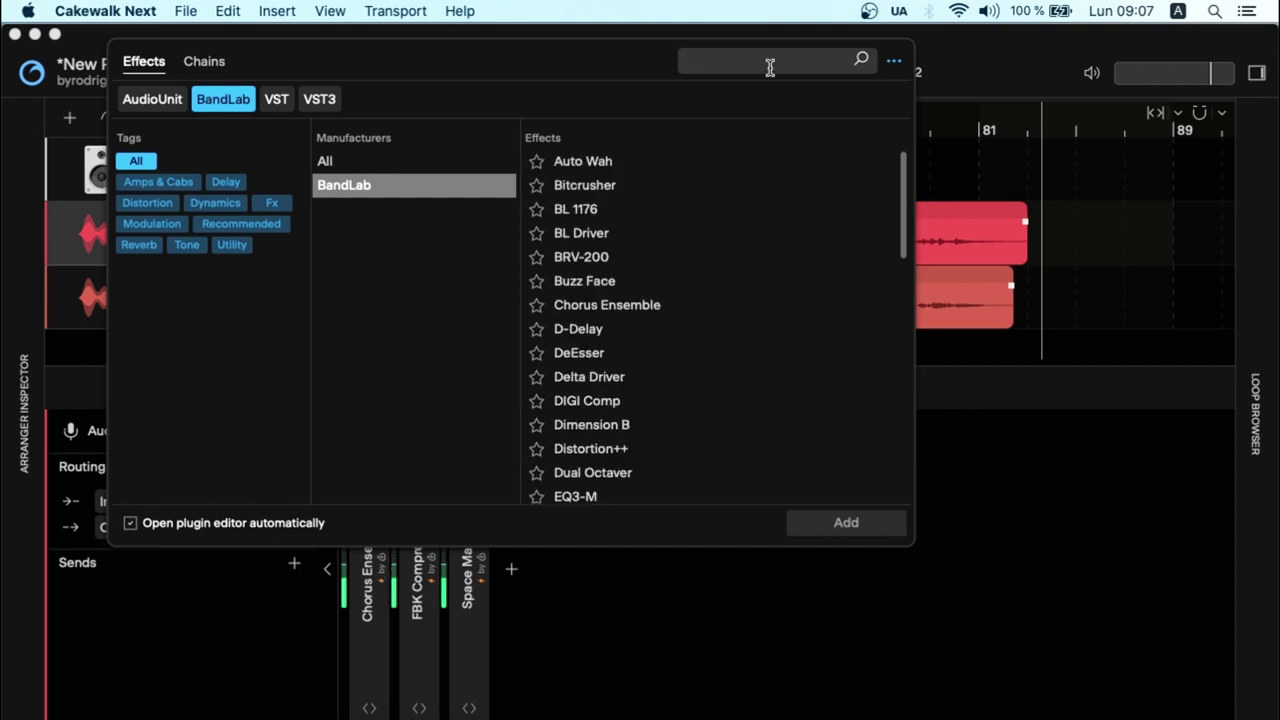
{"action": "left_click", "coordinate": [770, 67]}
{"action": "type", "text": "eq"}
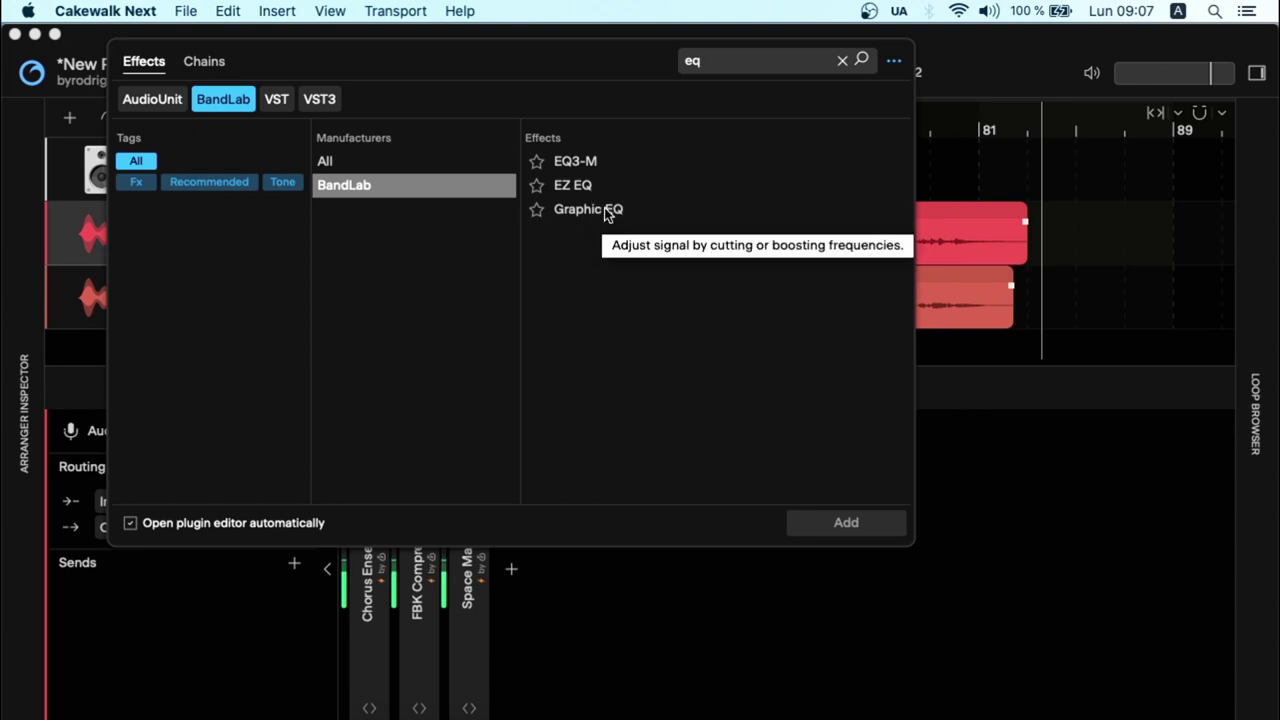
{"action": "double_click", "coordinate": [578, 162]}
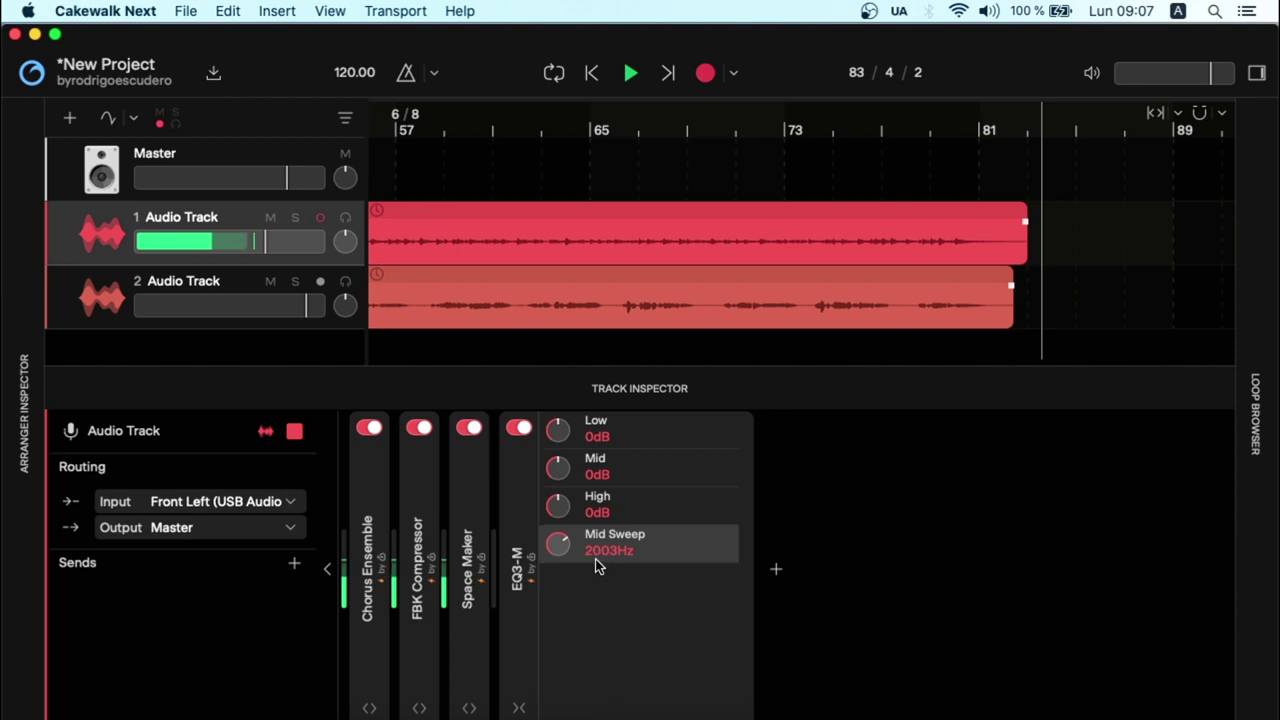
{"action": "mouse_move", "coordinate": [558, 543]}
{"action": "left_mouse_down"}
{"action": "mouse_move", "coordinate": [558, 510]}
{"action": "mouse_move", "coordinate": [562, 552]}
{"action": "left_mouse_up"}
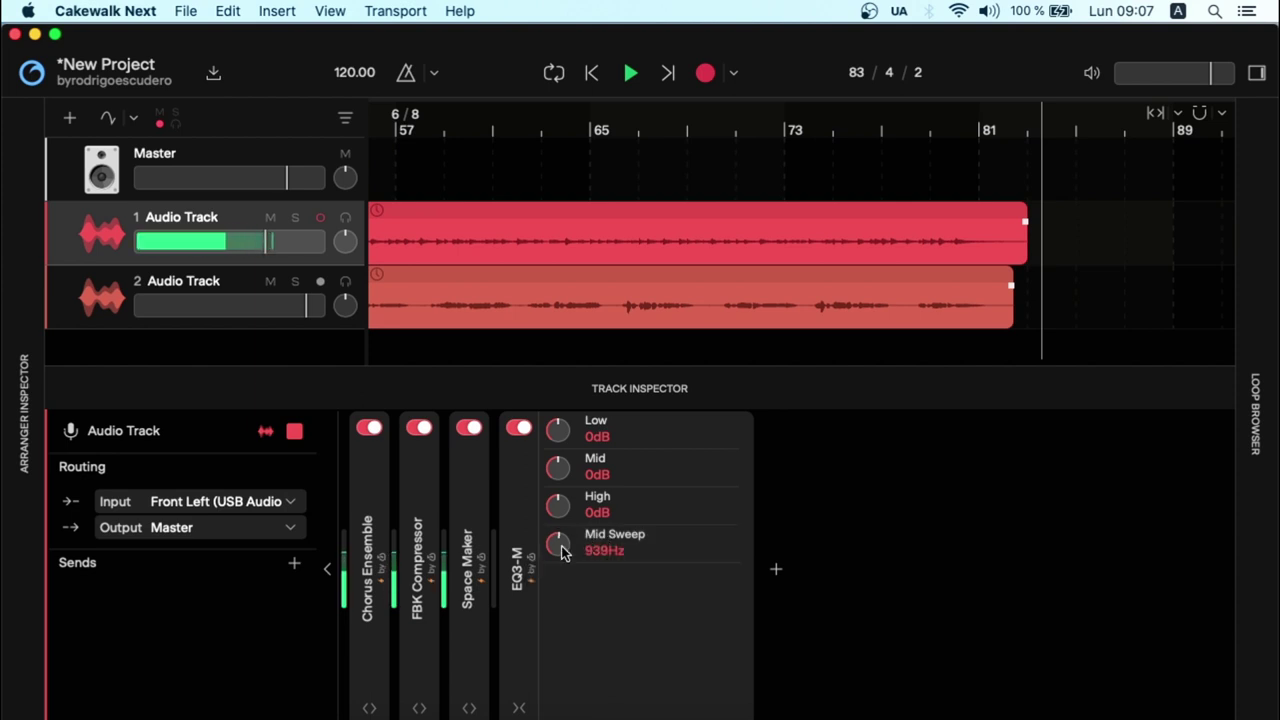
Step: Try EZ EQ in place of EQ3-M on the first audio track, and settle on Graphic EQ instead
{"action": "left_click", "coordinate": [511, 514]}
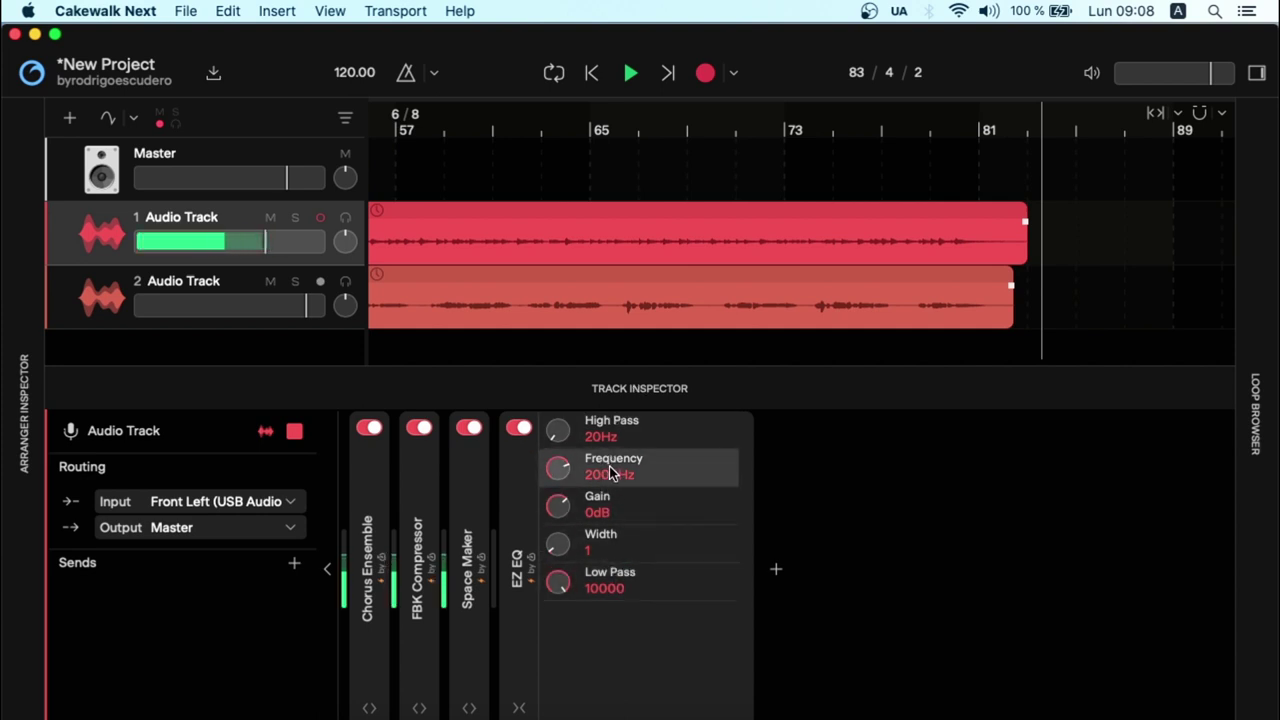
{"action": "left_click", "coordinate": [533, 505]}
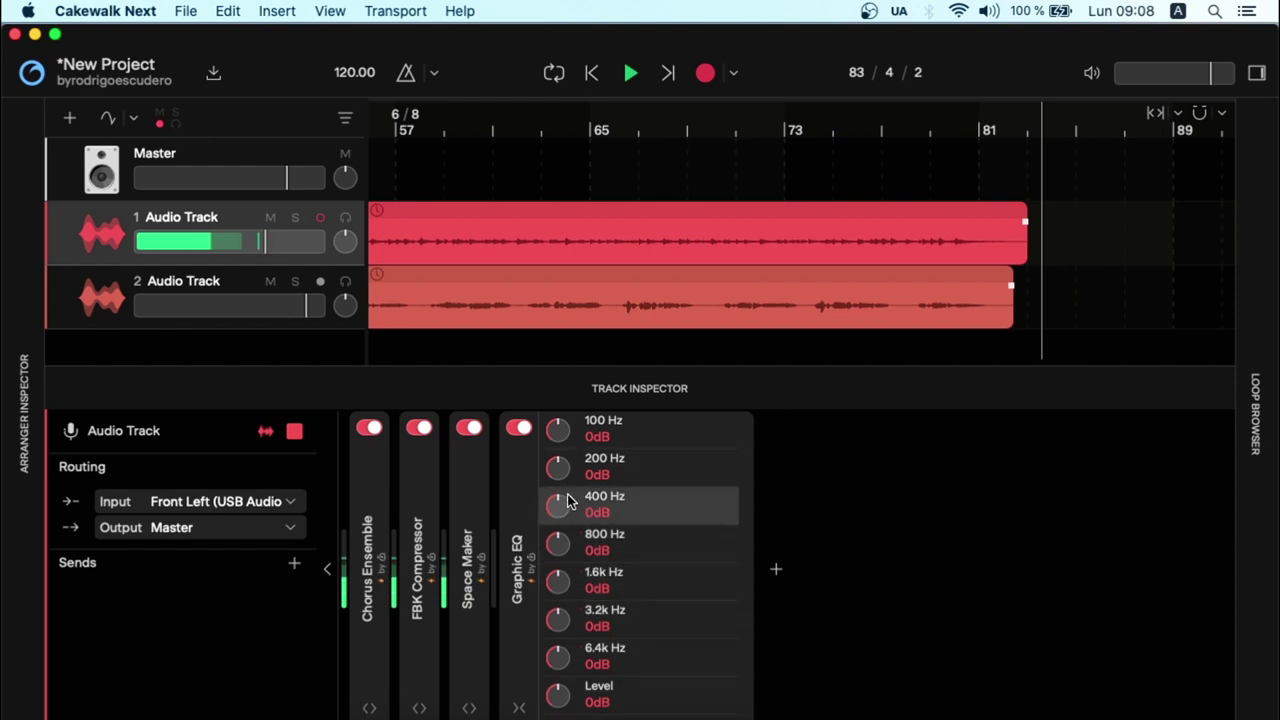
Step: During playback, set the first track's Graphic EQ to -7.9dB at 1.6k Hz and -5.9dB at 800 Hz
{"action": "left_click", "coordinate": [516, 514]}
{"action": "key", "text": "space"}
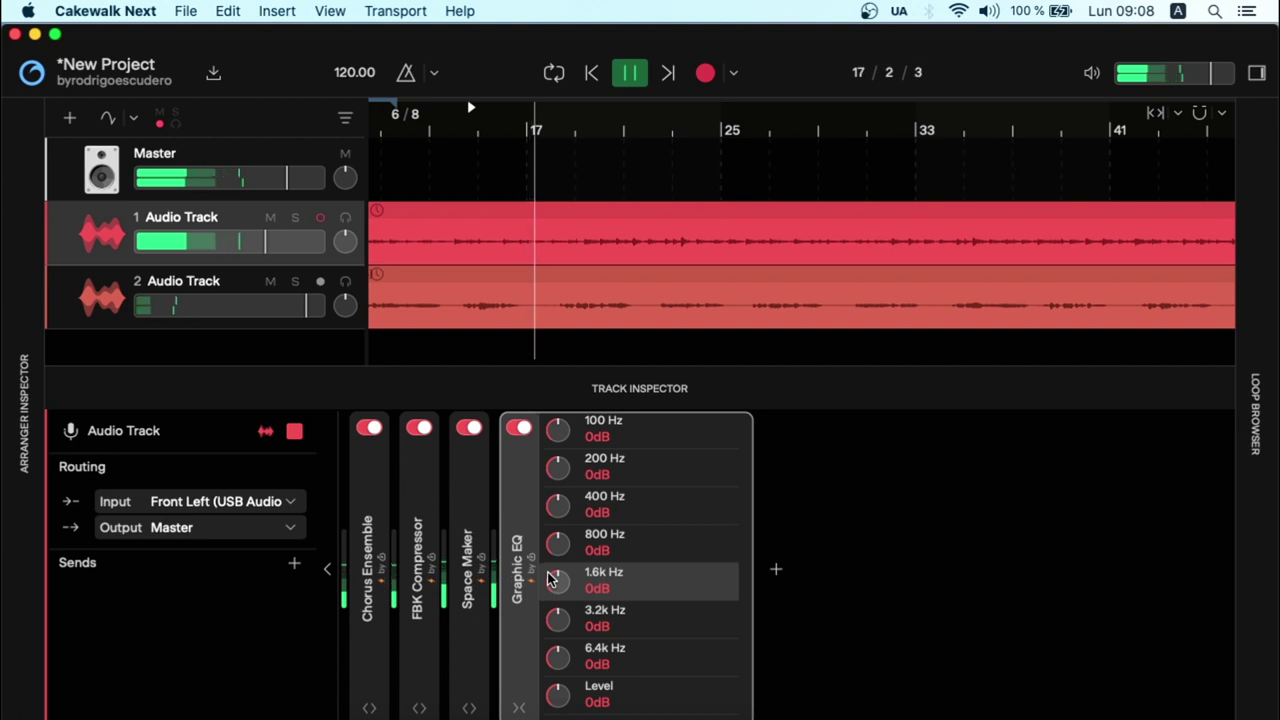
{"action": "left_click_drag", "start_coordinate": [551, 579], "coordinate": [551, 640]}
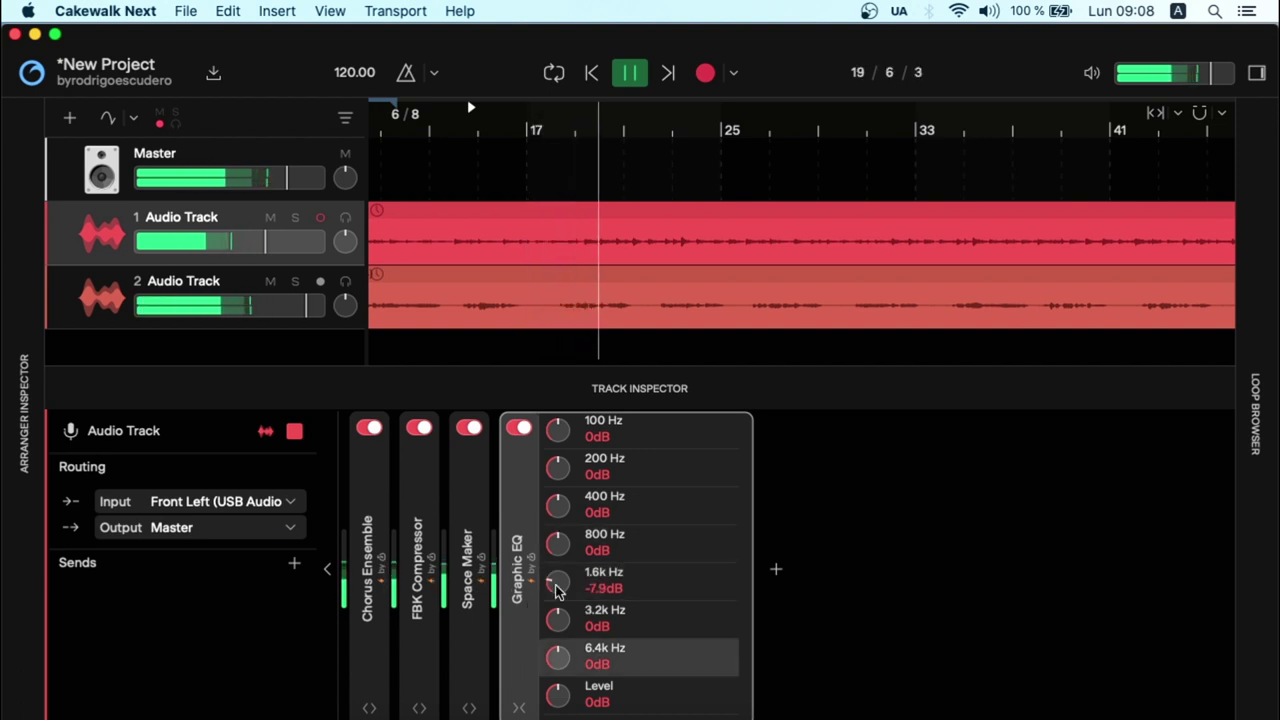
{"action": "mouse_move", "coordinate": [557, 543]}
{"action": "left_mouse_down"}
{"action": "mouse_move", "coordinate": [557, 618]}
{"action": "mouse_move", "coordinate": [560, 550]}
{"action": "left_mouse_up"}
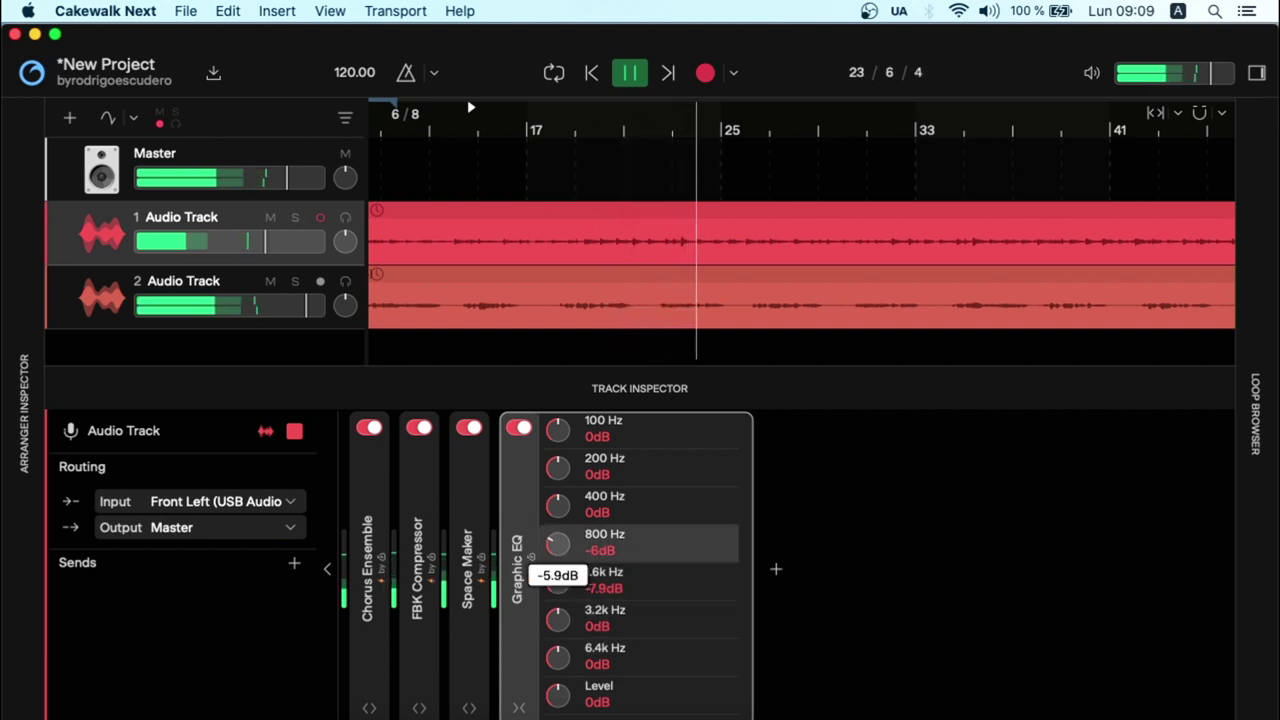
{"action": "key", "text": "space"}
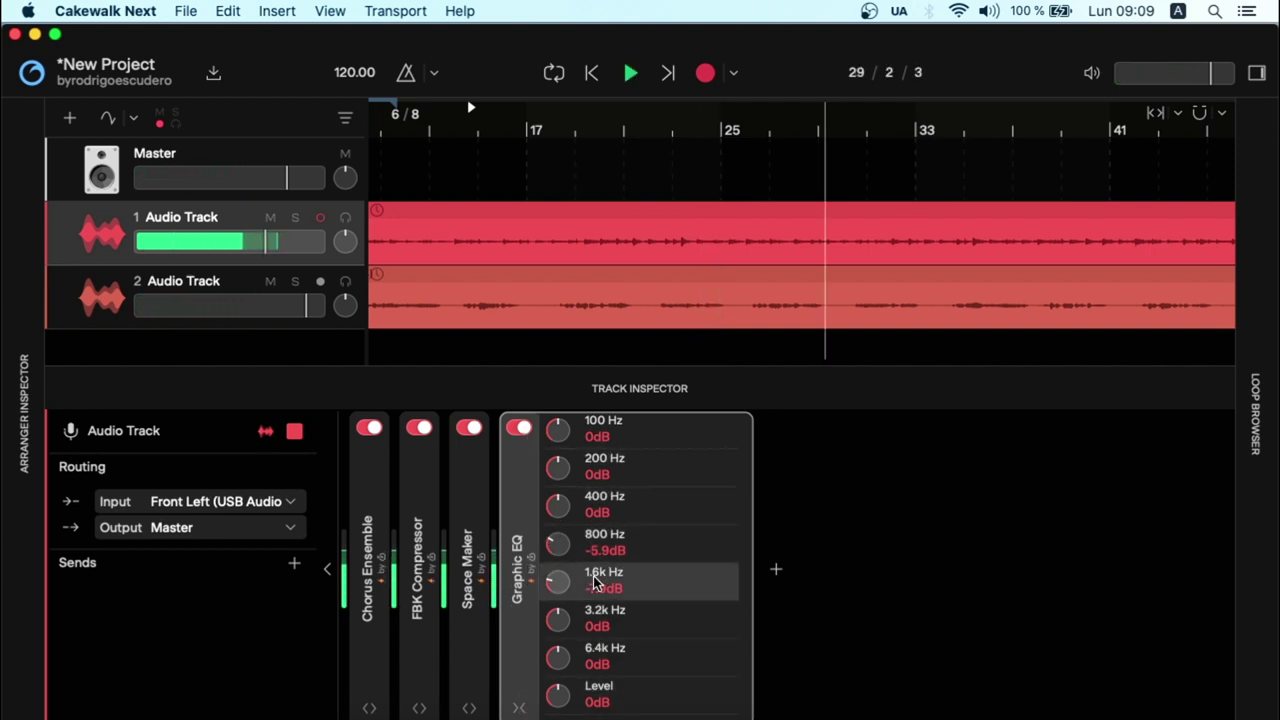
Step: Compare the playback with the first track's Graphic EQ bypassed and re-enabled
{"action": "key", "text": "space"}
{"action": "left_click", "coordinate": [518, 434]}
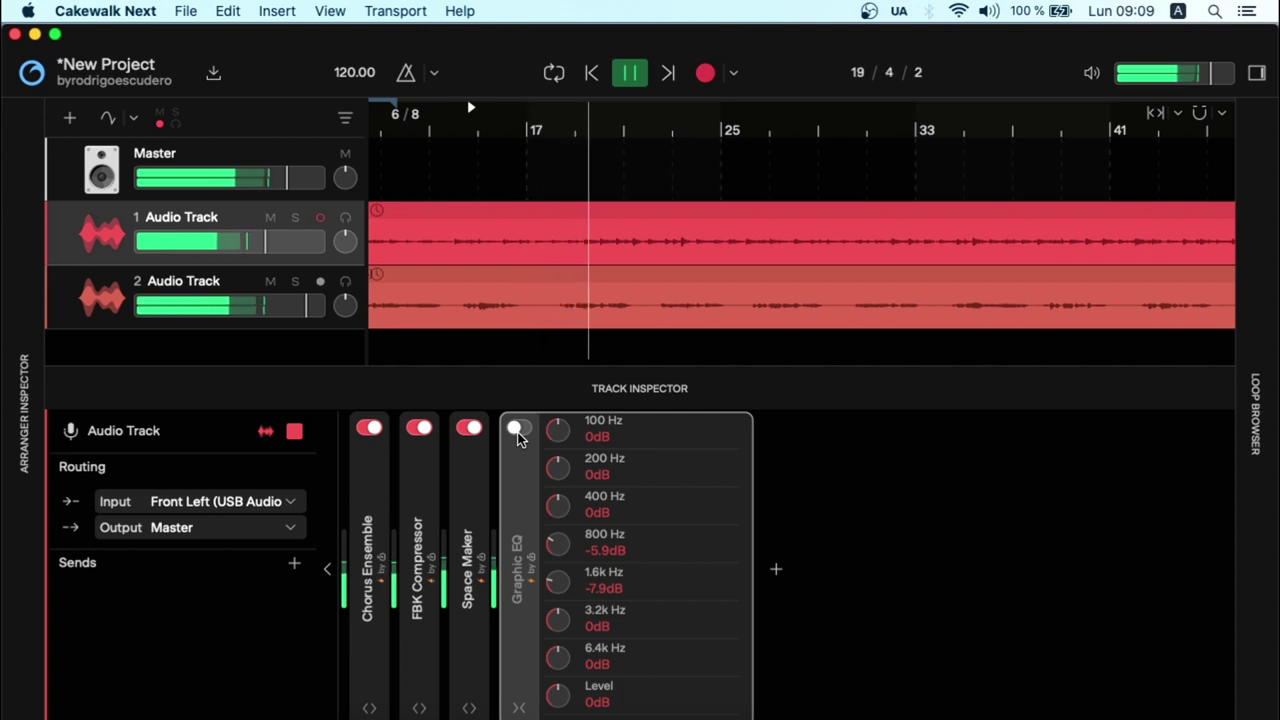
{"action": "left_click", "coordinate": [516, 428]}
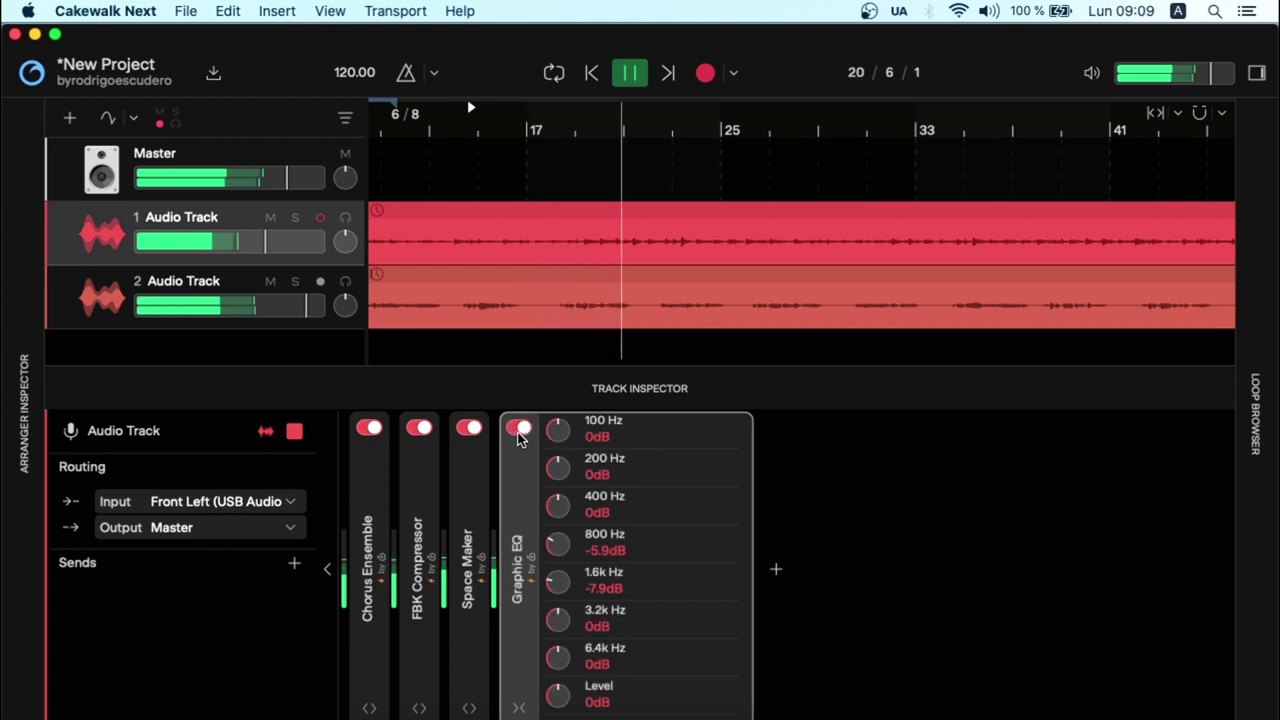
{"action": "key", "text": "space"}
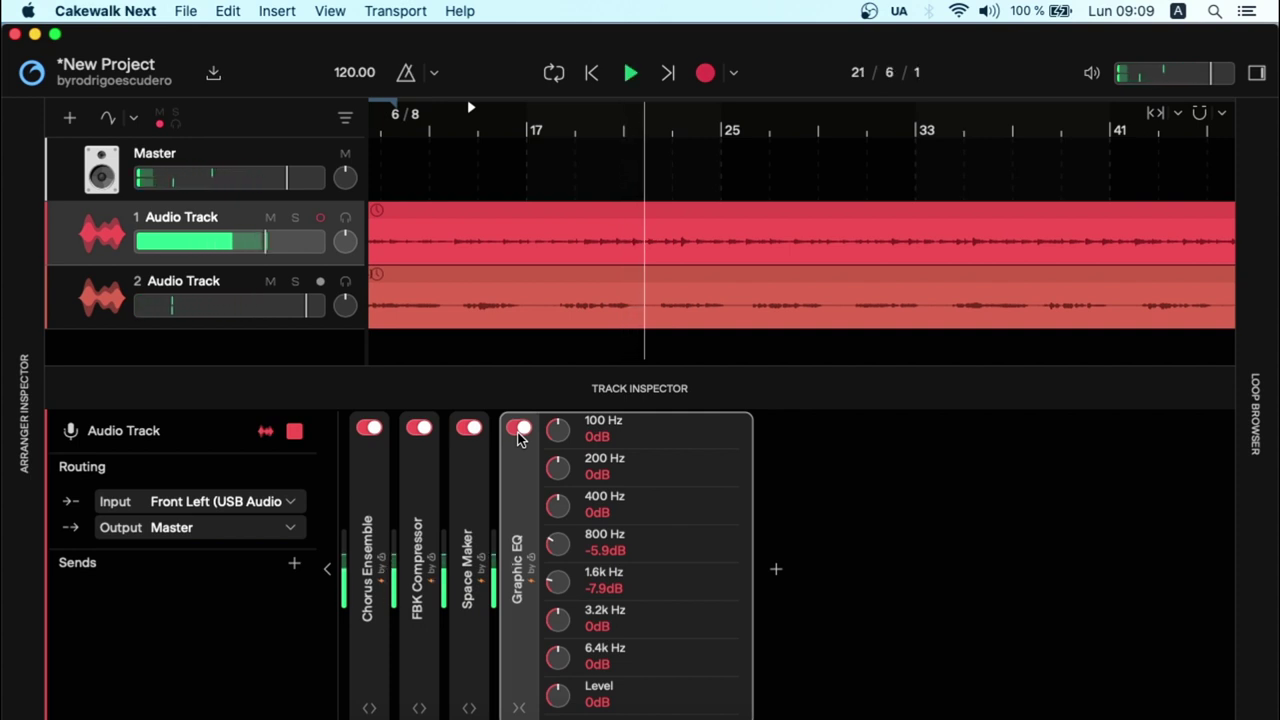
Step: During playback, raise the first audio track's volume slightly and set its Graphic EQ's 6.4k Hz band to -3.2dB
{"action": "key", "text": "space"}
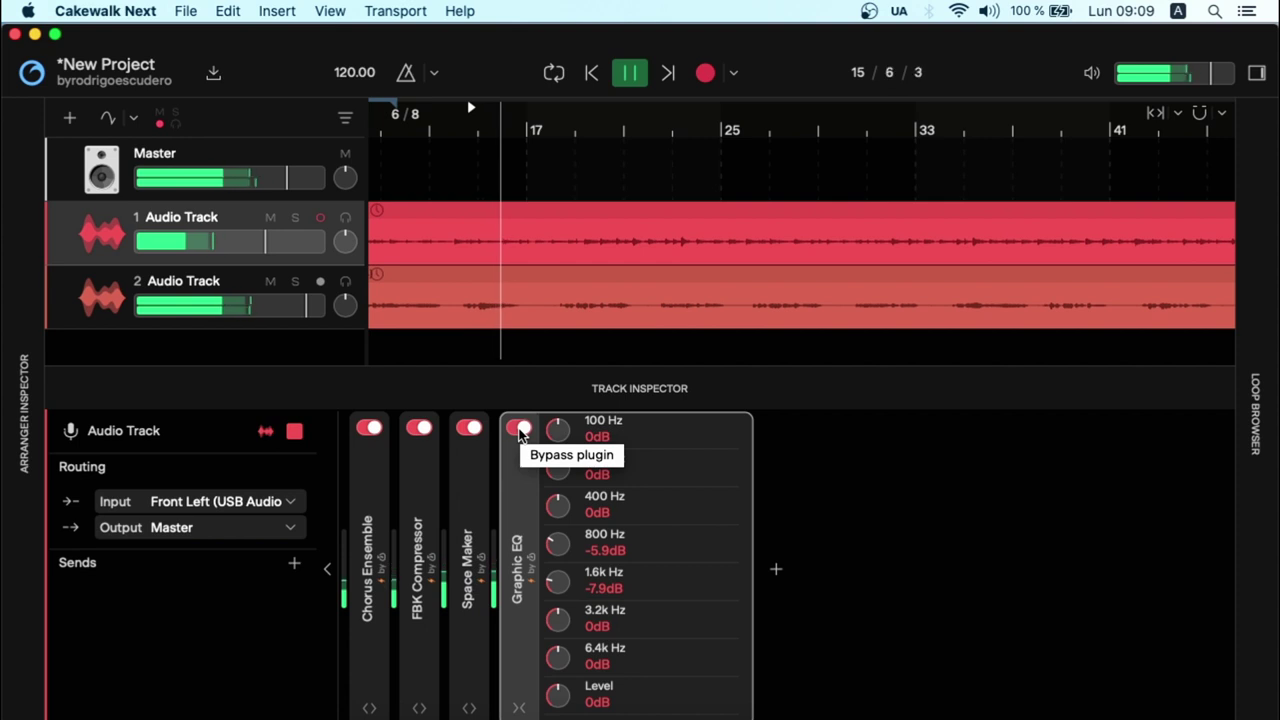
{"action": "left_click_drag", "start_coordinate": [265, 241], "coordinate": [272, 241]}
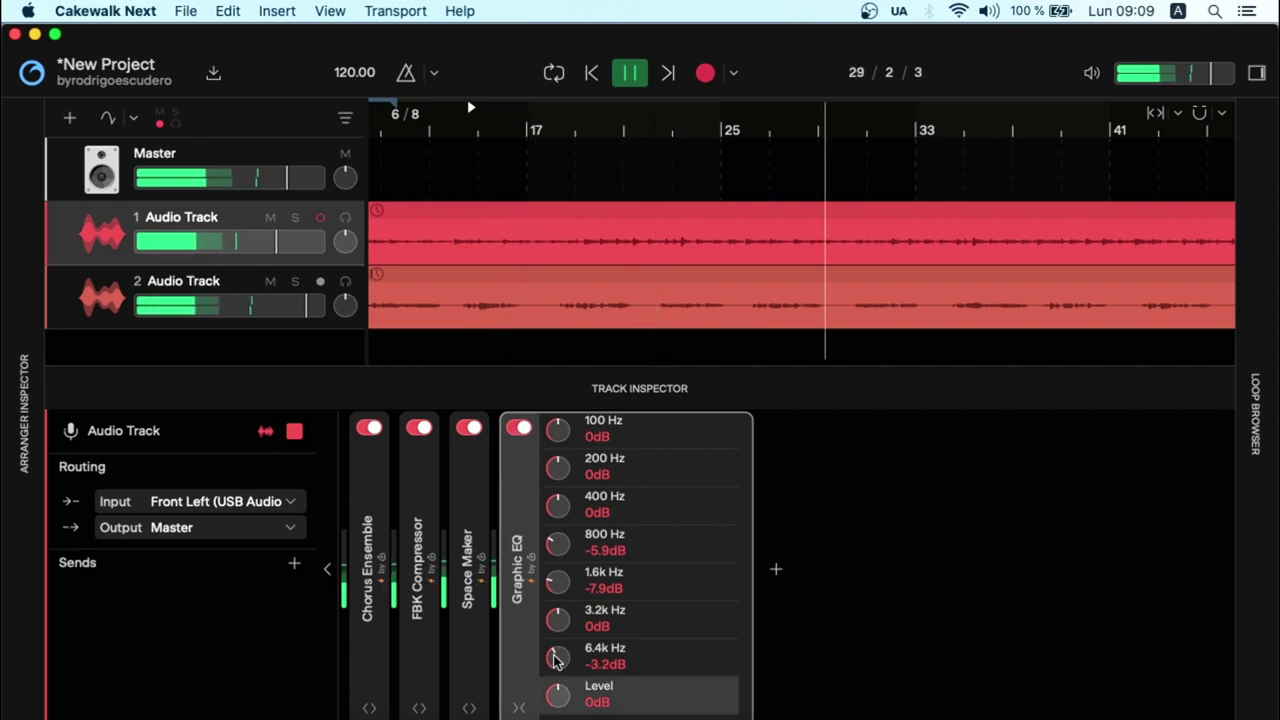
{"action": "left_click_drag", "start_coordinate": [557, 652], "coordinate": [557, 660]}
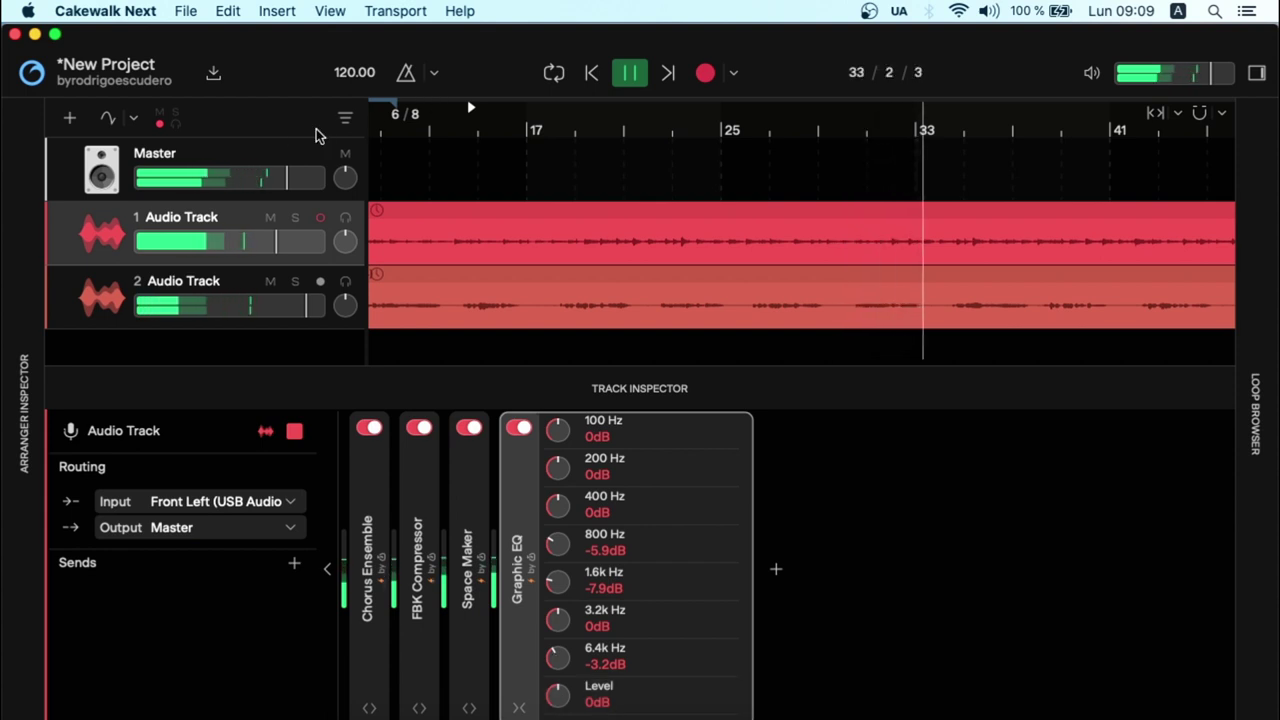
Step: Stop playback and remove the Master track's entire existing effect chain, from Noise Gate to EQ3-M
{"action": "left_click", "coordinate": [277, 157]}
{"action": "key", "text": "space"}
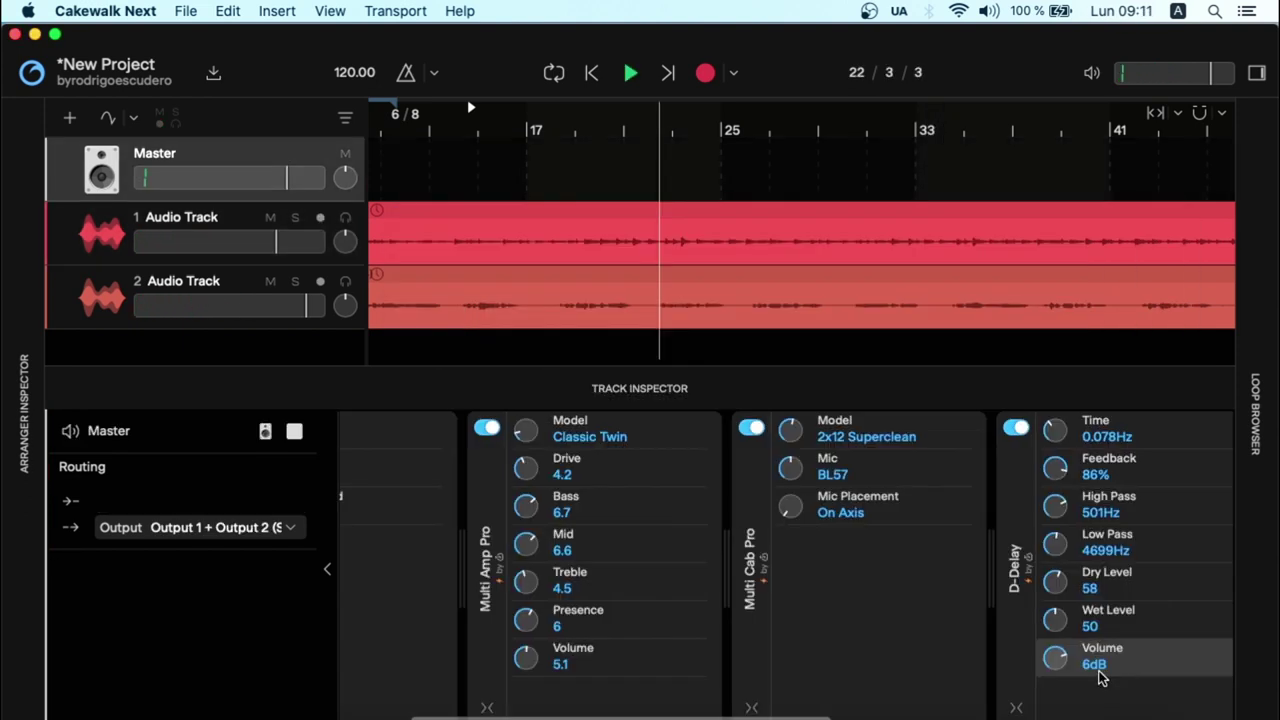
{"action": "scroll", "coordinate": [1100, 678], "scroll_direction": "left", "scroll_amount": 2}
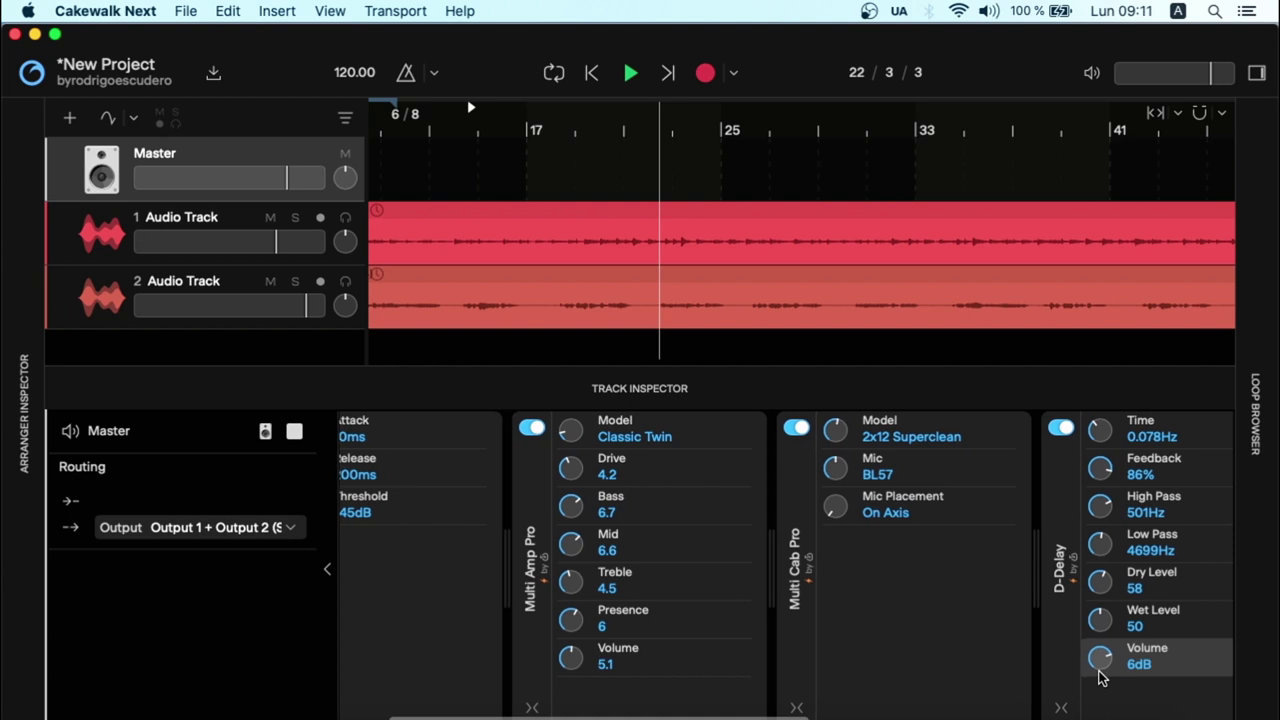
{"action": "scroll", "coordinate": [1100, 678], "scroll_direction": "left", "scroll_amount": 2}
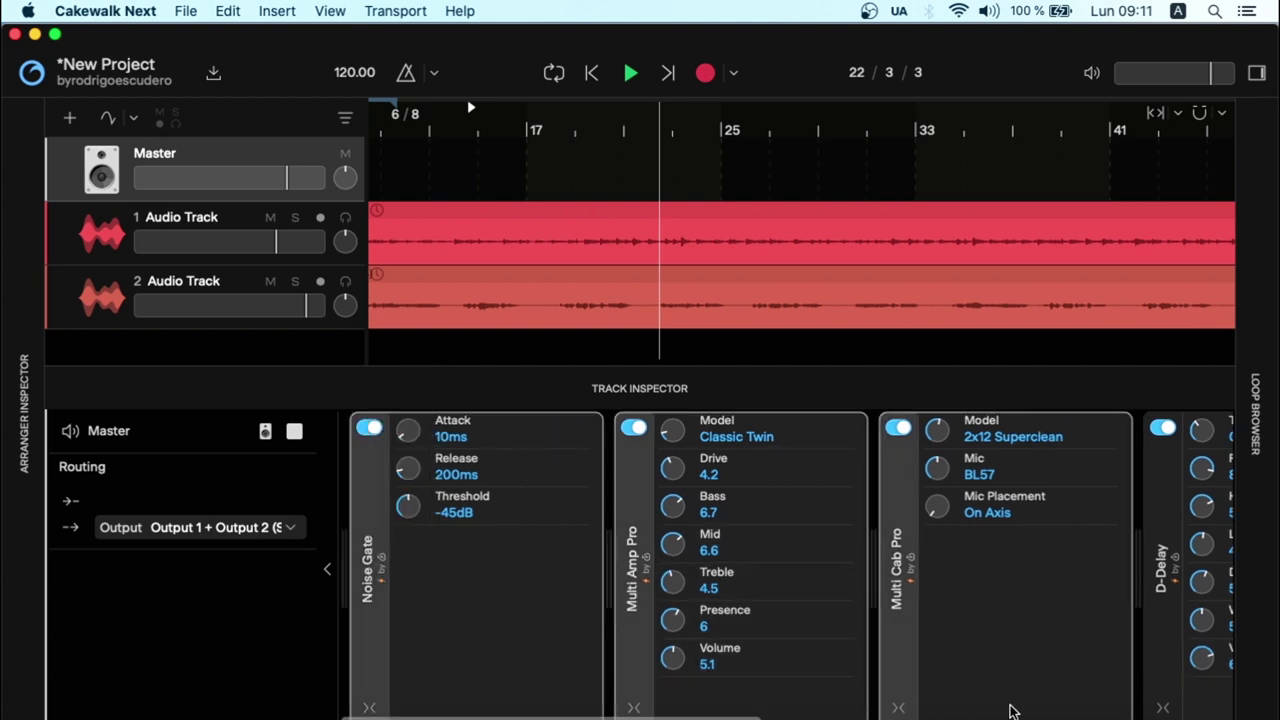
{"action": "scroll", "coordinate": [1010, 710], "scroll_direction": "right", "scroll_amount": 8}
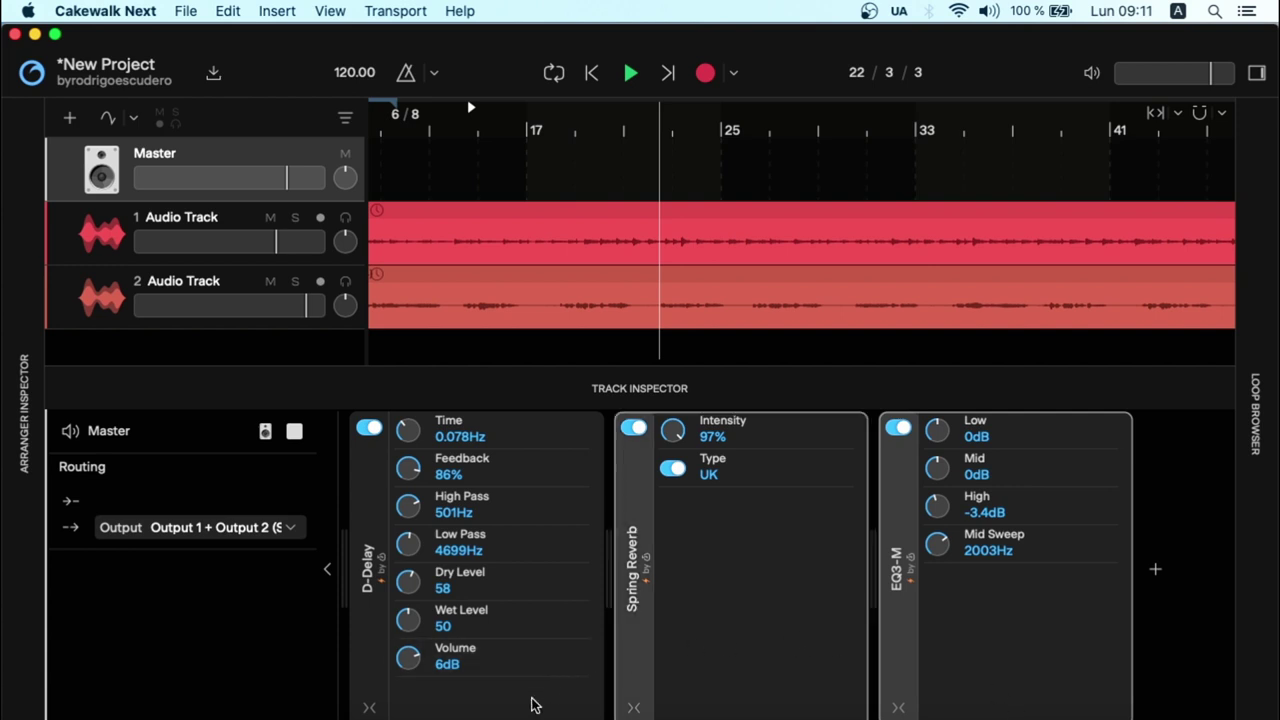
Step: Search the BandLab effects for "eq" and add Graphic EQ to the empty Master effect chain
{"action": "left_click", "coordinate": [360, 570]}
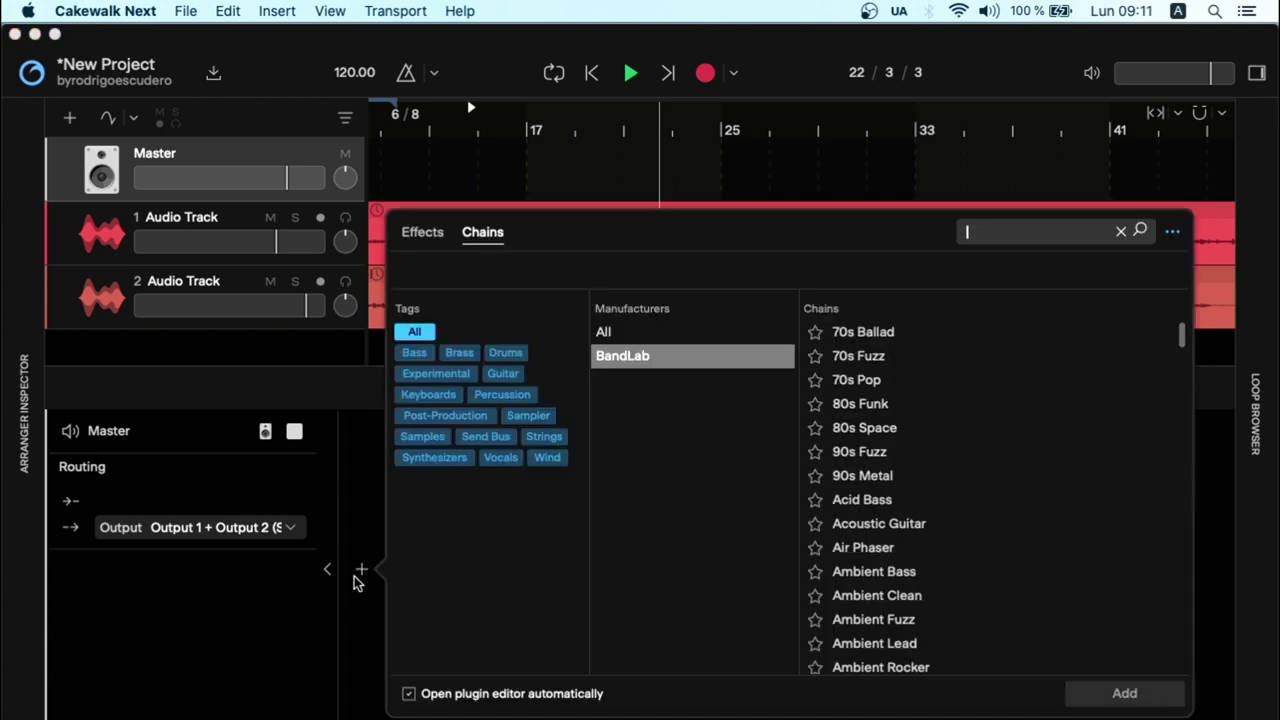
{"action": "left_click", "coordinate": [431, 238]}
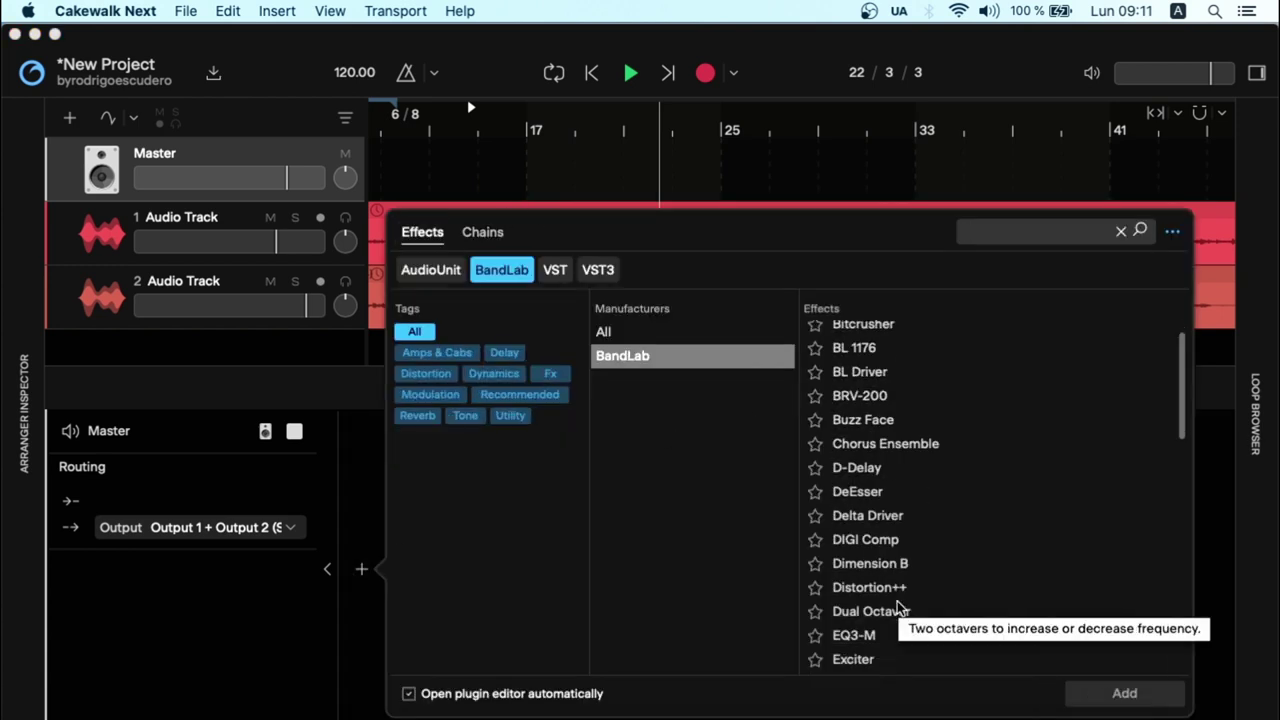
{"action": "scroll", "coordinate": [897, 607], "scroll_direction": "down", "scroll_amount": 3}
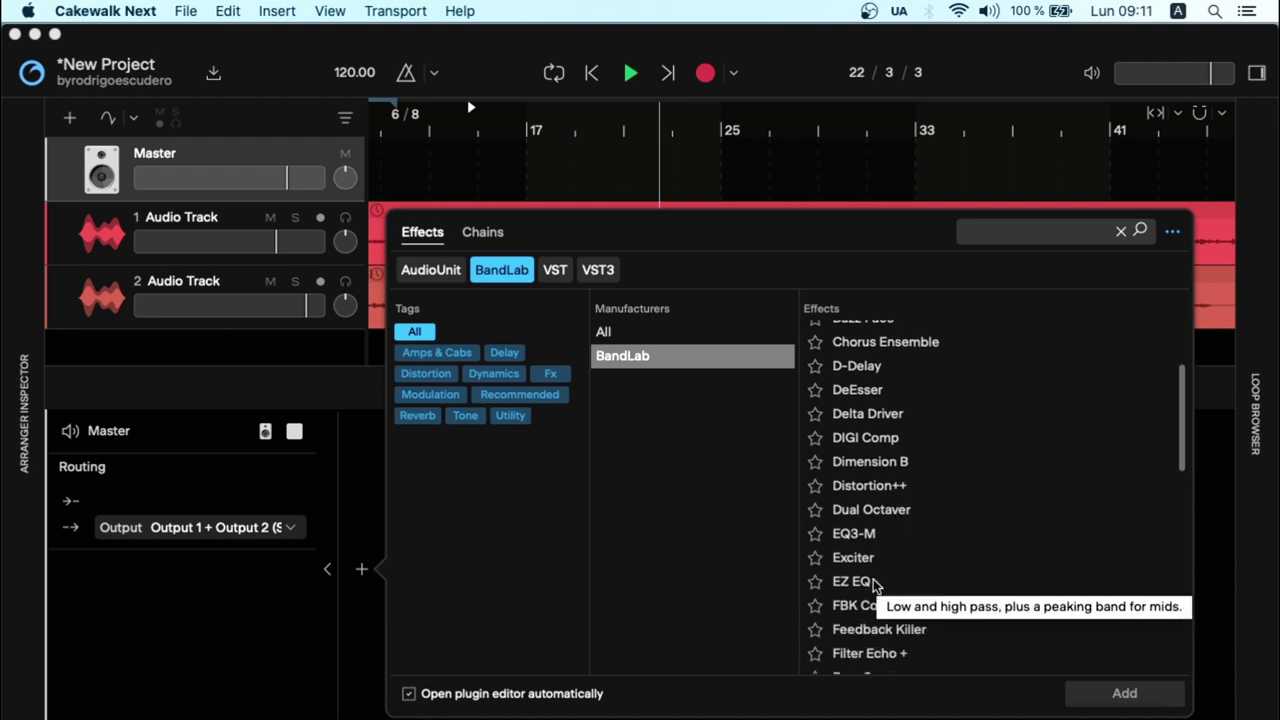
{"action": "type", "text": "eq"}
{"action": "double_click", "coordinate": [872, 382]}
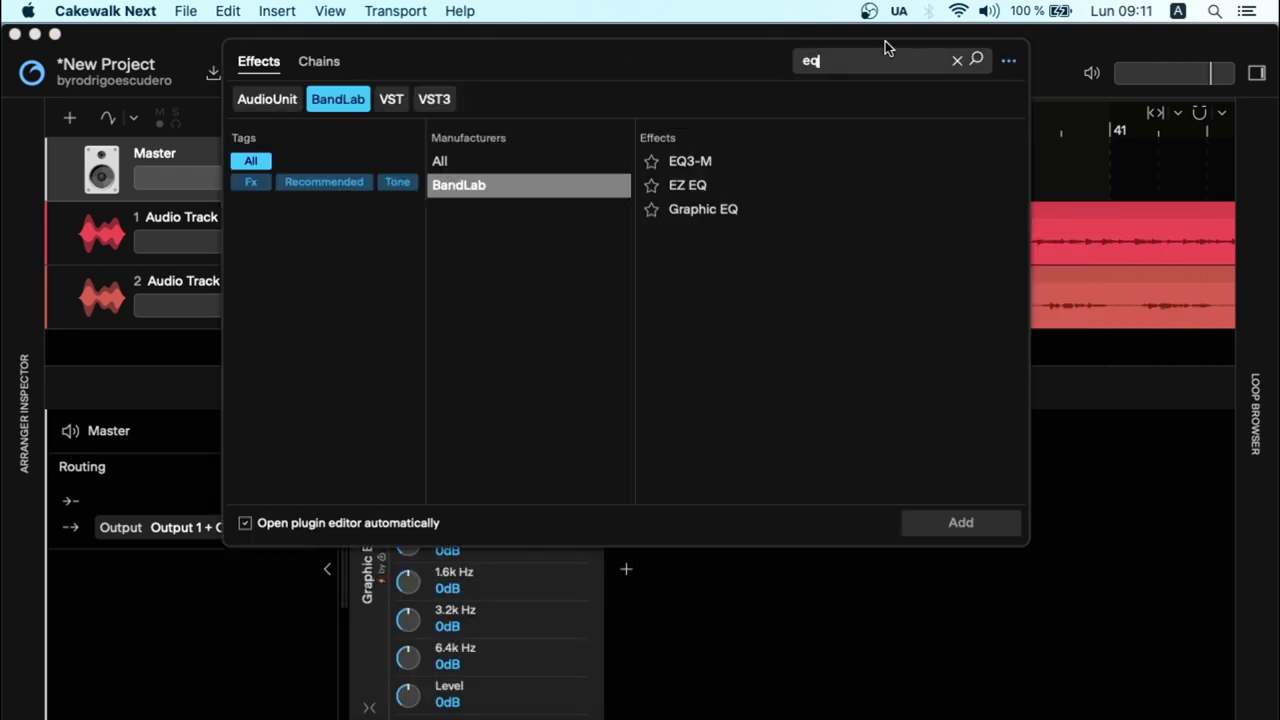
Step: Add DIGI Comp and Vintage Limiter after Graphic EQ in the Master effect chain
{"action": "key", "text": "BackSpace"}
{"action": "key", "text": "BackSpace"}
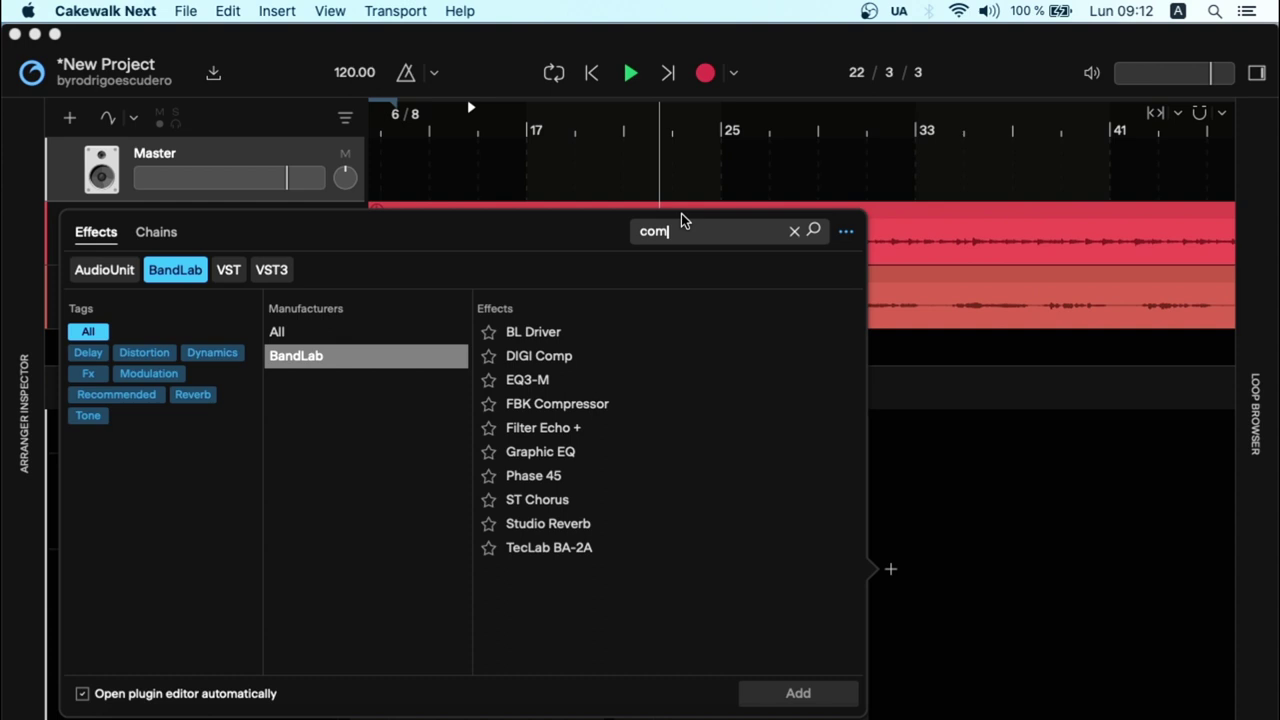
{"action": "key", "text": "BackSpace"}
{"action": "key", "text": "BackSpace"}
{"action": "key", "text": "BackSpace"}
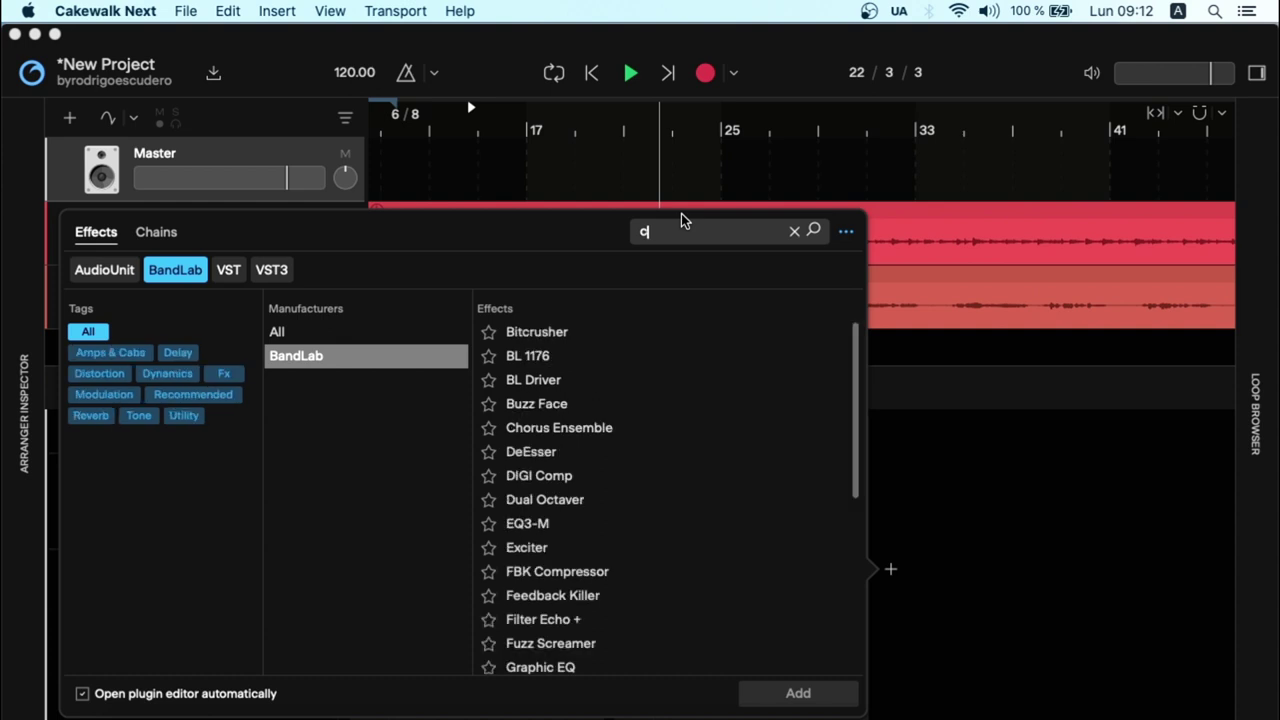
{"action": "key", "text": "Escape"}
Step: During playback, set the Master's Graphic EQ to 2.1dB at 3.2k Hz and 2.8dB at 200 Hz
{"action": "key", "text": "space"}
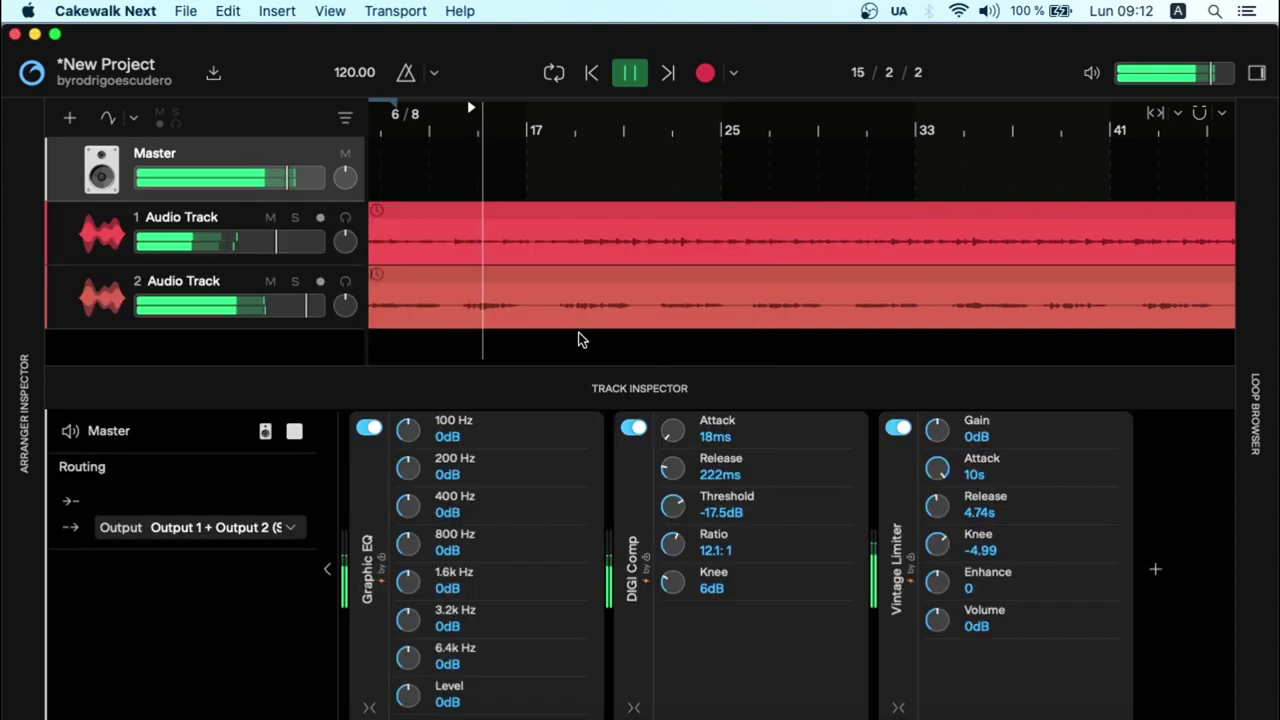
{"action": "left_click_drag", "start_coordinate": [408, 620], "coordinate": [408, 603]}
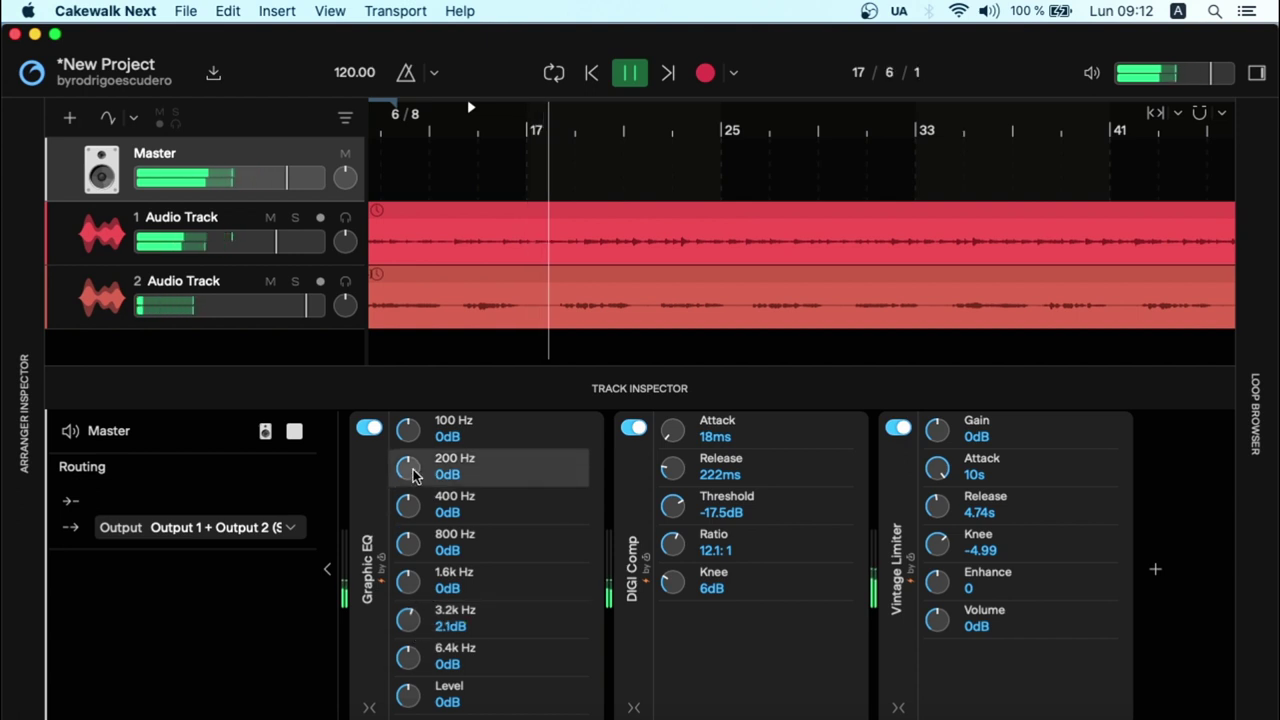
{"action": "mouse_move", "coordinate": [408, 467]}
{"action": "left_mouse_down"}
{"action": "mouse_move", "coordinate": [408, 433]}
{"action": "mouse_move", "coordinate": [408, 444]}
{"action": "left_mouse_up"}
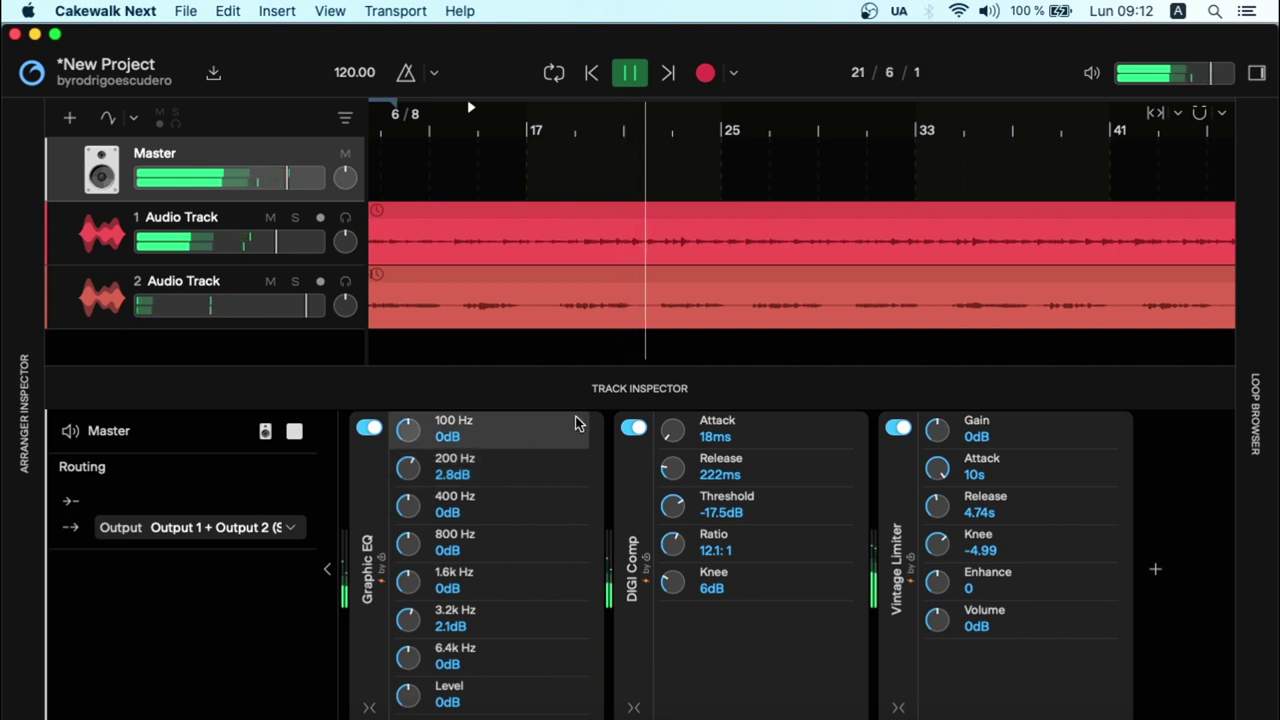
Step: Set the Master's DIGI Comp threshold to -7.8dB and ratio to 6.4:1, and duplicate the compressor twice before the Vintage Limiter
{"action": "left_click", "coordinate": [635, 428]}
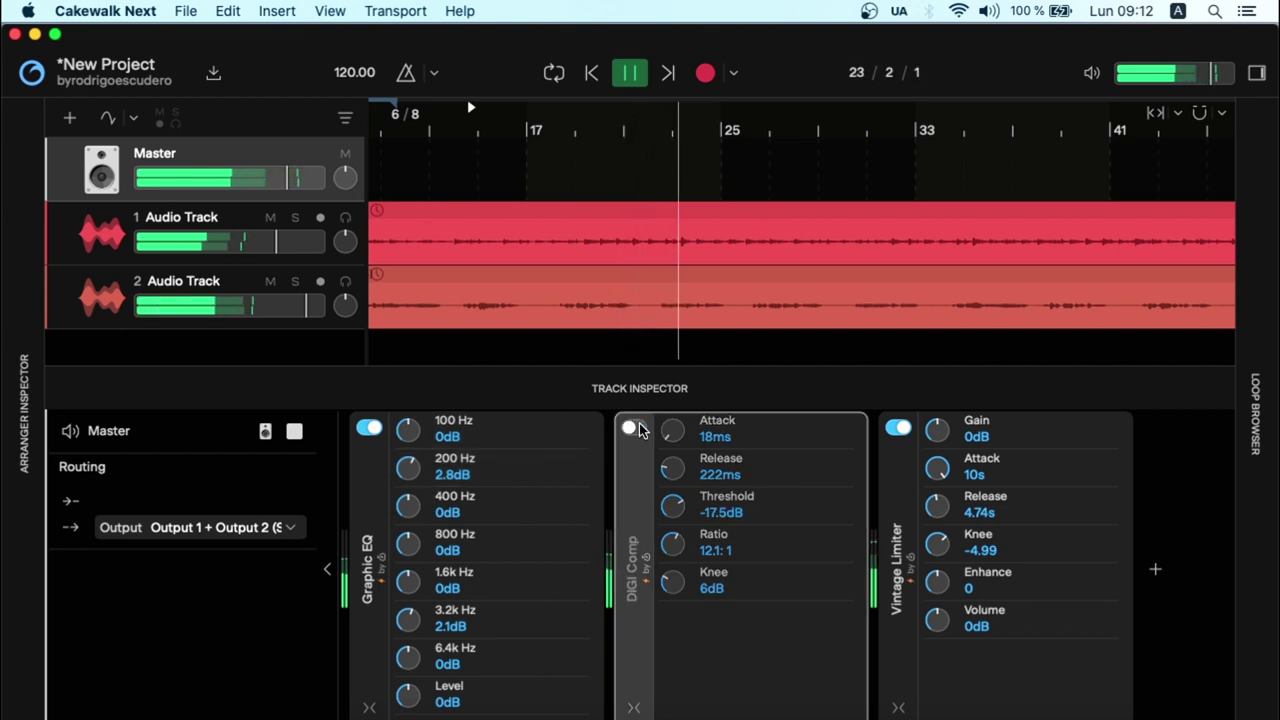
{"action": "left_click", "coordinate": [635, 428]}
{"action": "mouse_move", "coordinate": [673, 506]}
{"action": "left_mouse_down"}
{"action": "mouse_move", "coordinate": [673, 476]}
{"action": "mouse_move", "coordinate": [680, 514]}
{"action": "left_mouse_up"}
{"action": "mouse_move", "coordinate": [680, 514]}
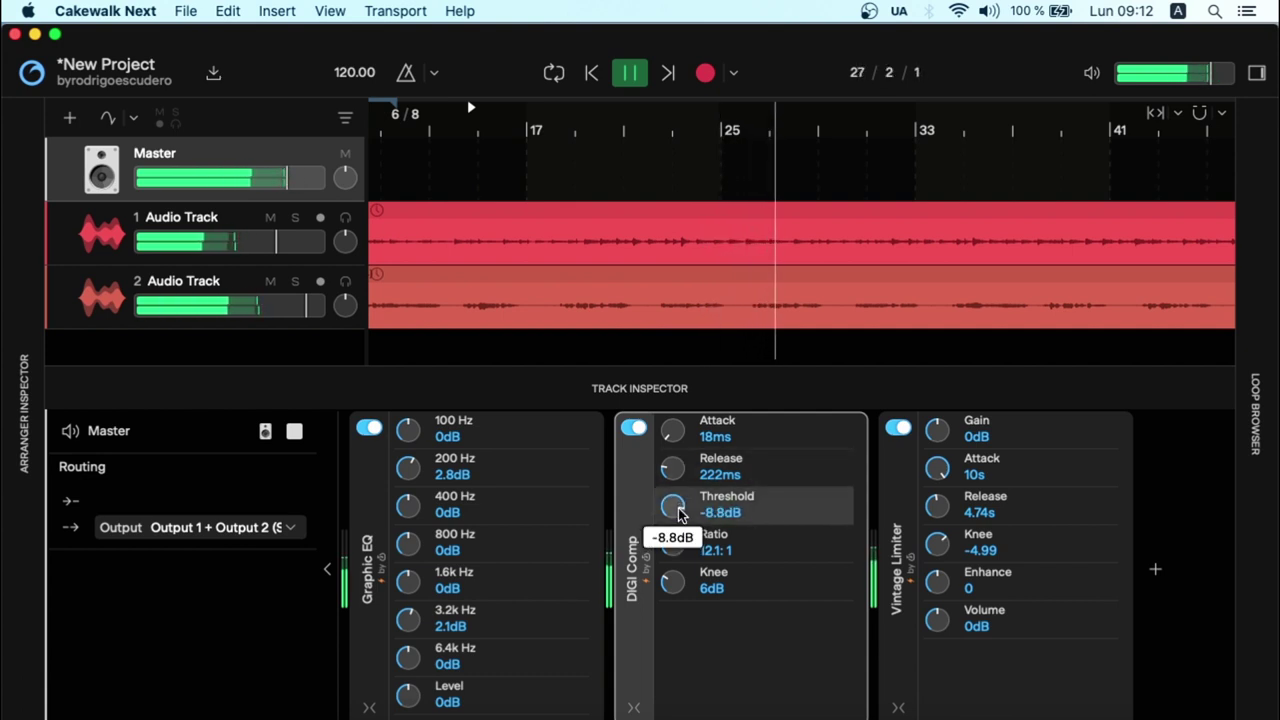
{"action": "mouse_move", "coordinate": [673, 506]}
{"action": "left_mouse_down"}
{"action": "mouse_move", "coordinate": [673, 540]}
{"action": "mouse_move", "coordinate": [673, 526]}
{"action": "left_mouse_up"}
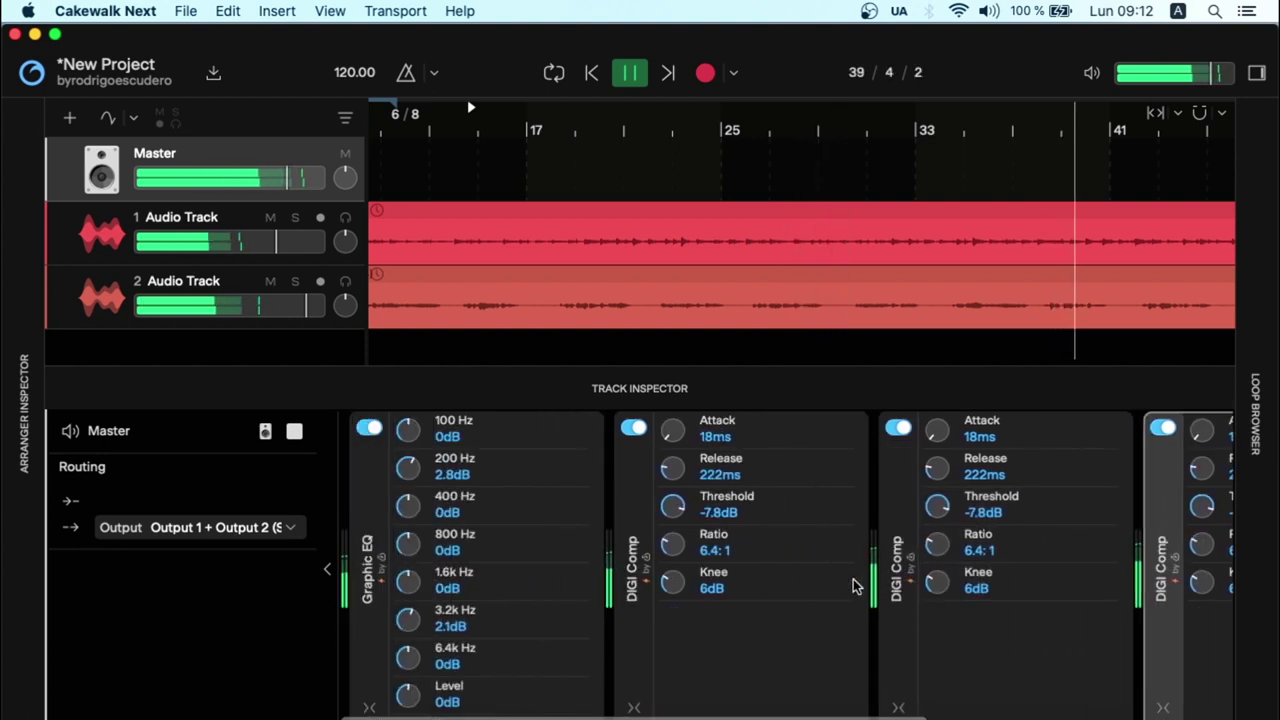
{"action": "key", "text": "space"}
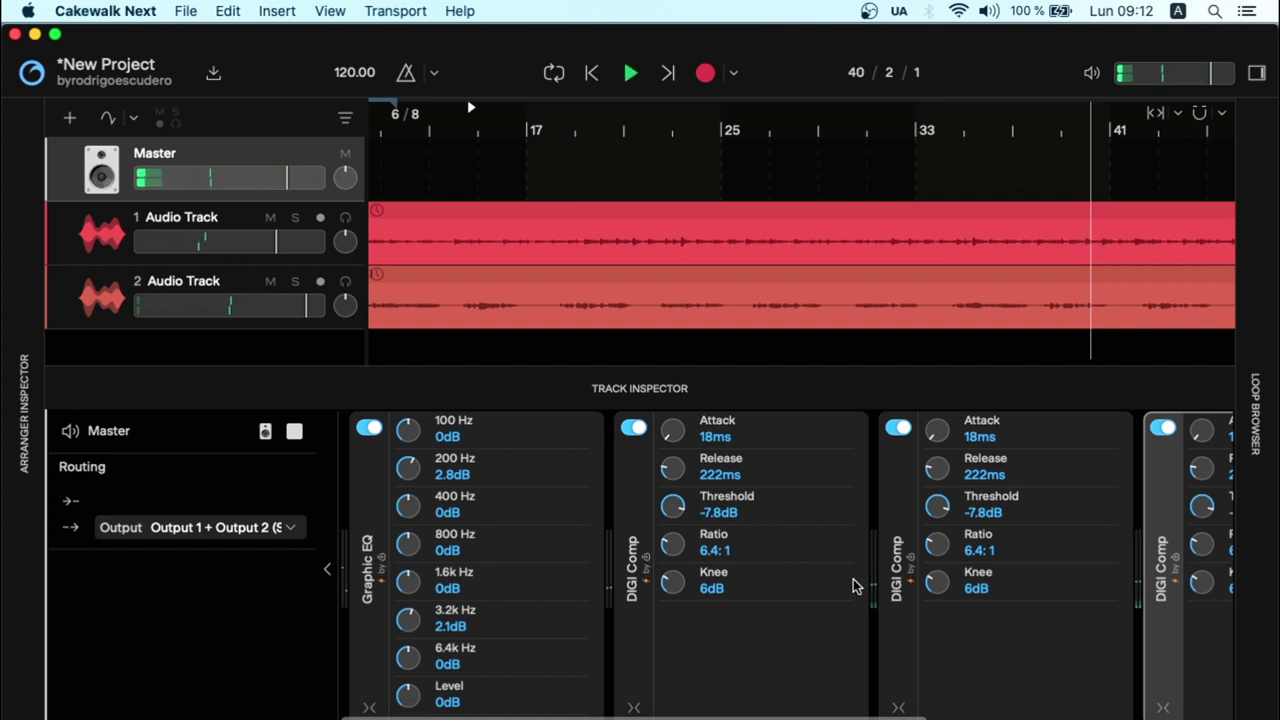
Step: Set the Master's three DIGI Comps, in chain order, to thresholds of -2.8dB, -2.2dB and -1.3dB with ratios of 4.3:1, 4.1:1 and 3.9:1
{"action": "scroll", "coordinate": [855, 587], "scroll_direction": "right", "scroll_amount": 5}
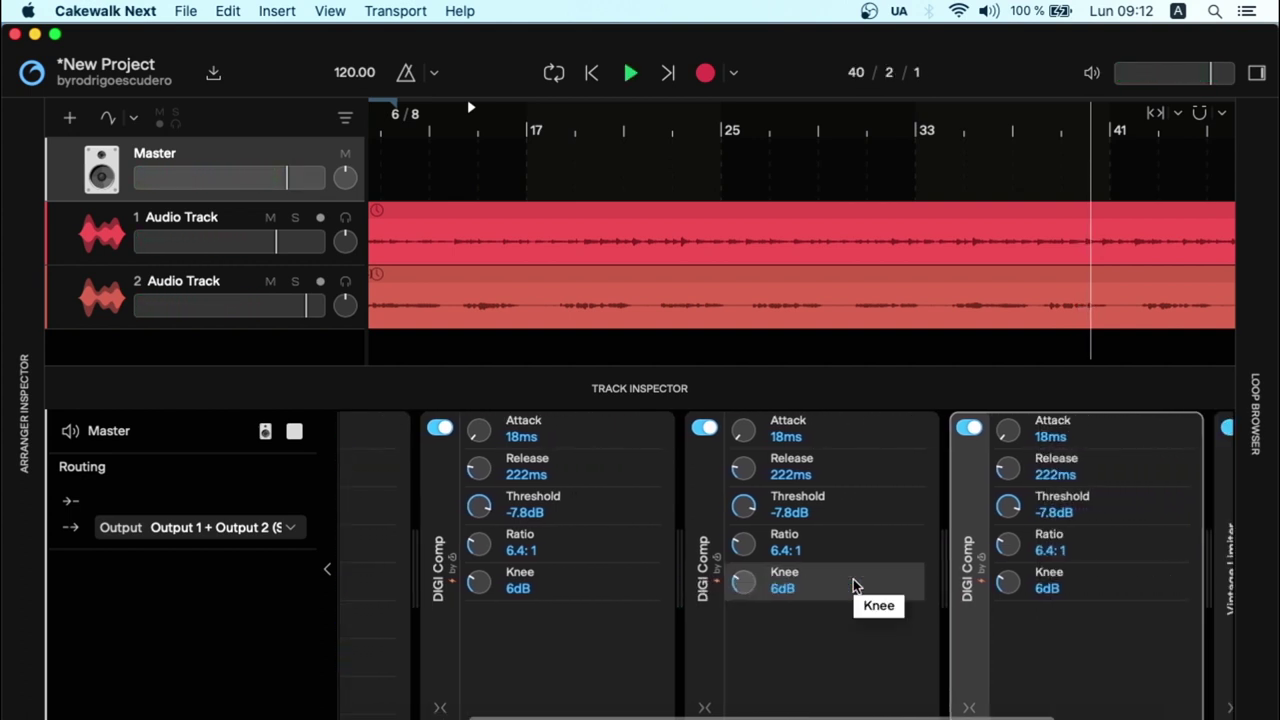
{"action": "scroll", "coordinate": [665, 482], "scroll_direction": "left", "scroll_amount": 5}
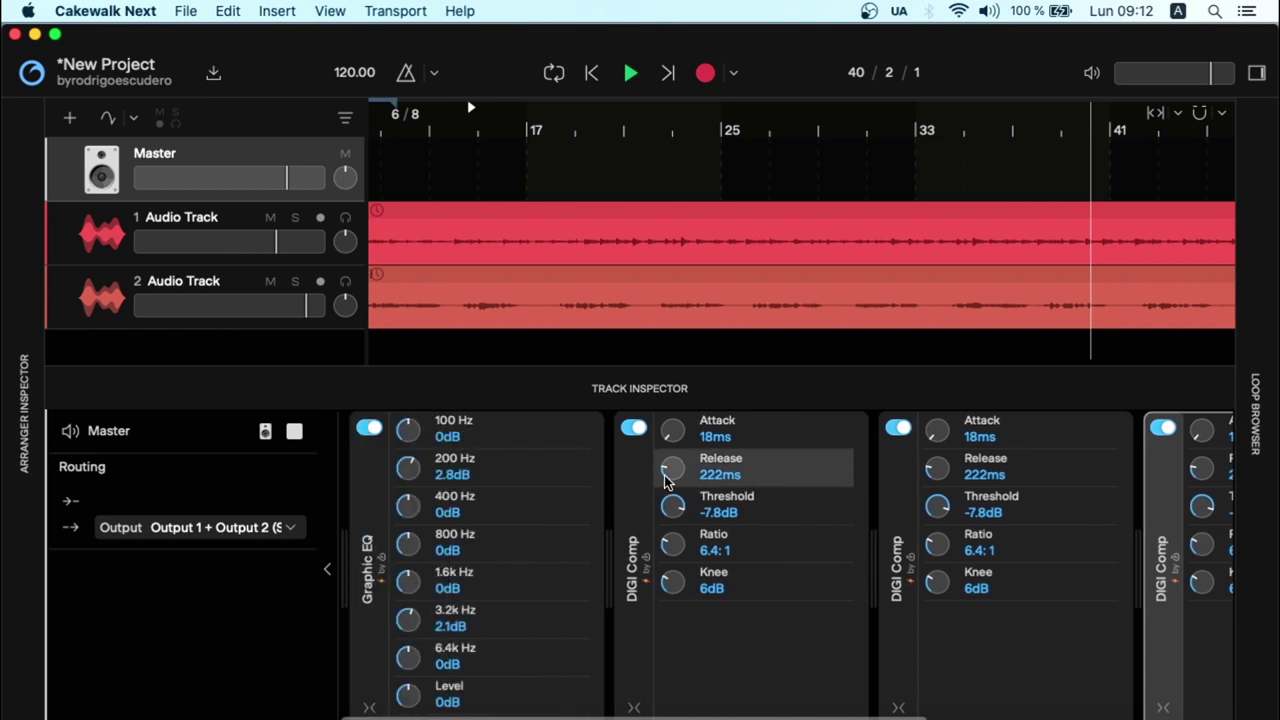
{"action": "scroll", "coordinate": [665, 482], "scroll_direction": "right", "scroll_amount": 4}
{"action": "scroll", "coordinate": [665, 482], "scroll_direction": "left", "scroll_amount": 2}
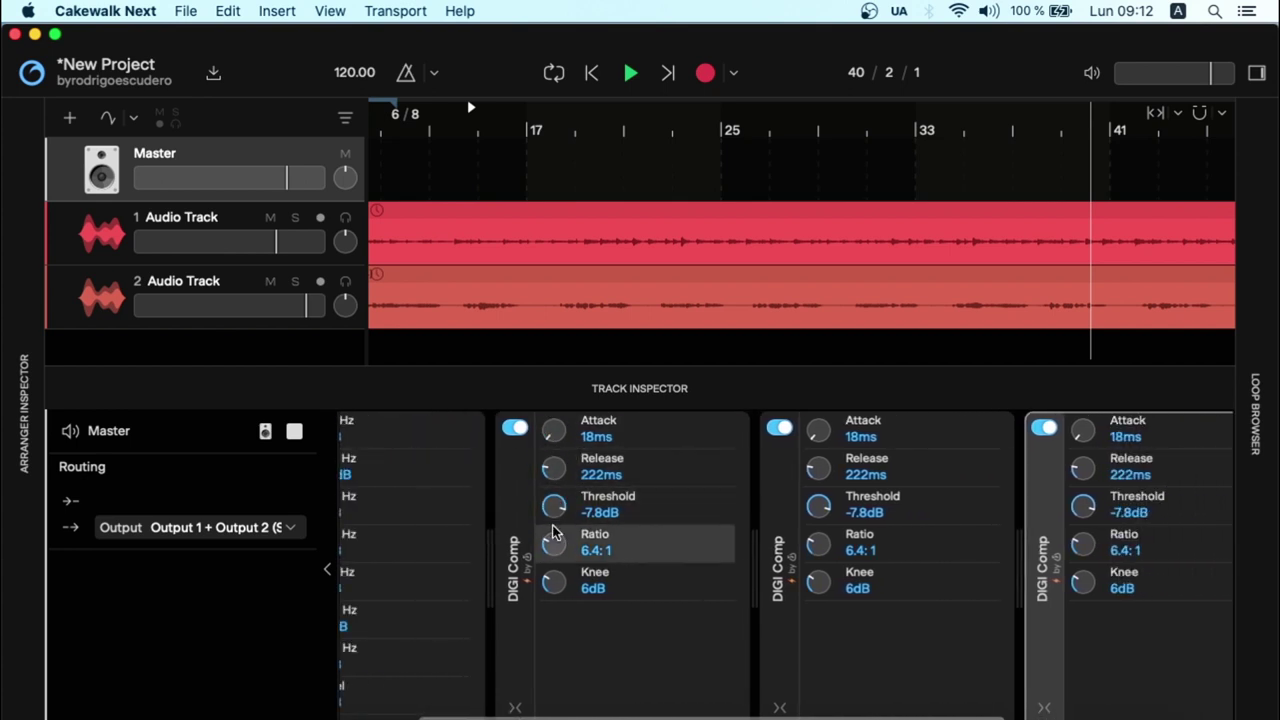
{"action": "scroll", "coordinate": [557, 515], "scroll_direction": "up", "scroll_amount": 5}
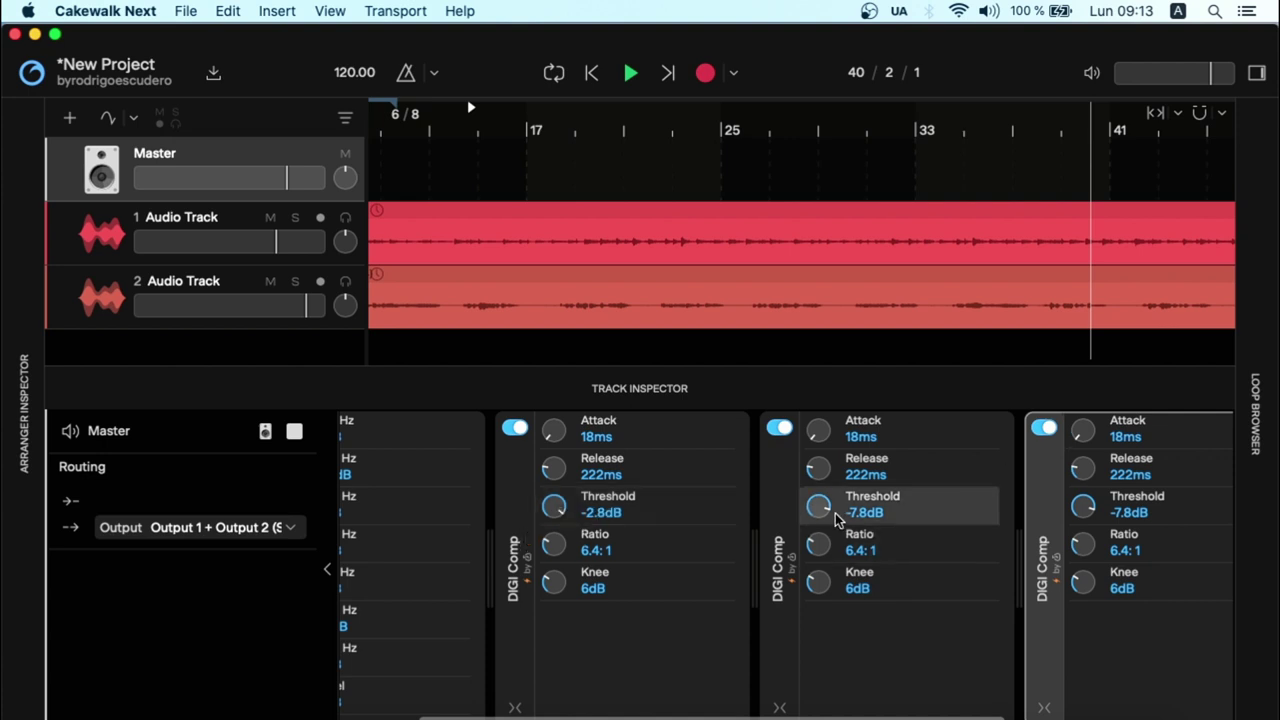
{"action": "scroll", "coordinate": [818, 505], "scroll_direction": "down", "scroll_amount": 1}
{"action": "scroll", "coordinate": [1083, 505], "scroll_direction": "up", "scroll_amount": 6}
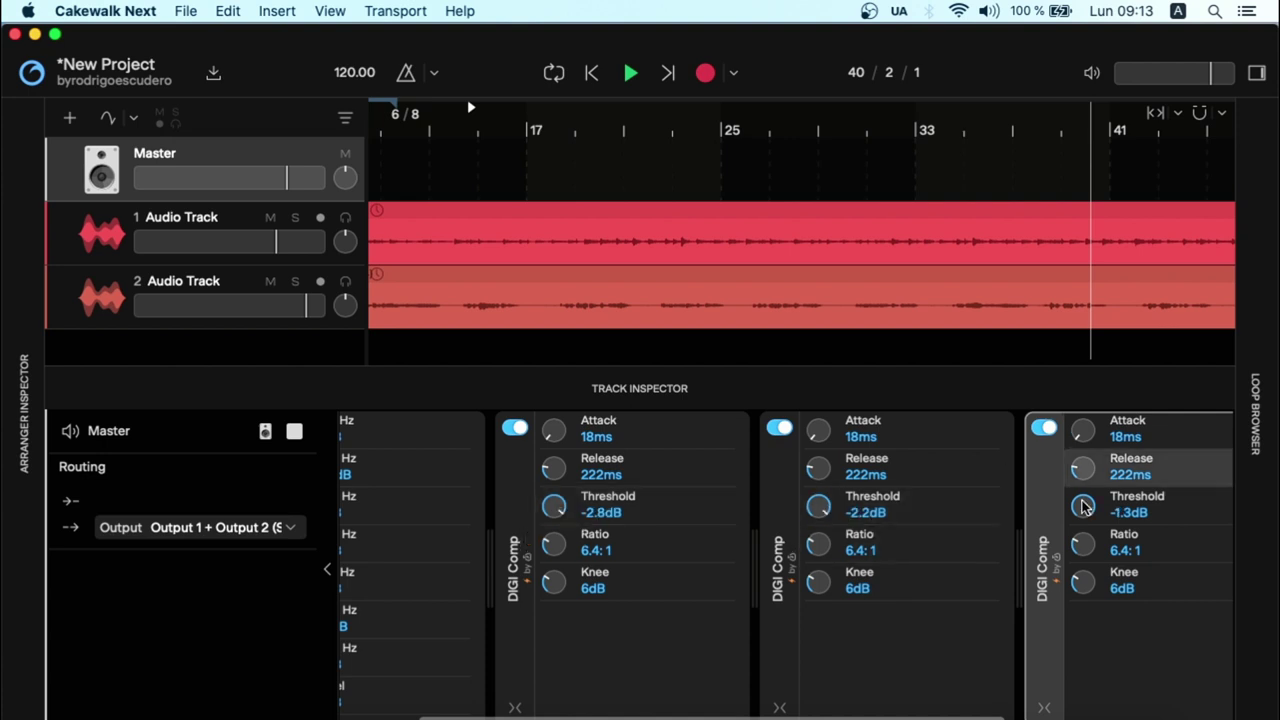
Step: Play the song and compare the Master's sound with the three DIGI Comps bypassed and re-enabled one by one
{"action": "key", "text": "space"}
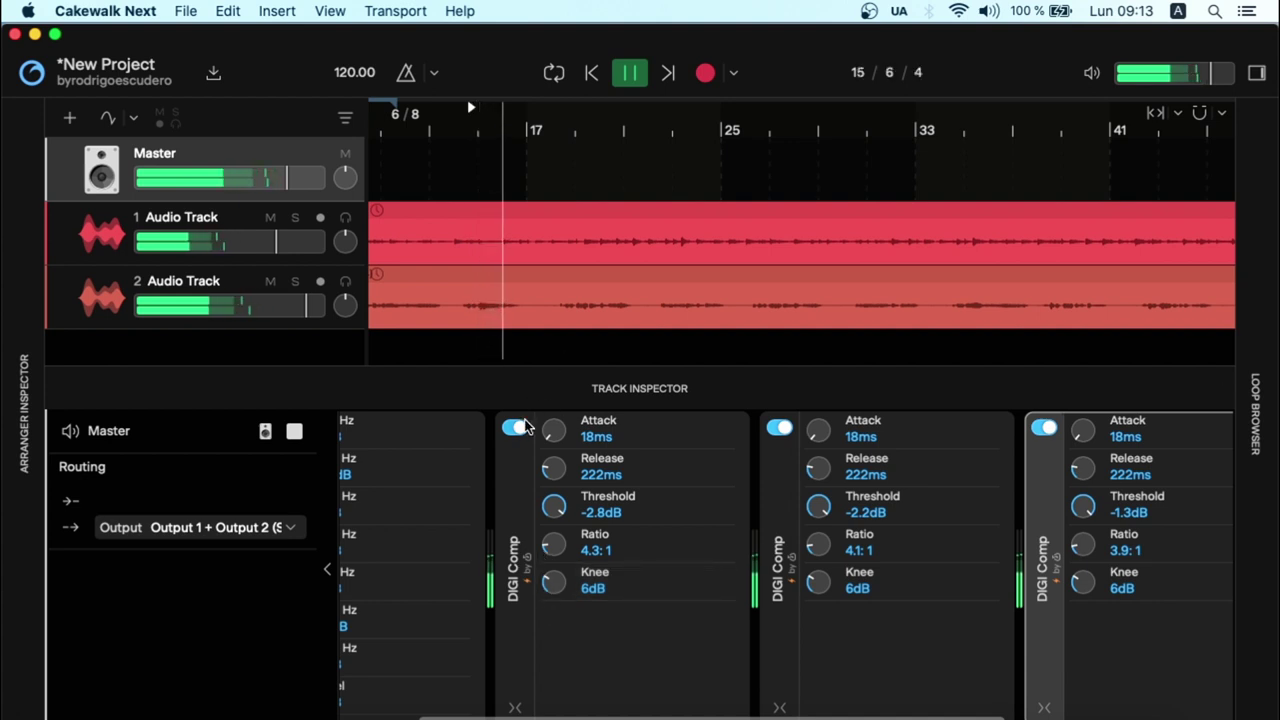
{"action": "left_click", "coordinate": [514, 428]}
{"action": "left_click", "coordinate": [778, 429]}
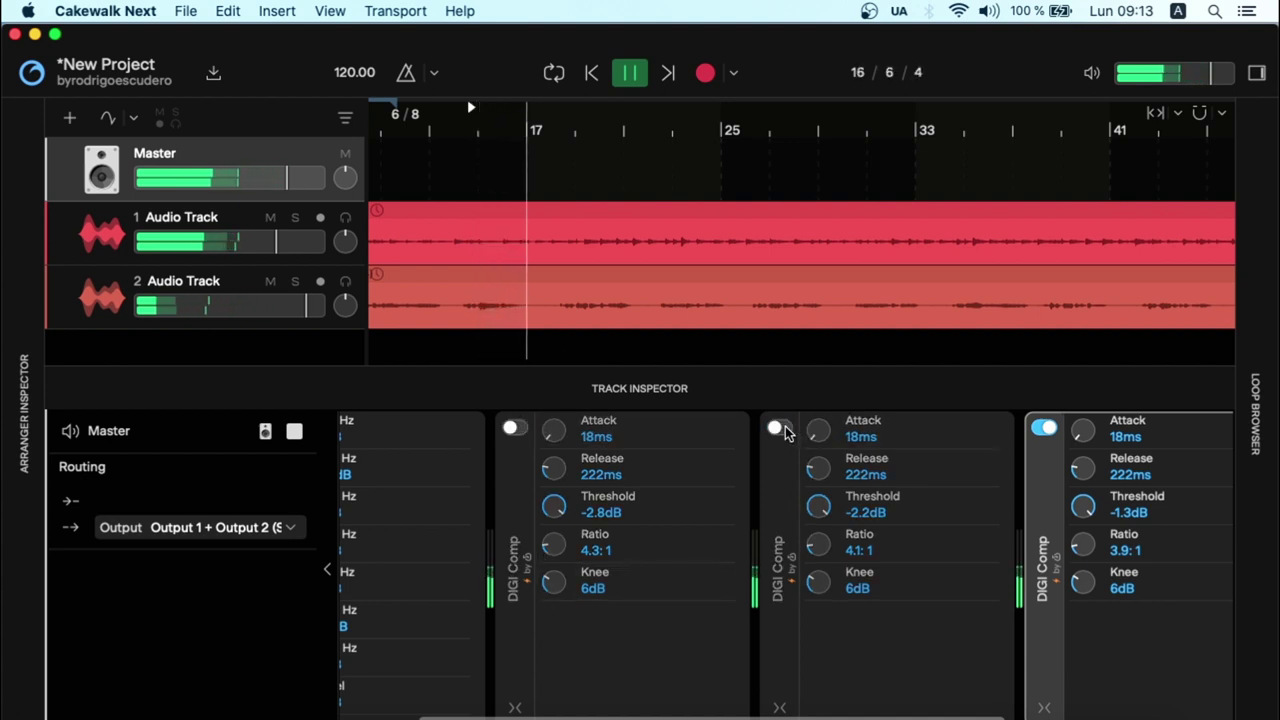
{"action": "left_click", "coordinate": [1043, 429]}
{"action": "left_click", "coordinate": [1042, 429]}
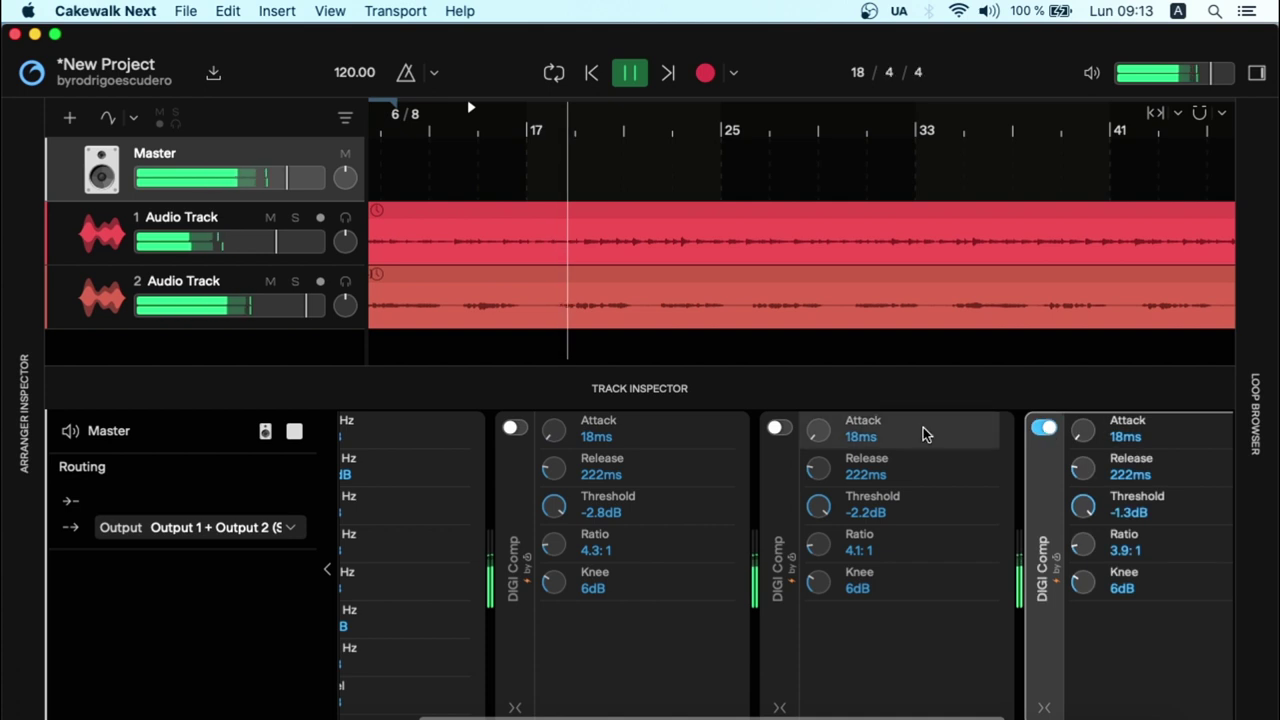
{"action": "left_click", "coordinate": [777, 428]}
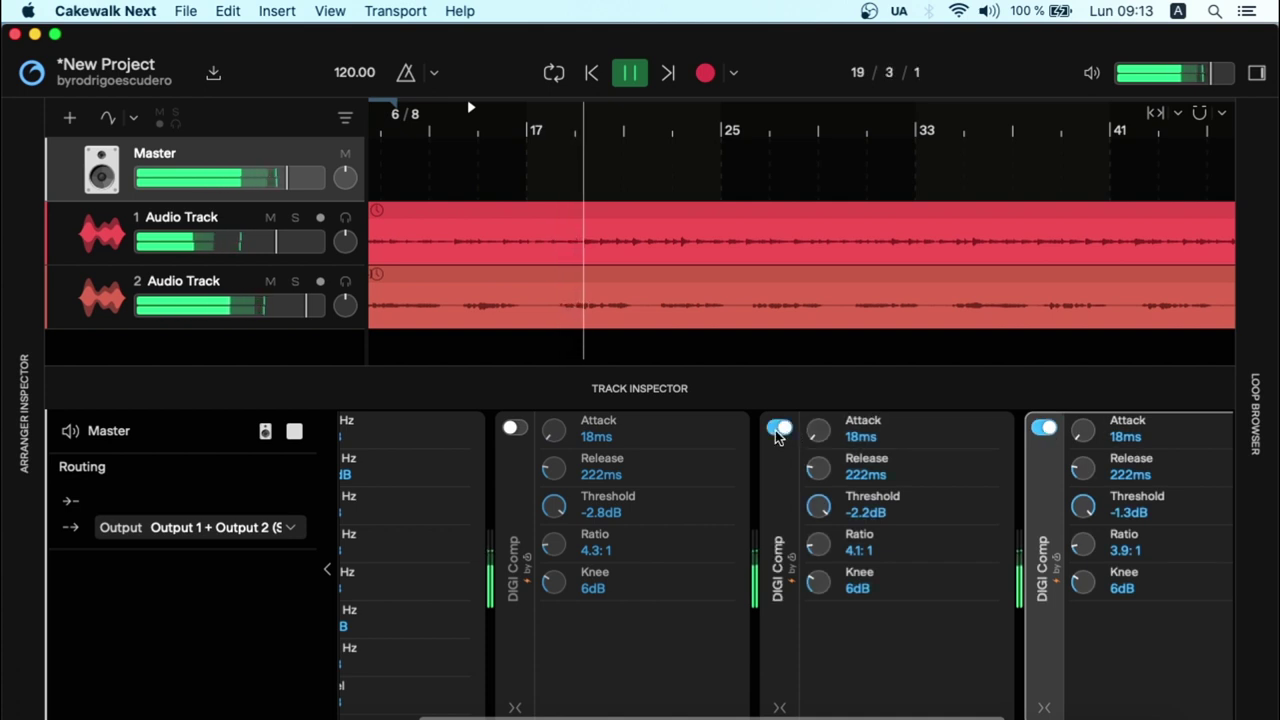
{"action": "left_click", "coordinate": [514, 428]}
Step: During playback, set the Master's Vintage Limiter gain to 7.38dB and the Graphic EQ's 400 Hz band to 0.8dB
{"action": "scroll", "coordinate": [771, 513], "scroll_direction": "right", "scroll_amount": 5}
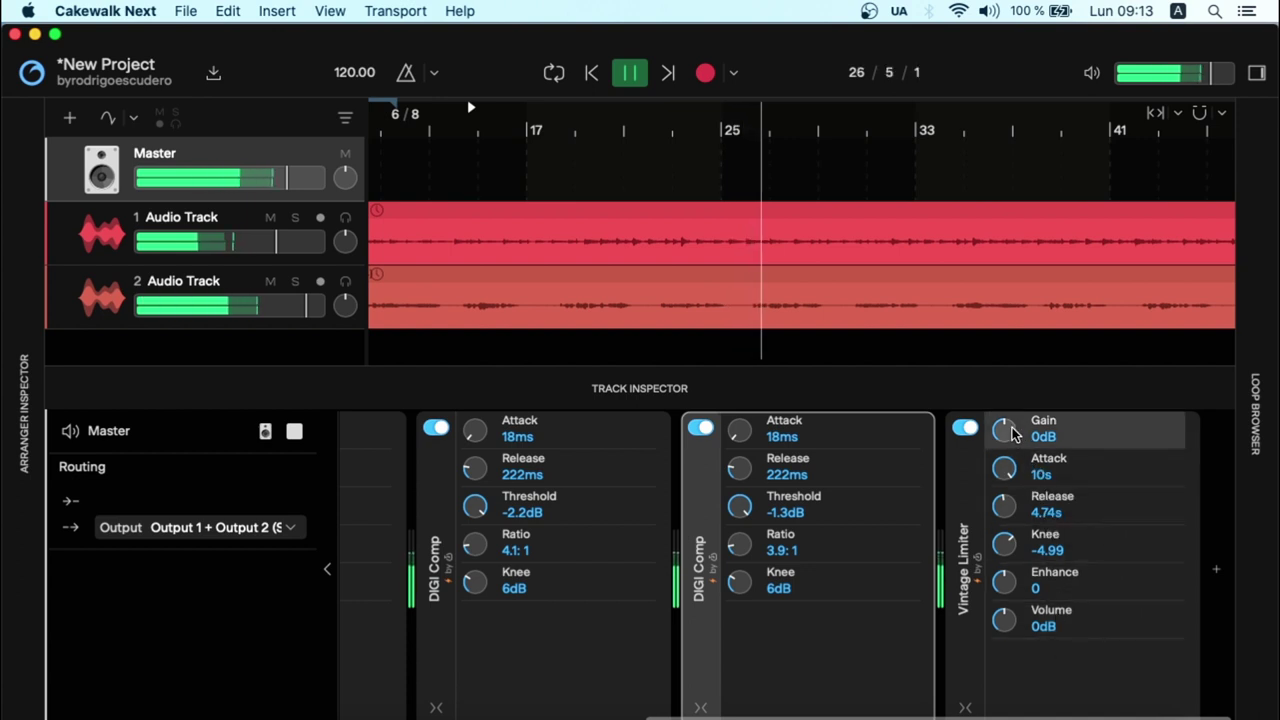
{"action": "left_click_drag", "start_coordinate": [1004, 429], "coordinate": [1004, 331]}
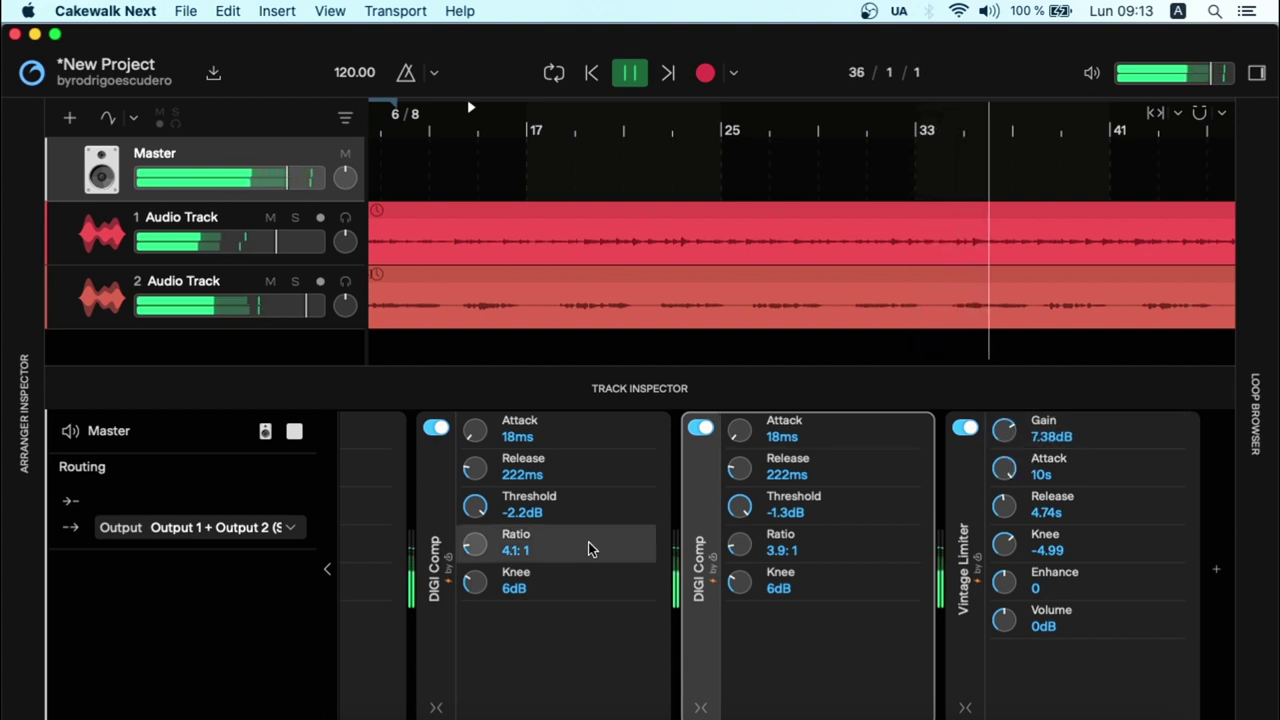
{"action": "scroll", "coordinate": [590, 549], "scroll_direction": "left", "scroll_amount": 5}
{"action": "scroll", "coordinate": [590, 549], "scroll_direction": "left", "scroll_amount": 5}
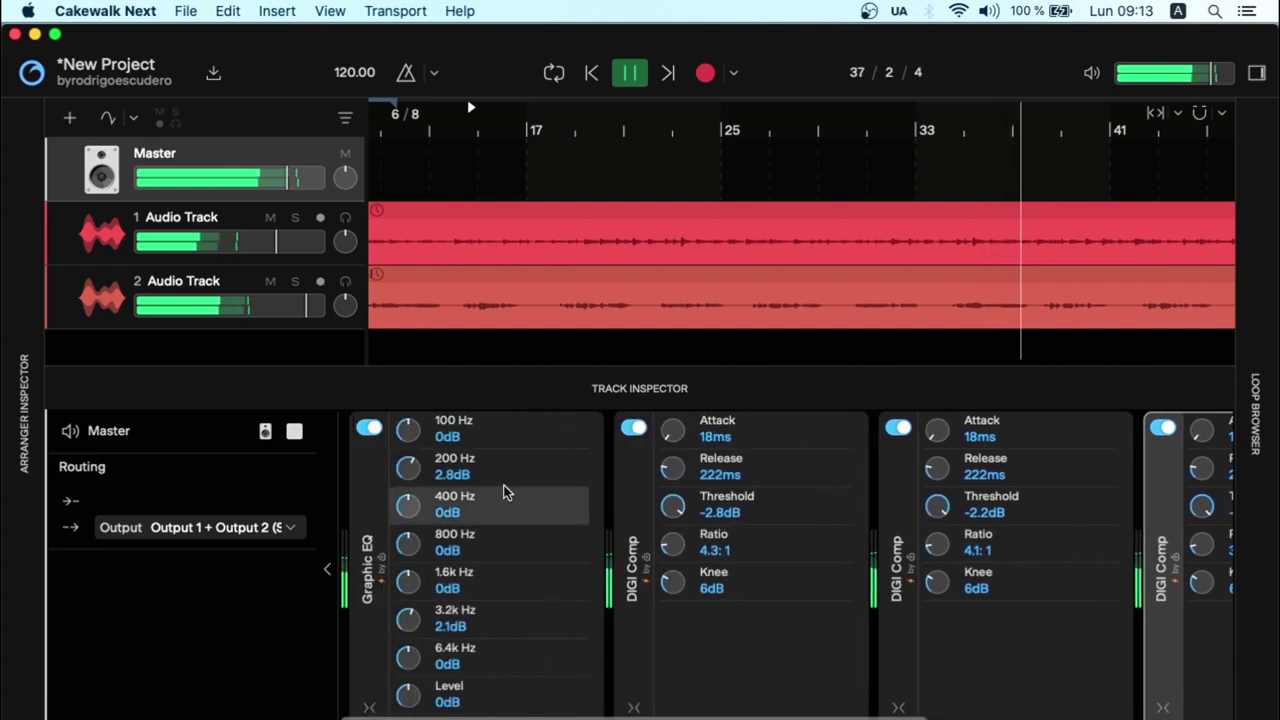
{"action": "left_click_drag", "start_coordinate": [408, 500], "coordinate": [408, 495]}
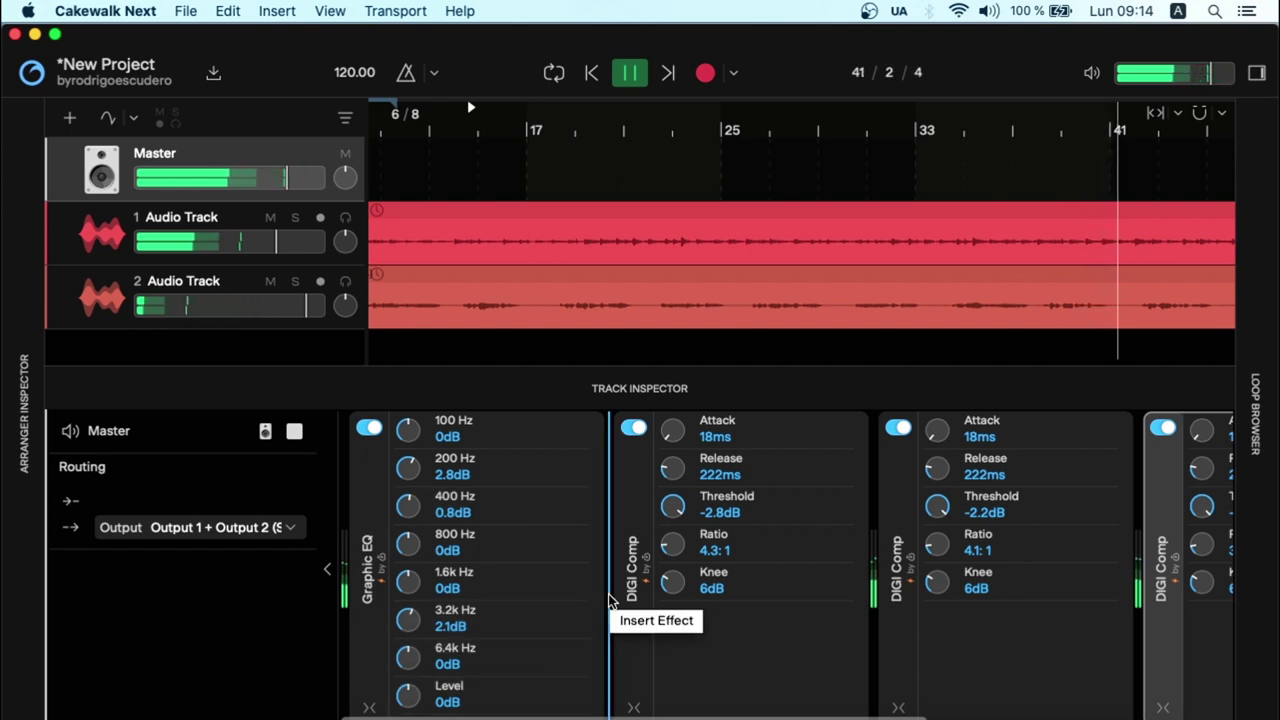
Step: Collapse all five effects in the Master chain, from Graphic EQ to Vintage Limiter
{"action": "left_click", "coordinate": [369, 709]}
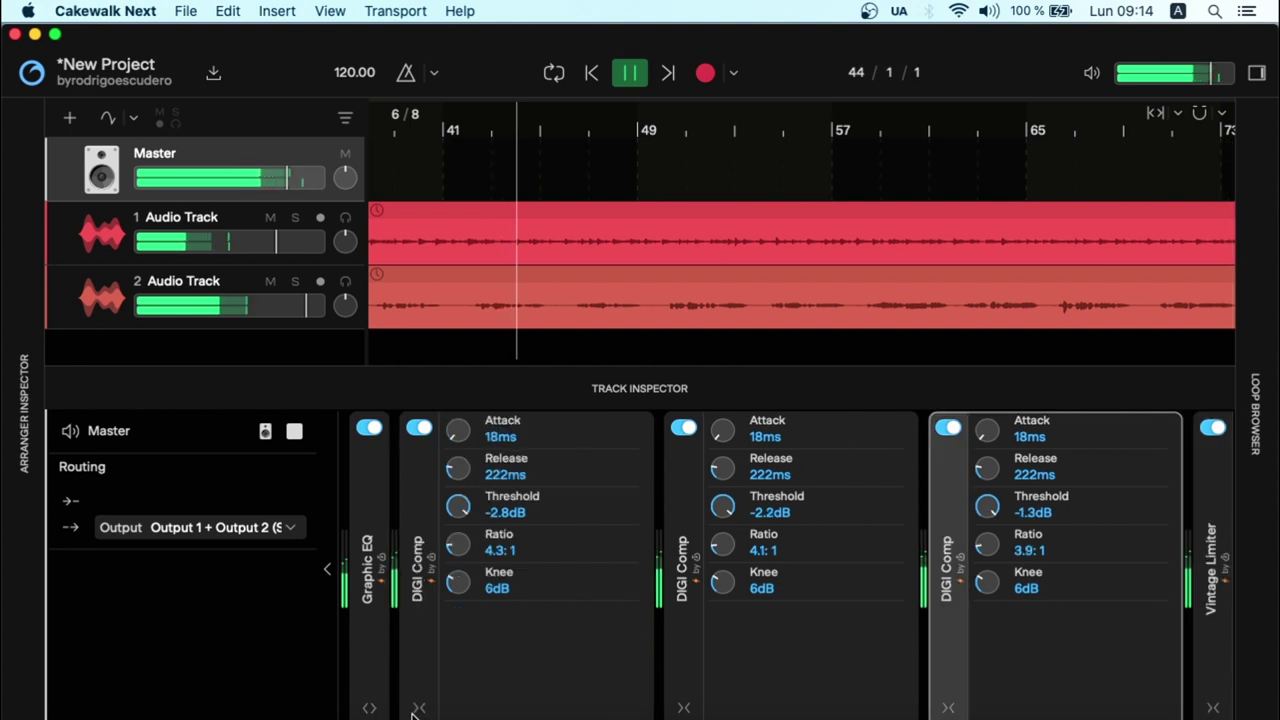
{"action": "left_click", "coordinate": [419, 709]}
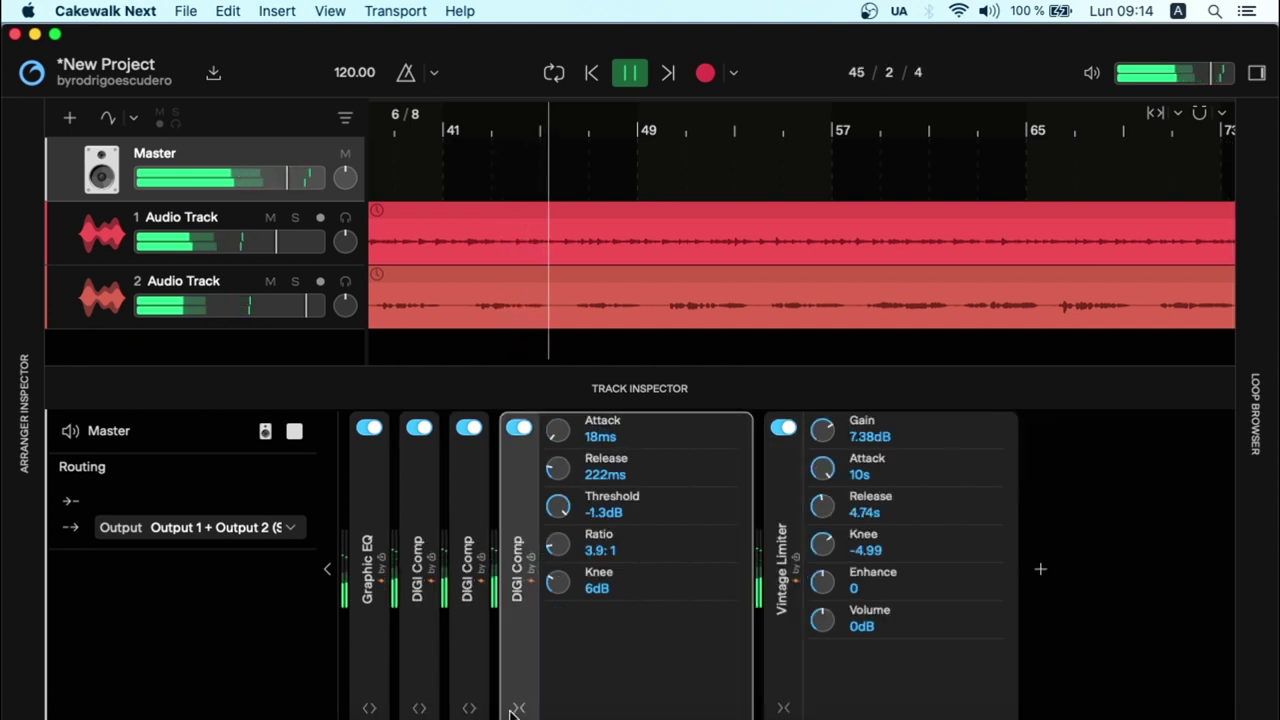
{"action": "left_click", "coordinate": [519, 707]}
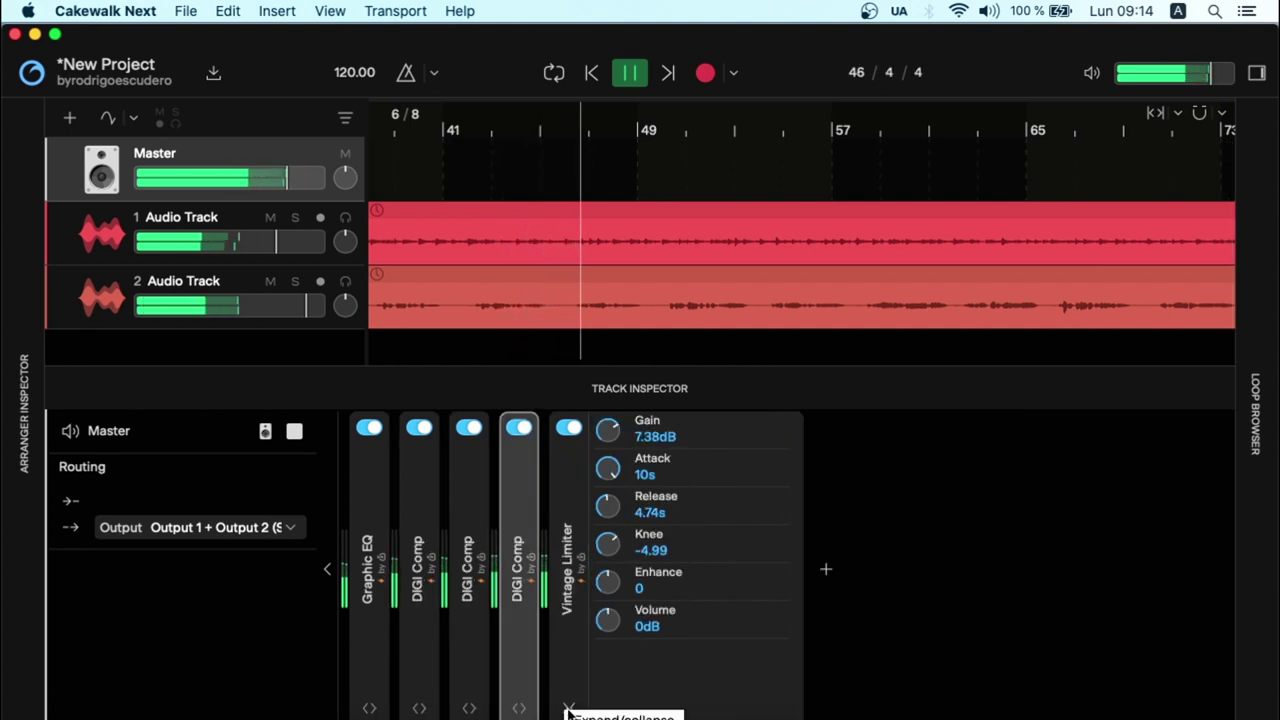
{"action": "left_click", "coordinate": [568, 708]}
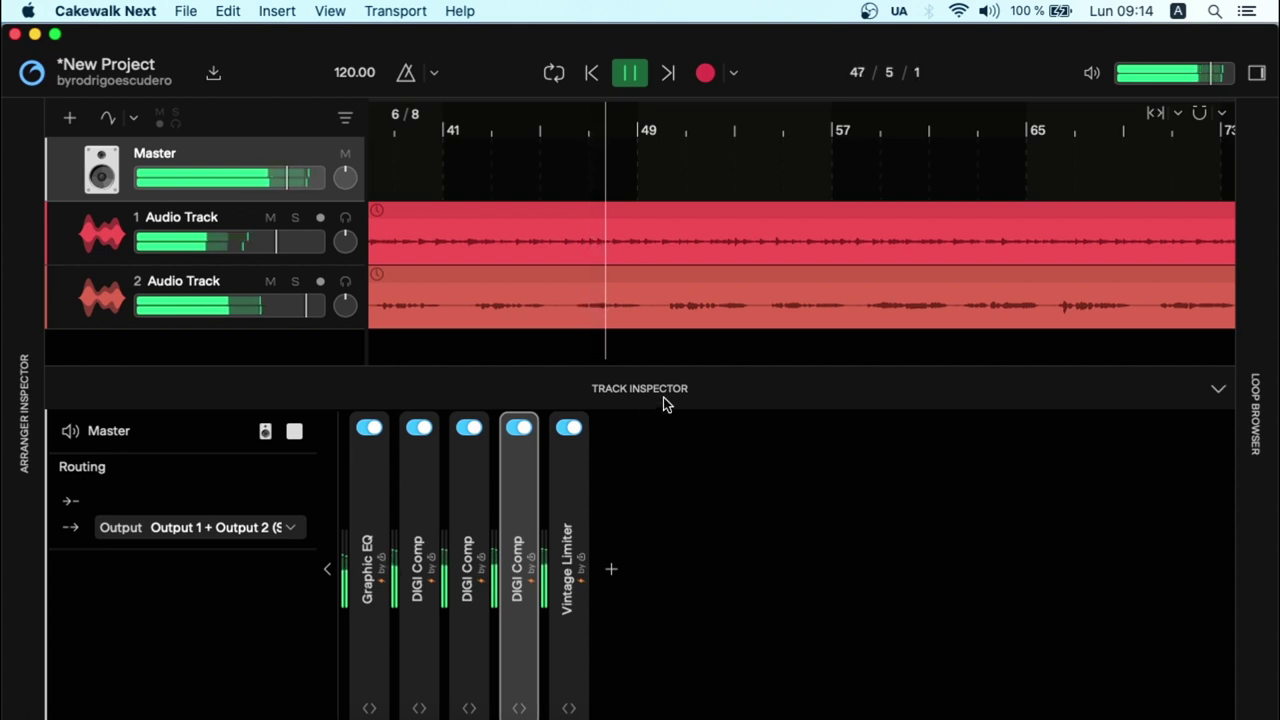
Step: Bypass the Master effects from Vintage Limiter back to Graphic EQ, re-enable them one by one to compare the sound, and stop playback
{"action": "left_click", "coordinate": [568, 427]}
{"action": "left_click", "coordinate": [518, 427]}
{"action": "left_click", "coordinate": [472, 428]}
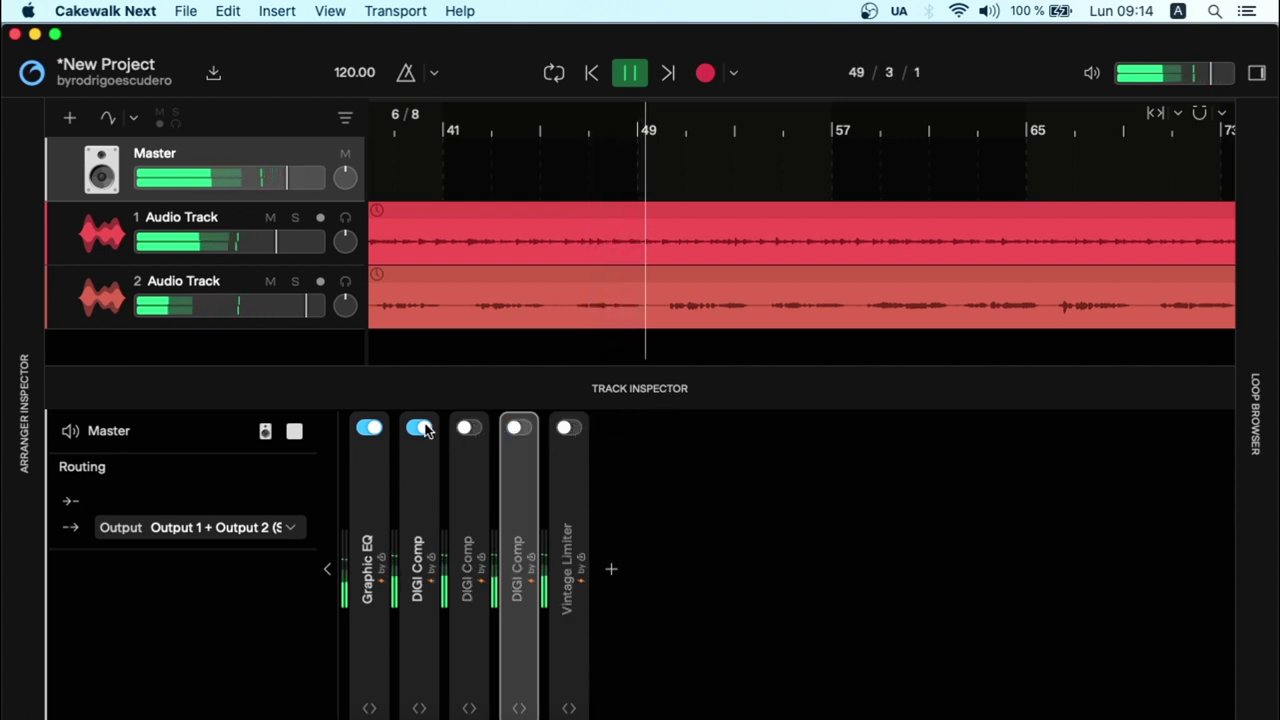
{"action": "left_click", "coordinate": [419, 427]}
{"action": "left_click", "coordinate": [368, 427]}
{"action": "left_click", "coordinate": [368, 427]}
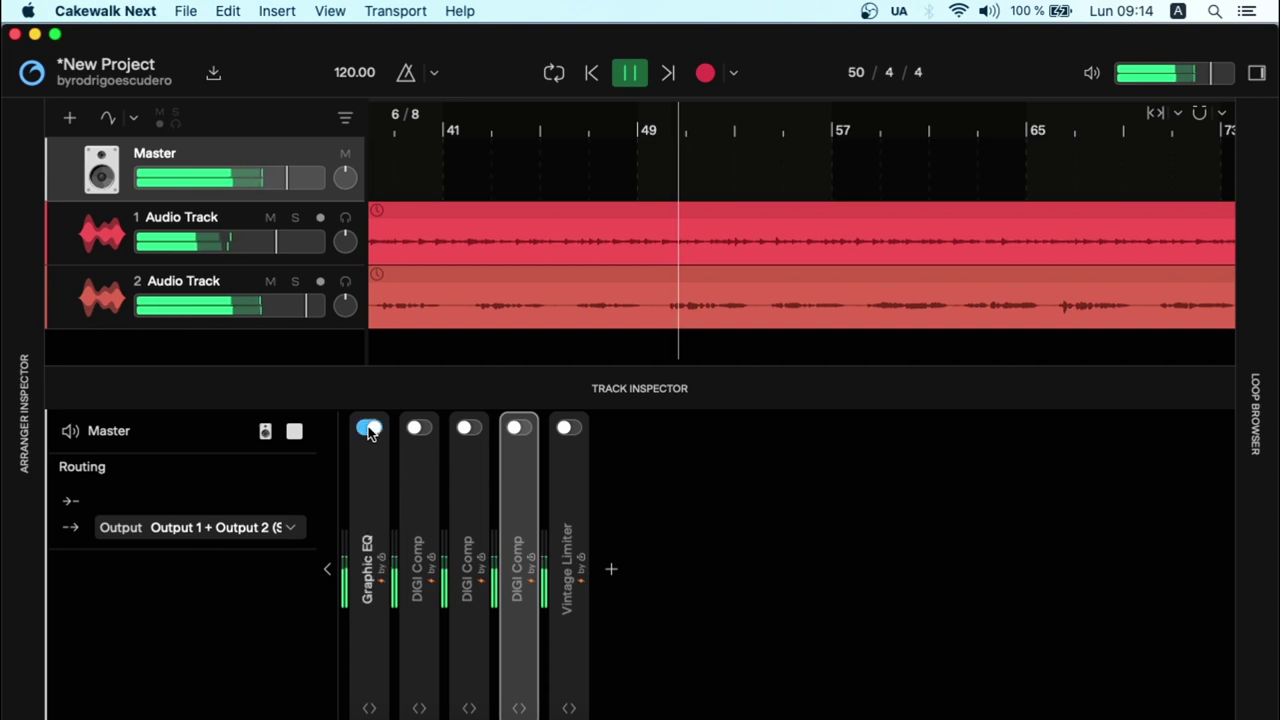
{"action": "left_click", "coordinate": [419, 427]}
{"action": "left_click", "coordinate": [469, 428]}
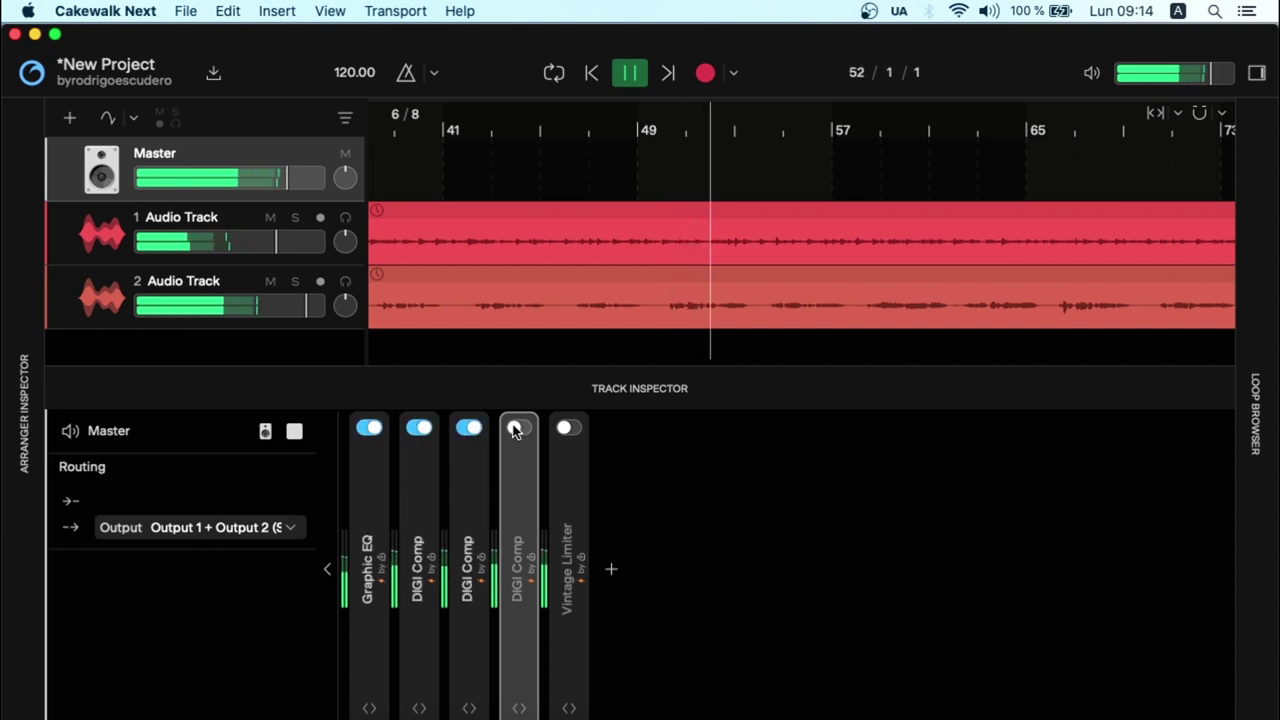
{"action": "left_click", "coordinate": [518, 427]}
{"action": "left_click", "coordinate": [568, 427]}
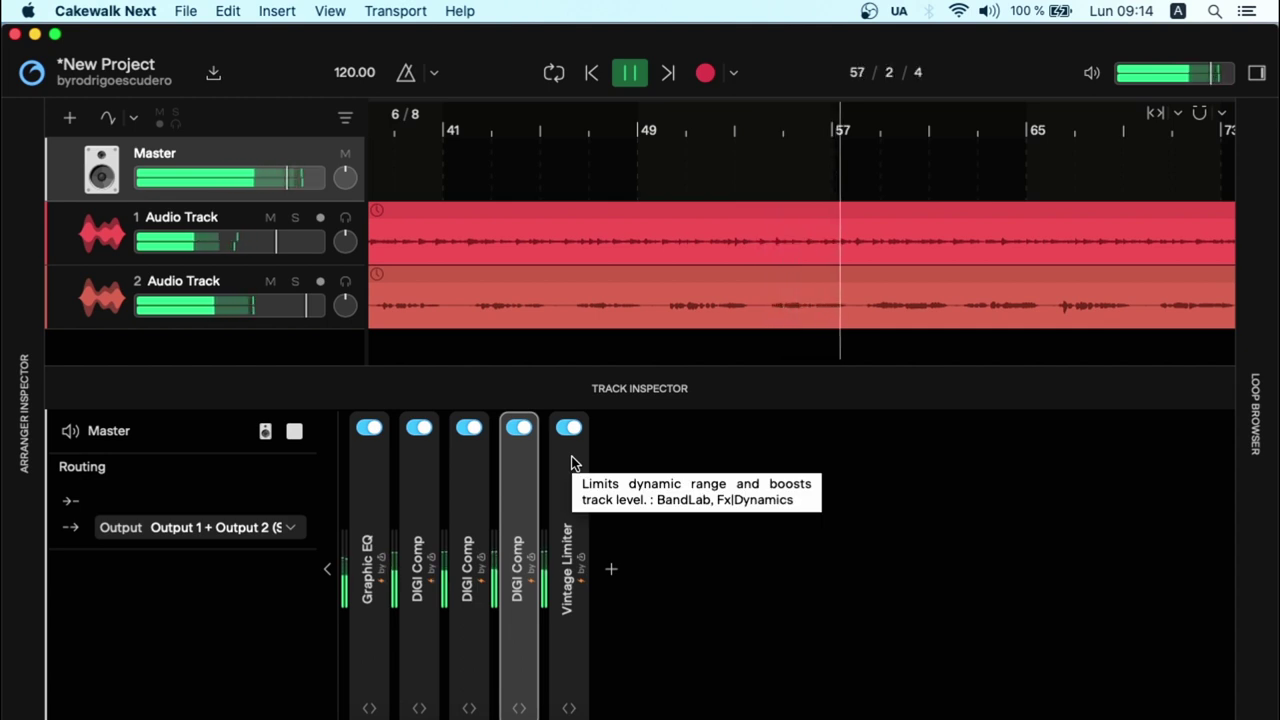
{"action": "key", "text": "space"}
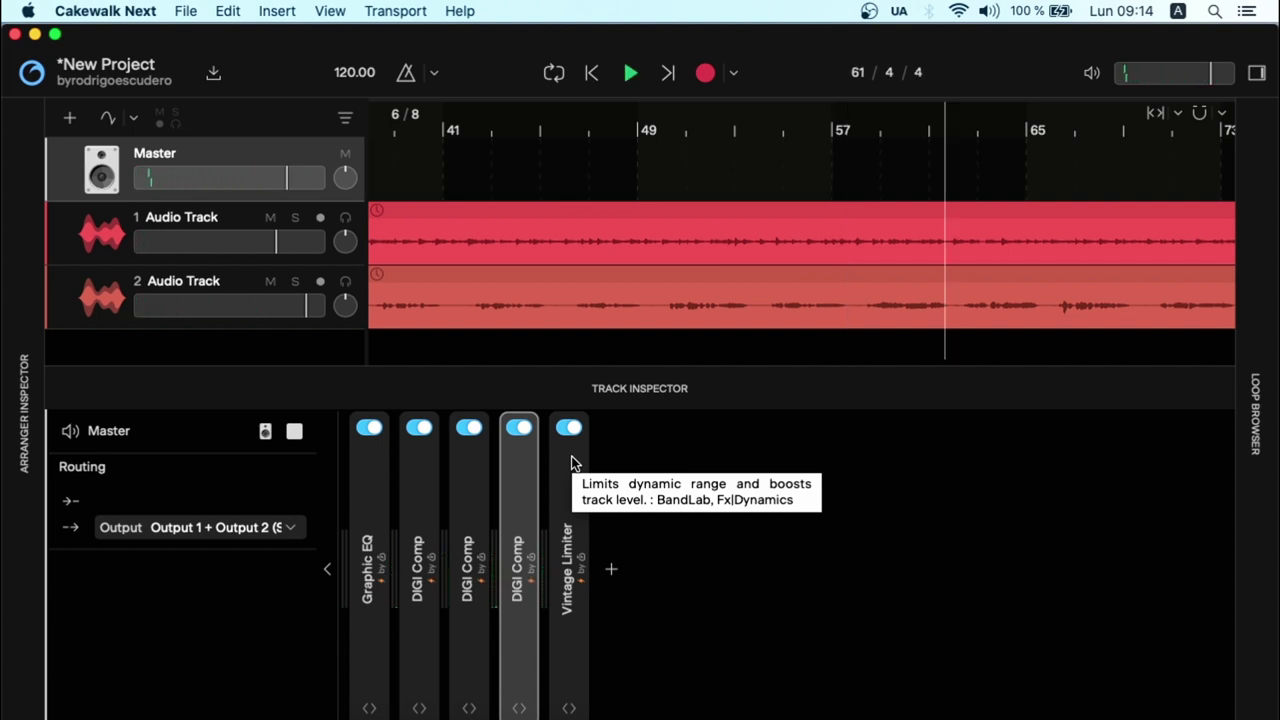